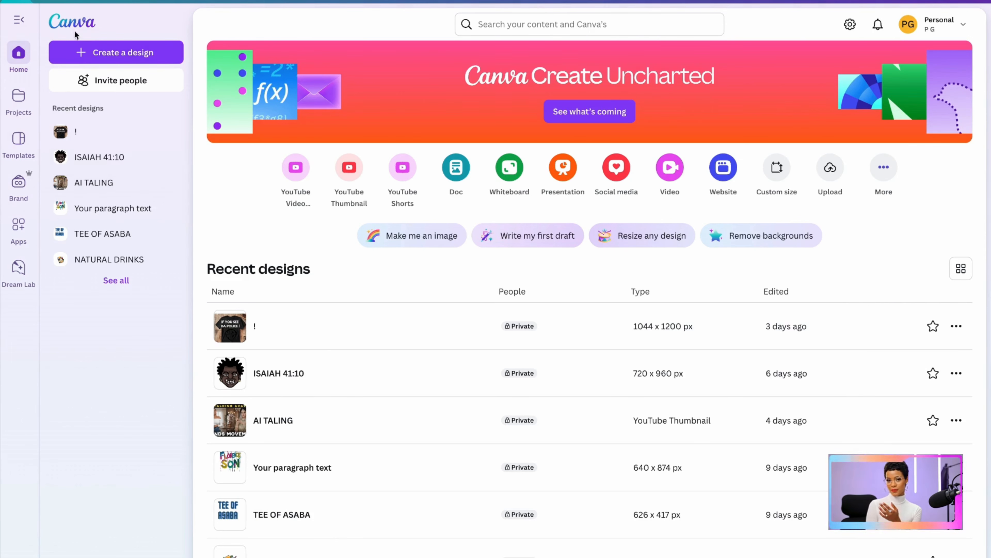
# Search for "youtube video" and create a blank video design from the template results
pyautogui.click(508, 25)
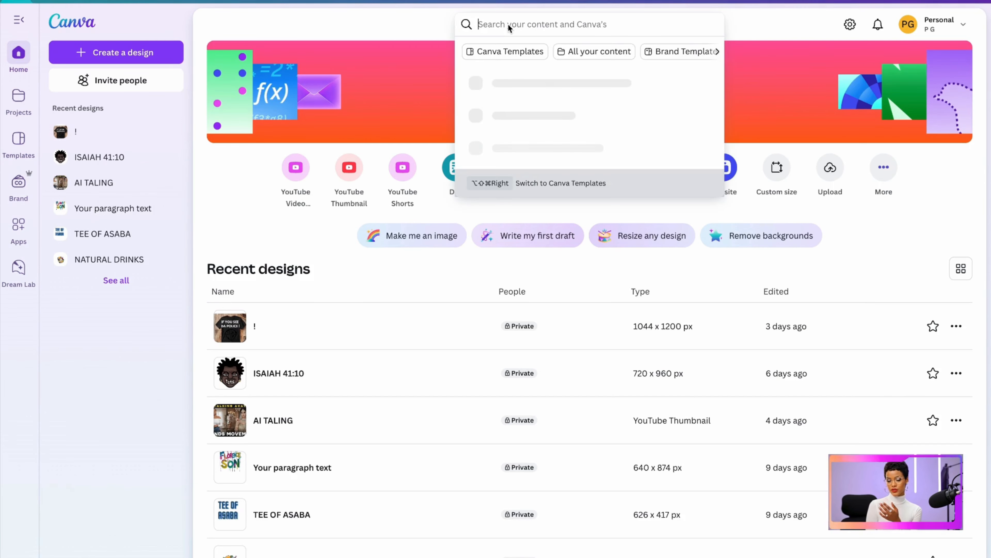
pyautogui.press('Down')
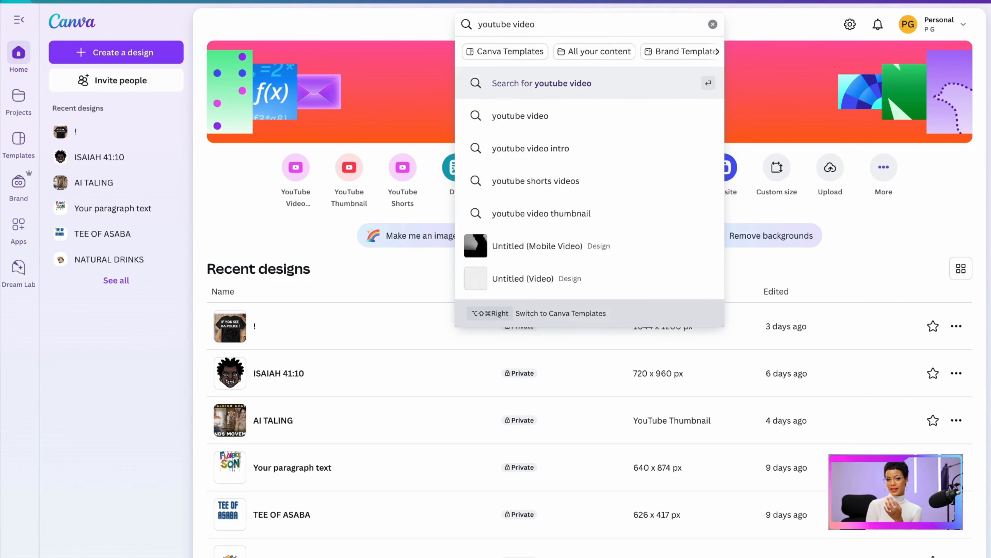
pyautogui.press('Return')
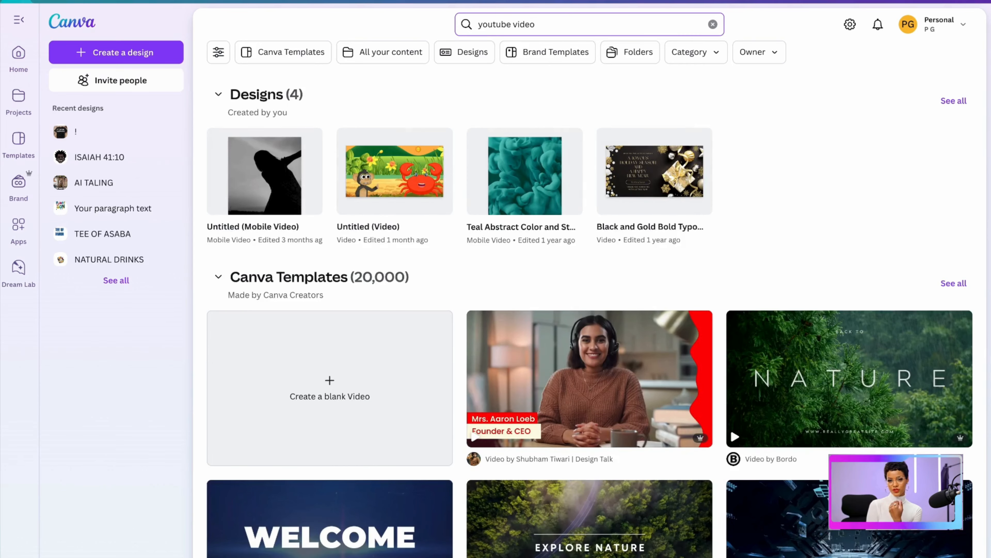
pyautogui.click(324, 382)
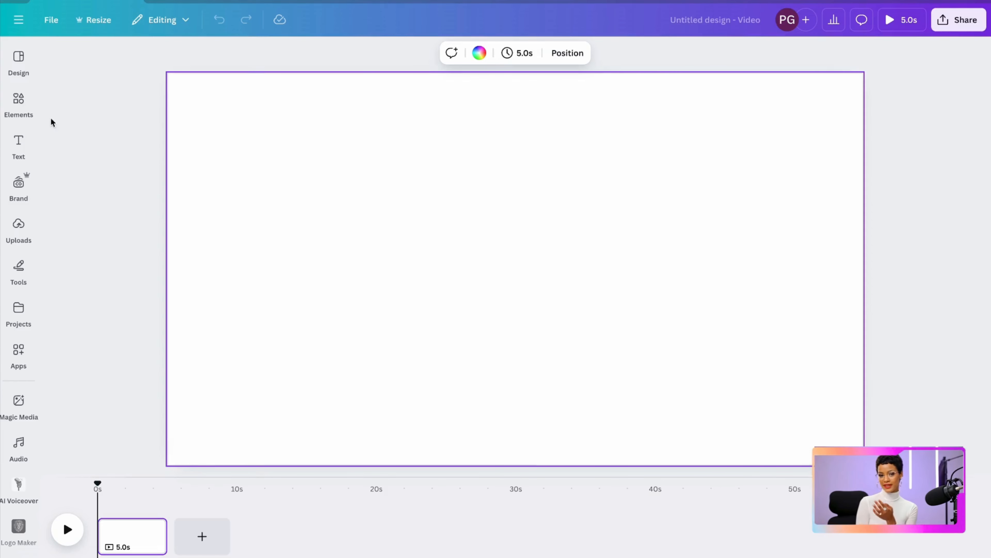
# Search the design elements for "strawberry" and restrict the results to graphics
pyautogui.click(20, 109)
pyautogui.click(19, 110)
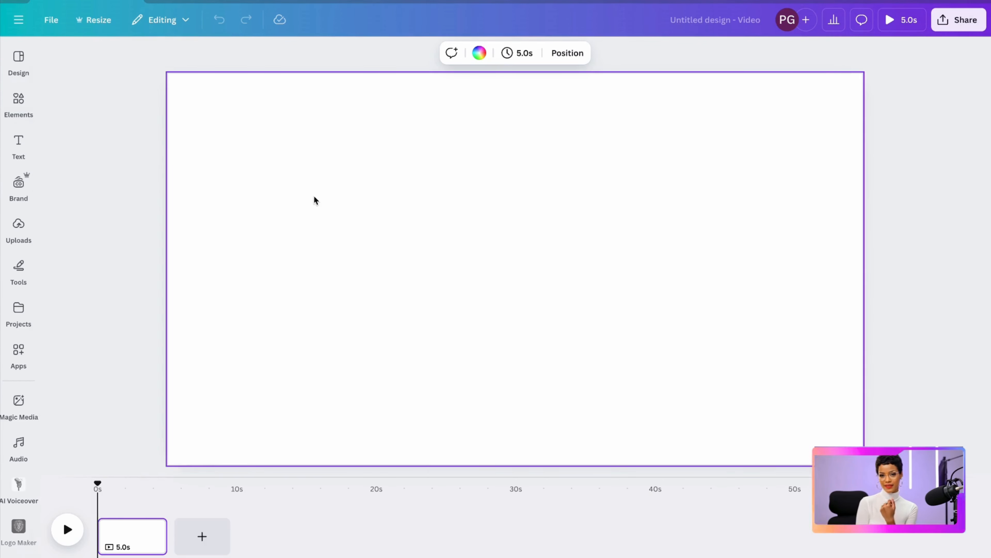
pyautogui.click(16, 96)
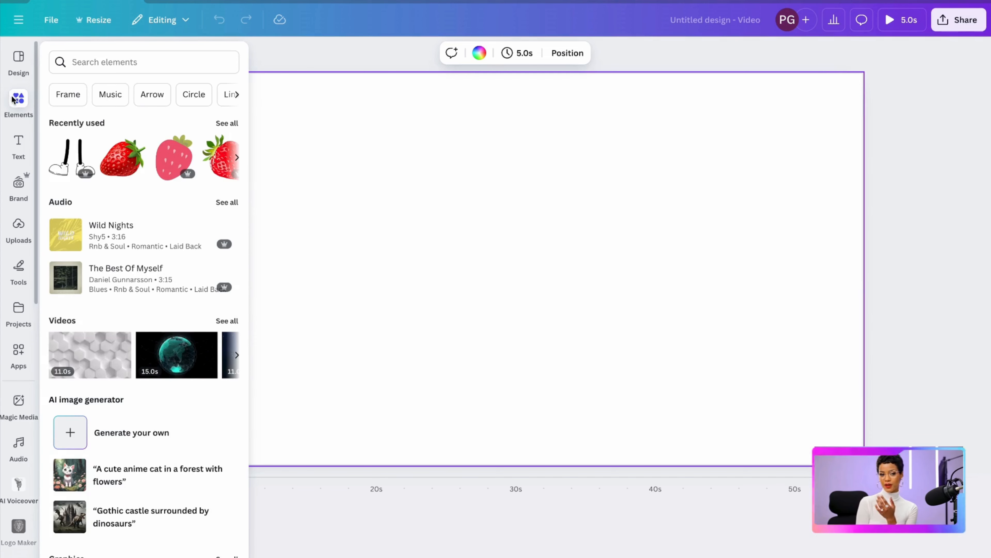
pyautogui.click(89, 60)
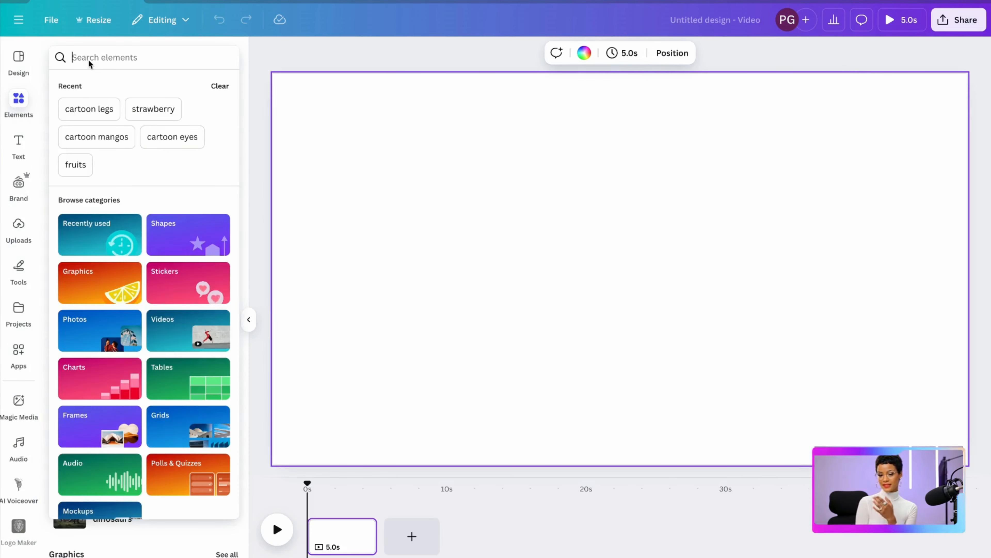
pyautogui.write('strawberry')
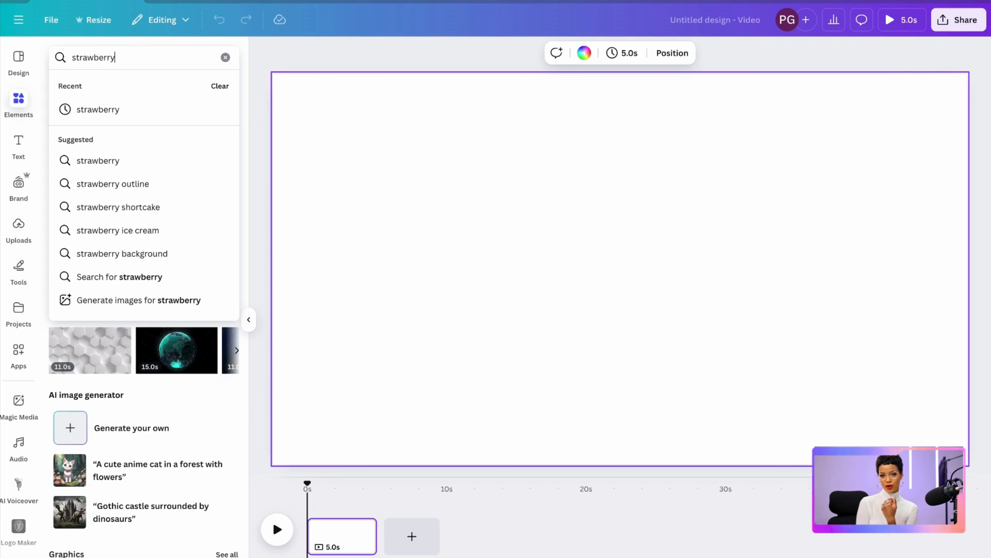
pyautogui.press('Return')
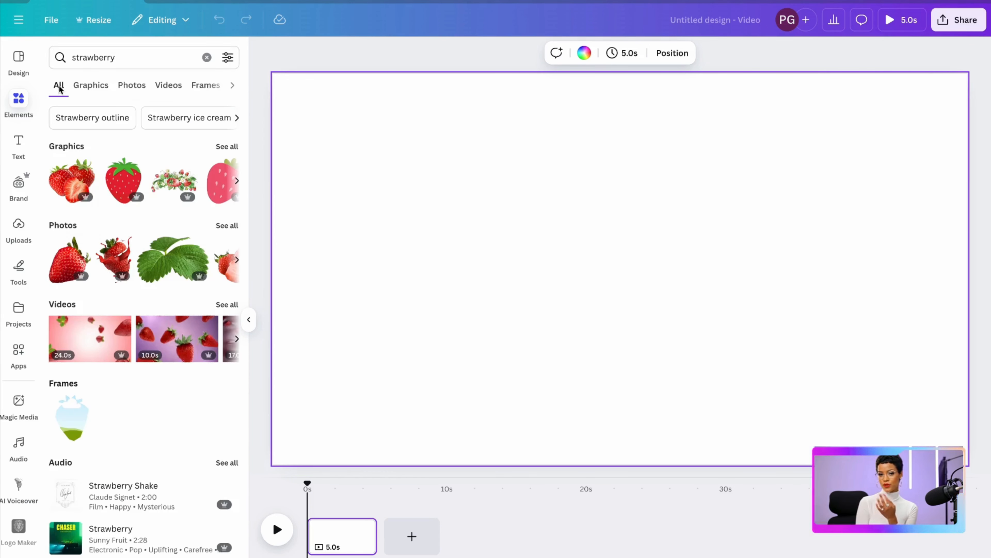
pyautogui.click(86, 88)
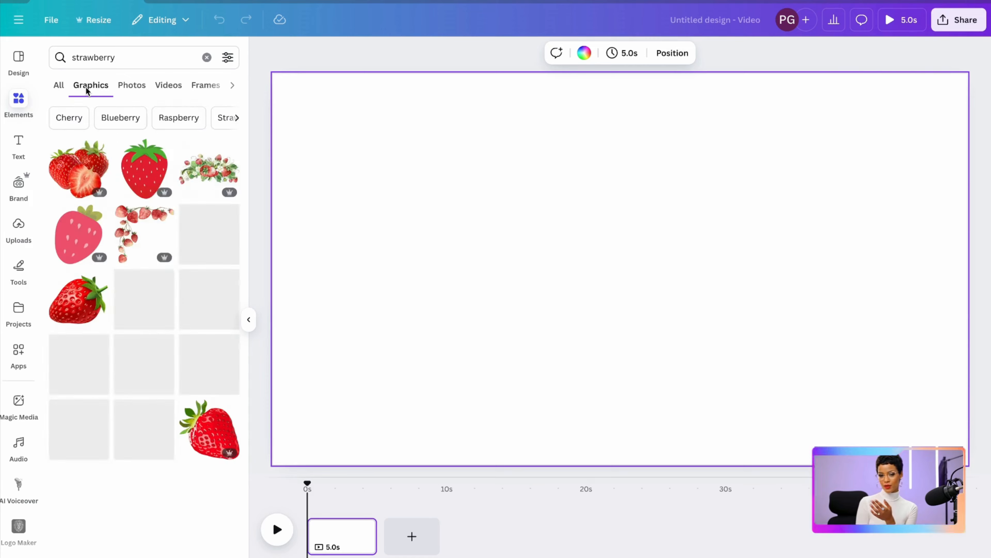
# Add the glossy realistic single strawberry graphic with green leaves to the page
pyautogui.scroll(-3, 89, 304)
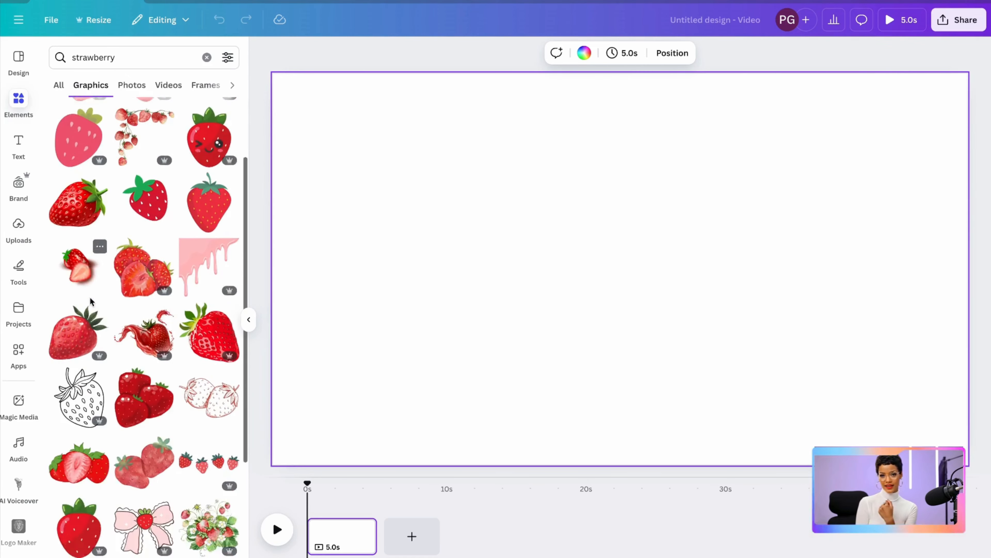
pyautogui.scroll(2, 90, 301)
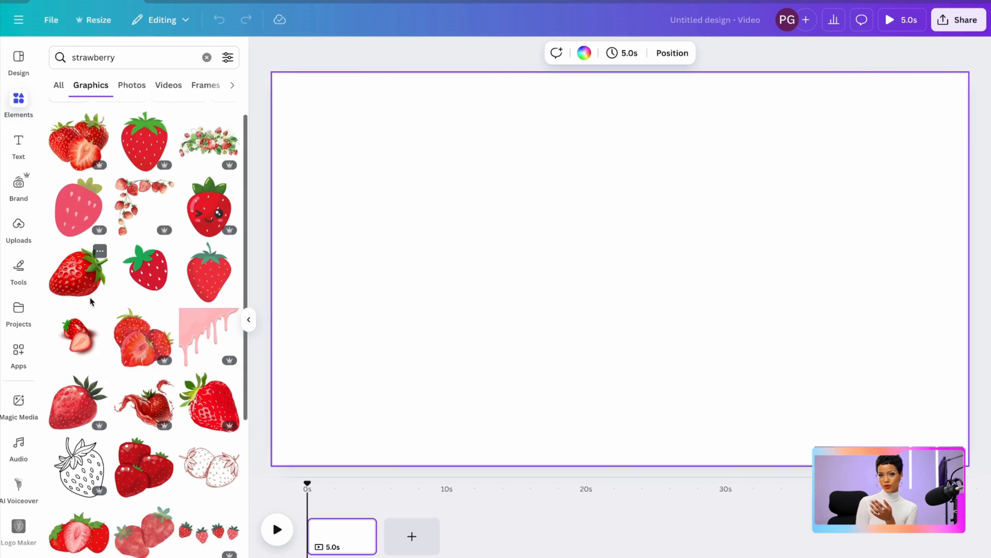
pyautogui.scroll(2, 91, 300)
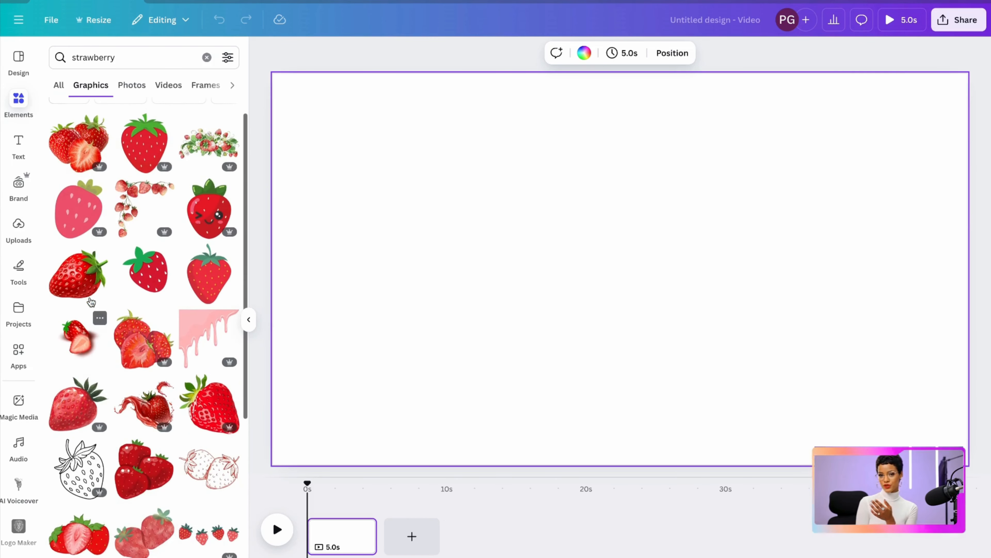
pyautogui.click(69, 284)
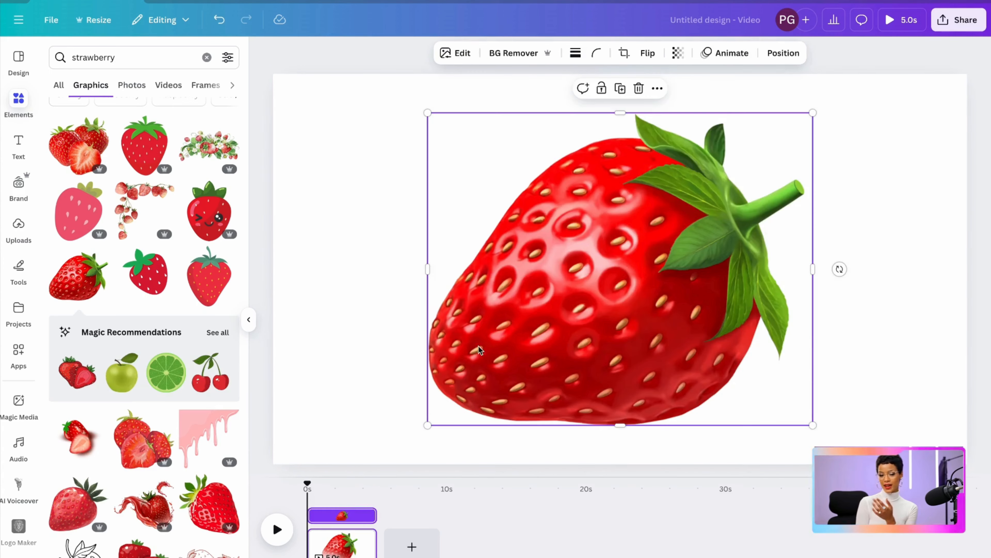
# Shrink the strawberry, rotate it so its stem points straight up, and place it in the upper middle of the page
pyautogui.moveTo(643, 414); pyautogui.dragTo(799, 303)
pyautogui.moveTo(764, 136); pyautogui.dragTo(673, 195)
pyautogui.moveTo(597, 259); pyautogui.dragTo(657, 206)
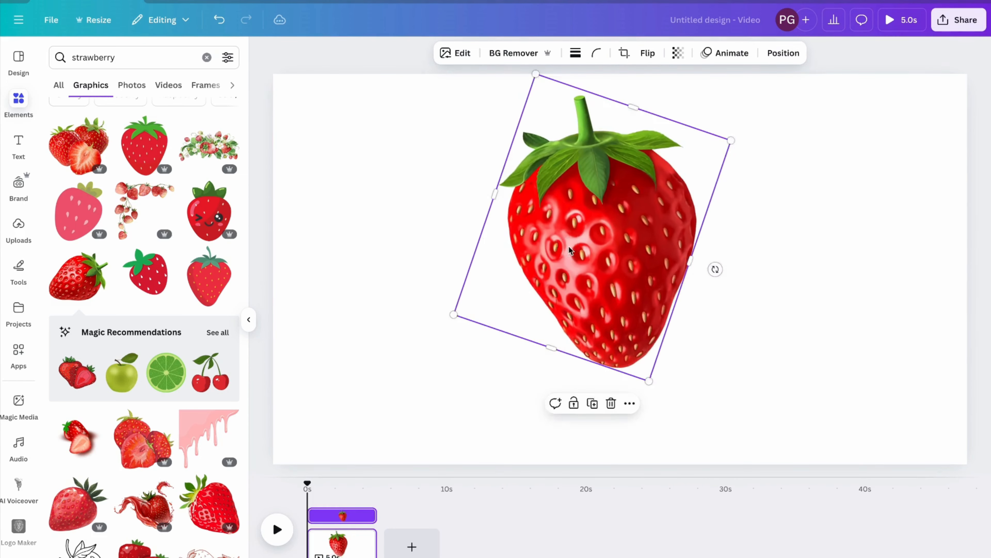
pyautogui.moveTo(715, 269)
pyautogui.mouseDown()
pyautogui.moveTo(706, 290)
pyautogui.moveTo(710, 282)
pyautogui.mouseUp()
pyautogui.click(249, 319)
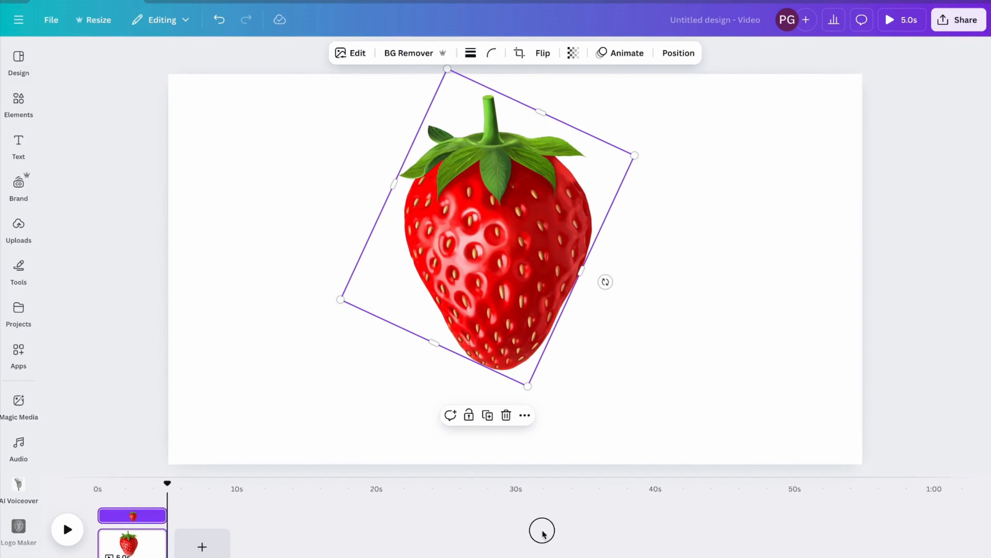
pyautogui.click(543, 528)
pyautogui.click(449, 76)
# Search the elements for "cartoon legs" and add the black legs with white shoes from the graphics
pyautogui.click(18, 102)
pyautogui.click(195, 62)
pyautogui.write('car')
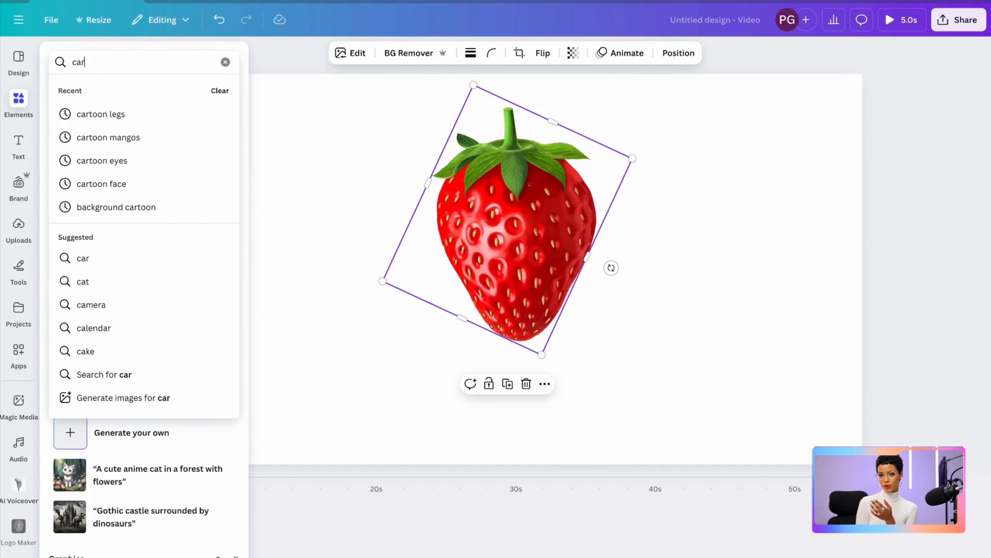
pyautogui.write('toon legs')
pyautogui.press('Return')
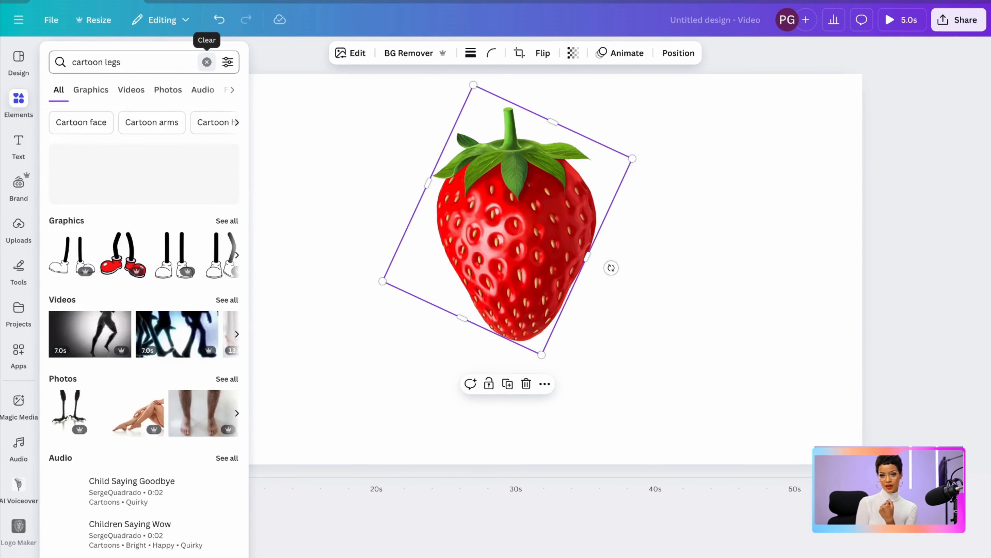
pyautogui.click(76, 195)
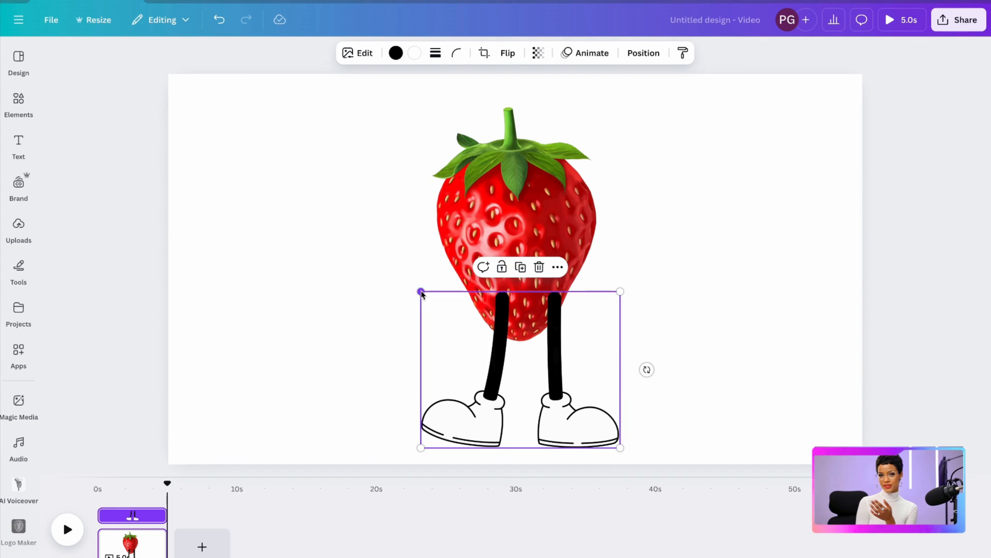
# Scale the cartoon legs down and position them under the strawberry so they meet its bottom tip
pyautogui.moveTo(422, 291); pyautogui.dragTo(444, 309)
pyautogui.moveTo(509, 365); pyautogui.dragTo(487, 372)
pyautogui.click(507, 254)
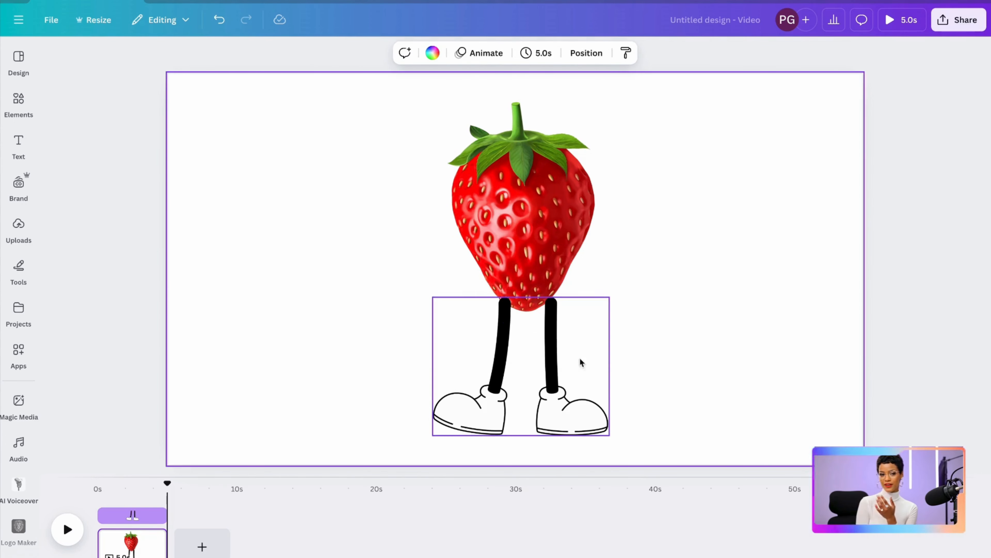
pyautogui.moveTo(561, 365); pyautogui.dragTo(560, 361)
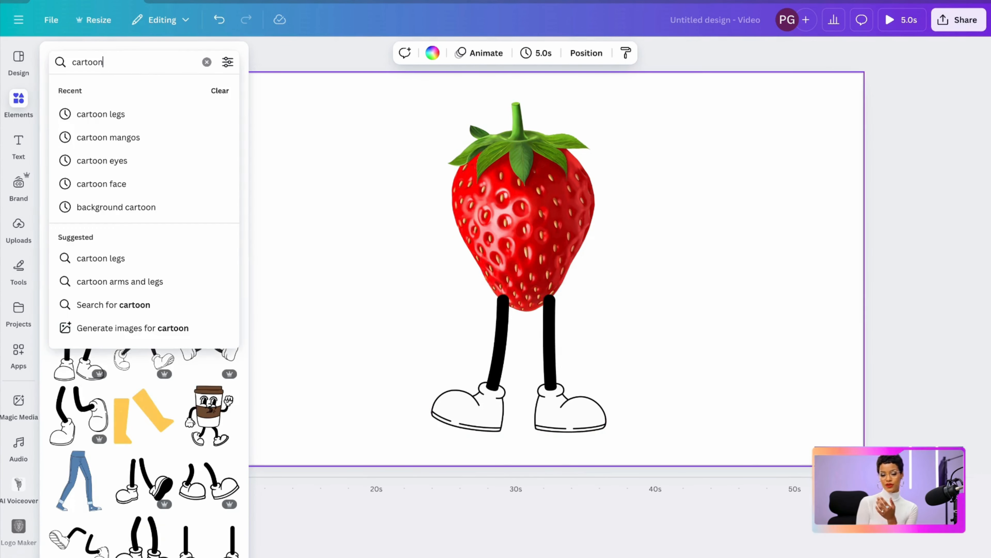
# Search the graphics for "cartoon arms" and add the black arm with a downward-hanging white glove
pyautogui.write('arms')
pyautogui.press('Return')
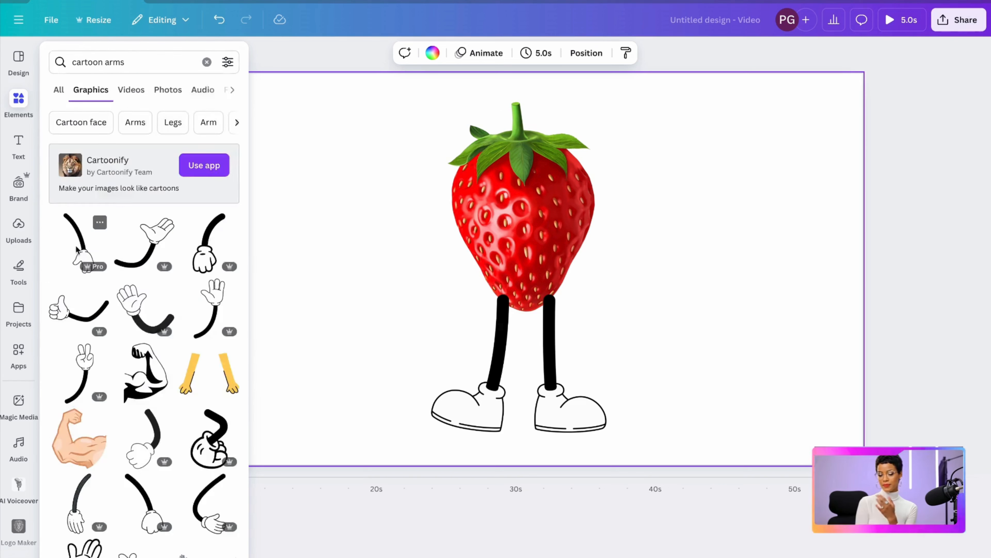
pyautogui.click(78, 246)
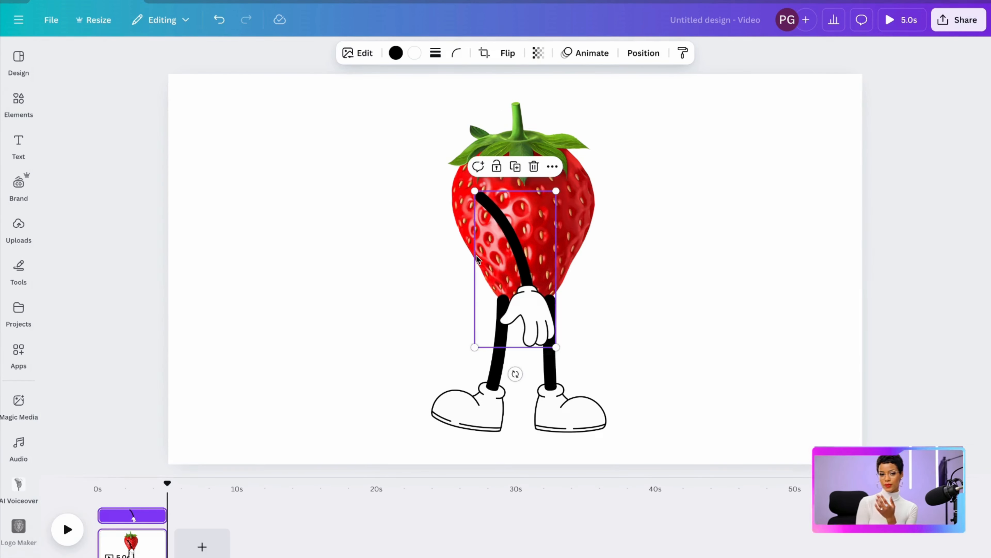
# Attach the cartoon arm to the strawberry's right side and adjust the strawberry's position slightly
pyautogui.moveTo(491, 261); pyautogui.dragTo(602, 278)
pyautogui.moveTo(553, 200); pyautogui.dragTo(545, 205)
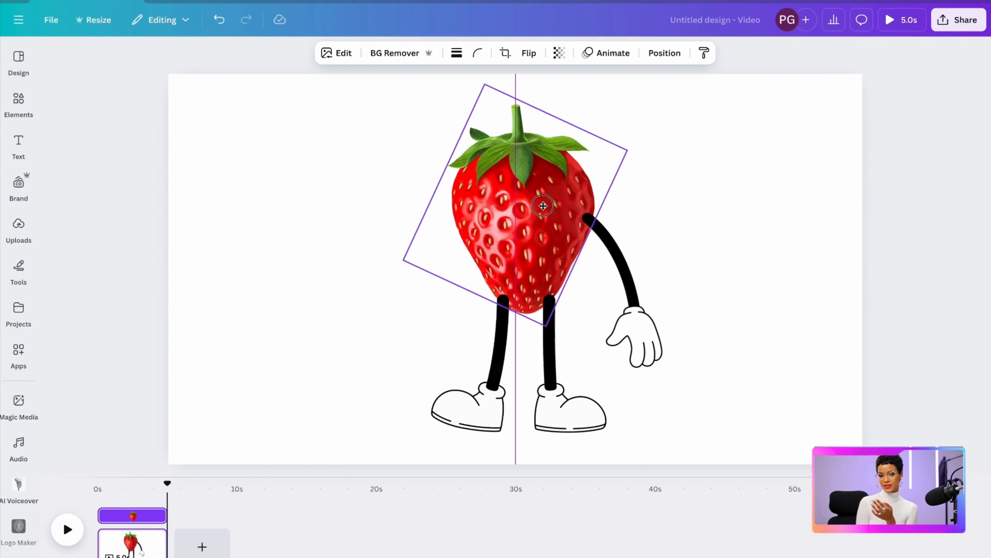
pyautogui.click(654, 185)
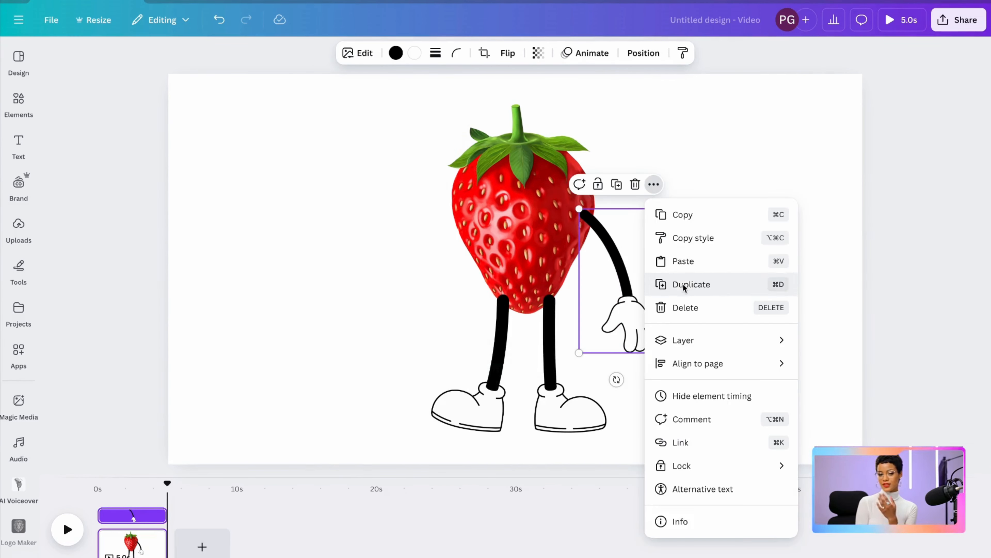
pyautogui.click(683, 283)
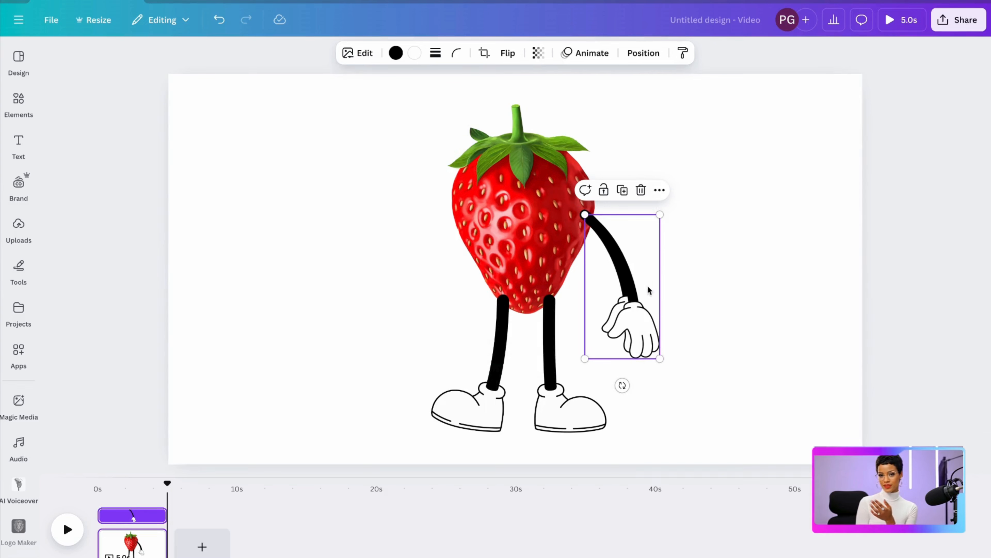
# Duplicate the arm, flip the copy horizontally, and fit it to the strawberry's left side level with the right arm
pyautogui.moveTo(647, 285); pyautogui.dragTo(488, 286)
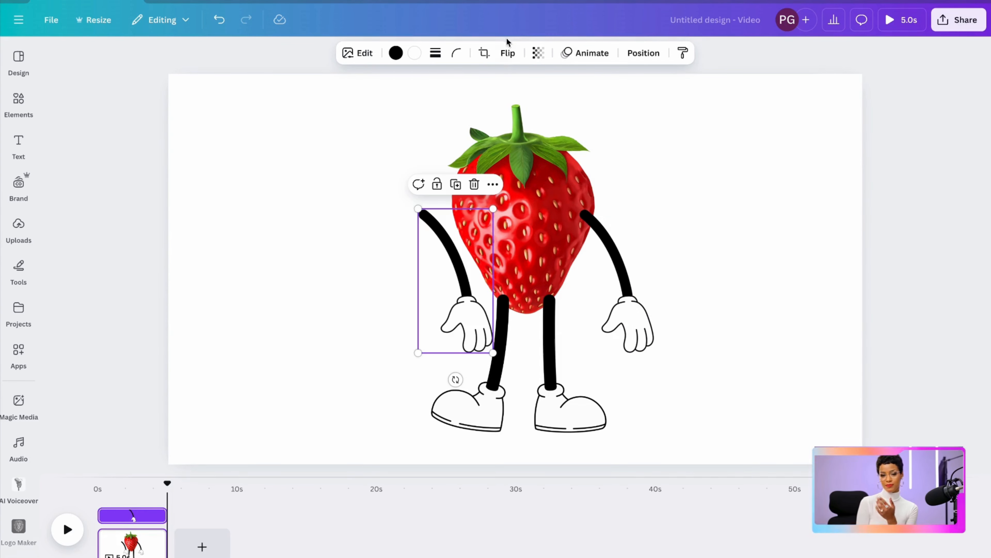
pyautogui.click(505, 55)
pyautogui.click(510, 86)
pyautogui.moveTo(431, 309); pyautogui.dragTo(396, 320)
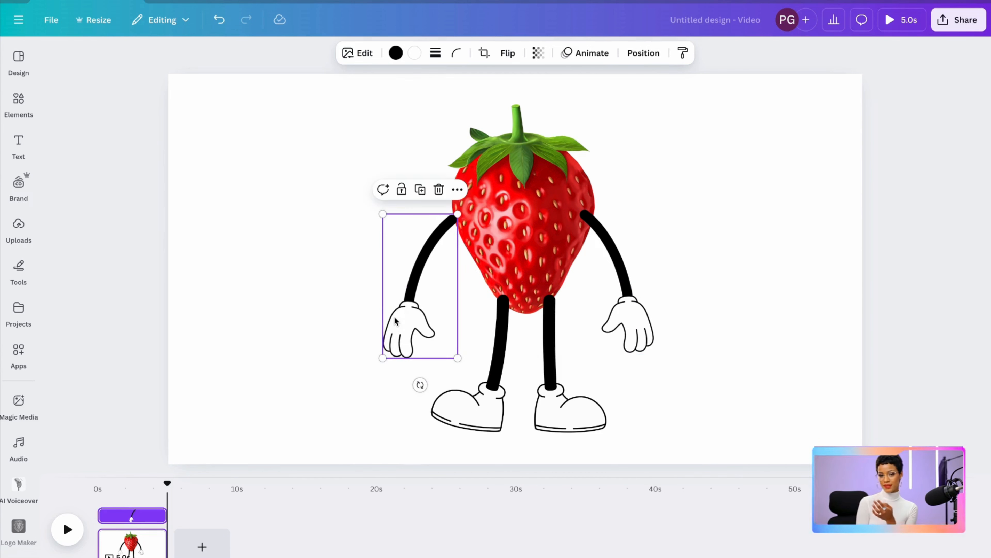
pyautogui.moveTo(382, 358); pyautogui.dragTo(374, 358)
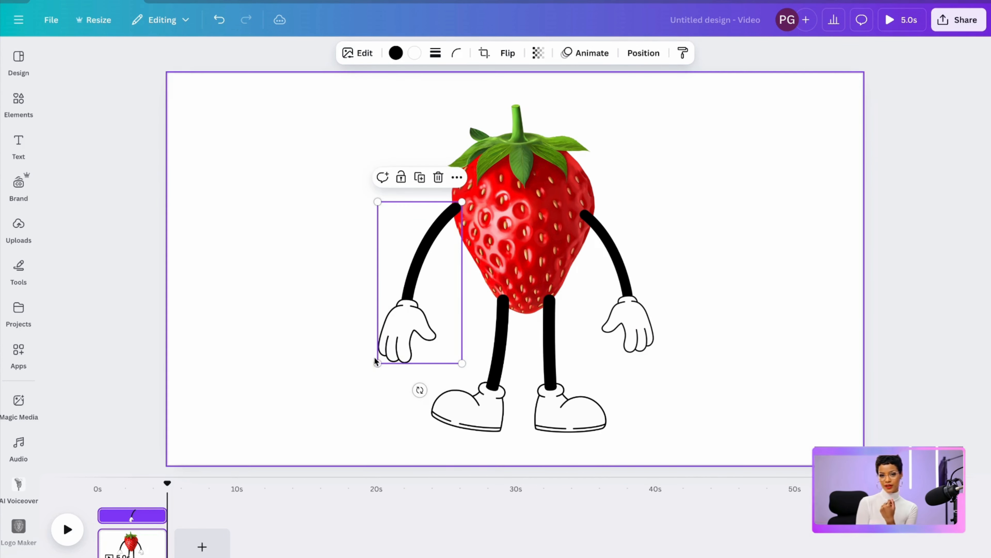
pyautogui.moveTo(408, 295); pyautogui.dragTo(406, 293)
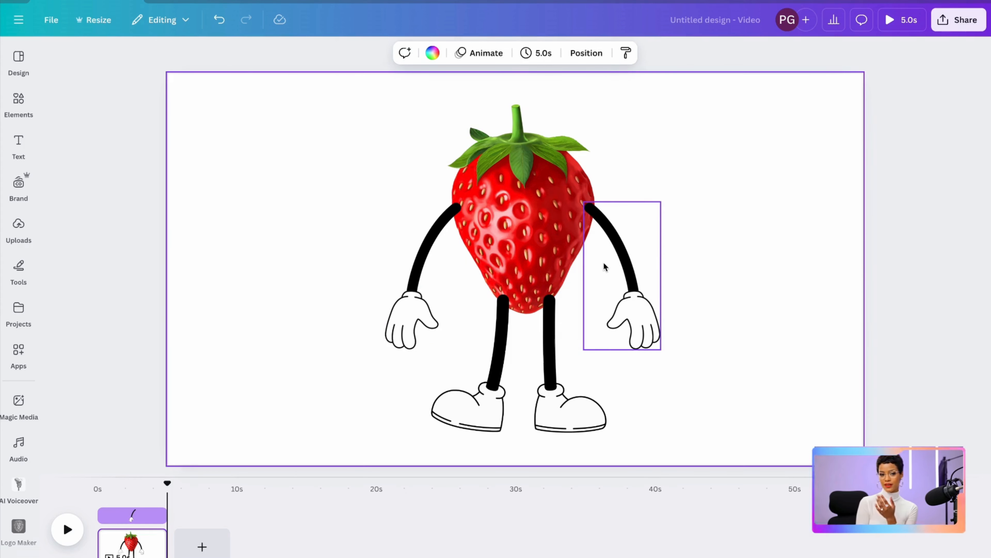
# Send the right arm backward so it sits behind the strawberry
pyautogui.click(607, 265)
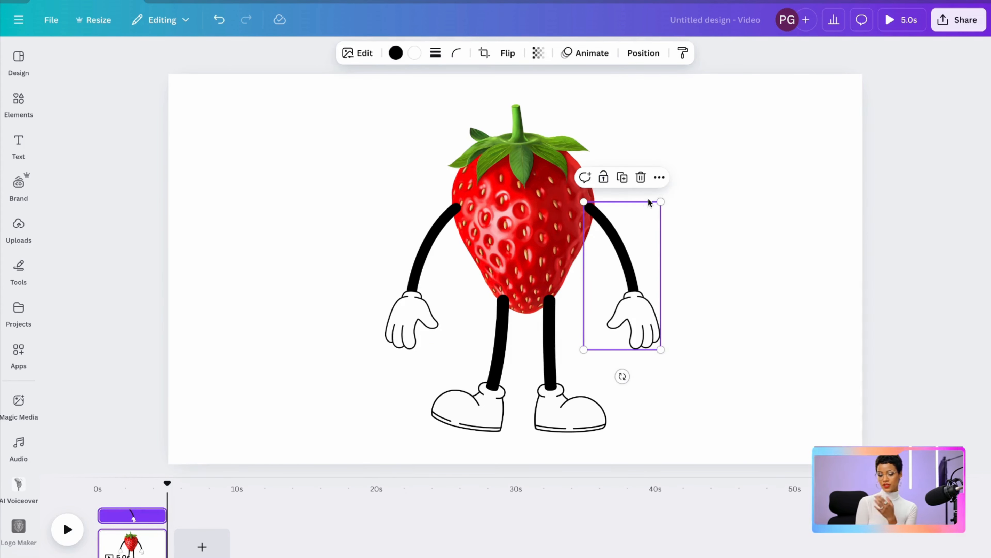
pyautogui.click(659, 177)
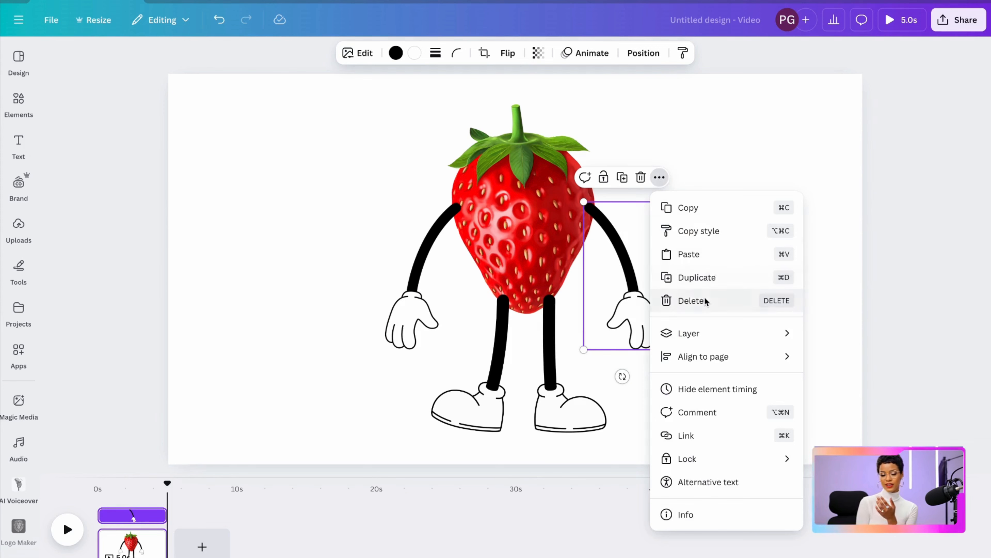
pyautogui.moveTo(772, 333)
pyautogui.click(864, 380)
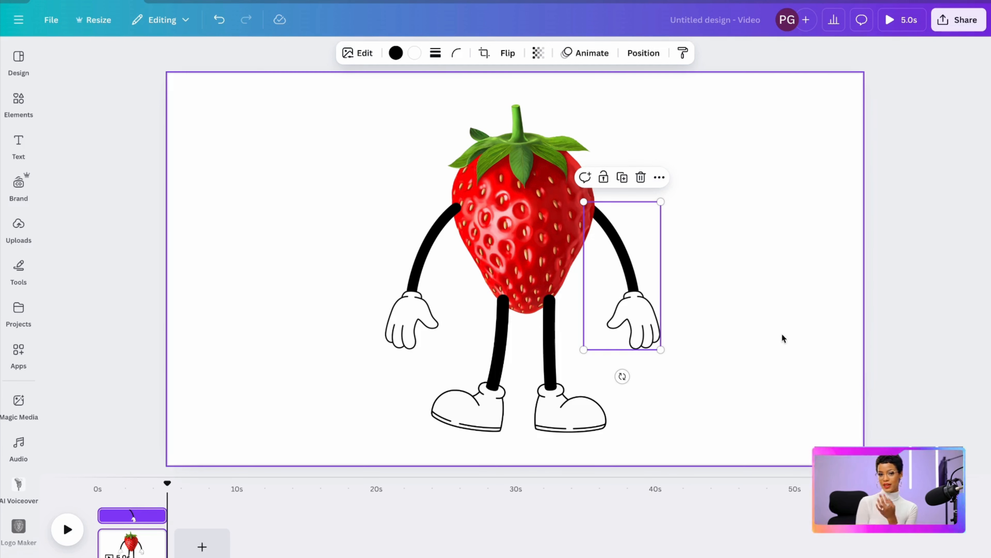
# Send the left arm backward so it sits behind the strawberry
pyautogui.click(414, 312)
pyautogui.click(461, 178)
pyautogui.moveTo(498, 337)
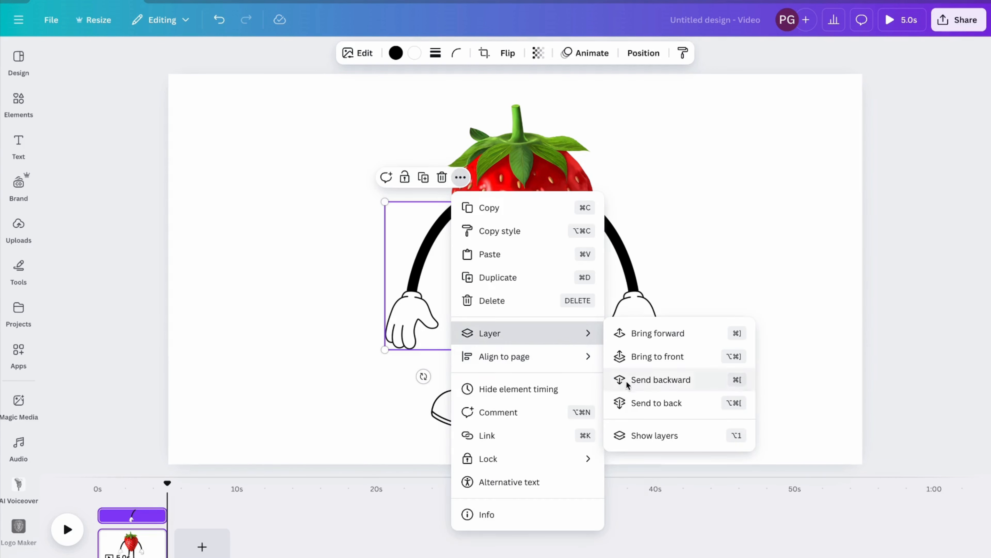
pyautogui.click(655, 381)
# Send the legs backward behind the strawberry and enlarge them slightly so their tops tuck under the fruit
pyautogui.click(549, 351)
pyautogui.click(552, 273)
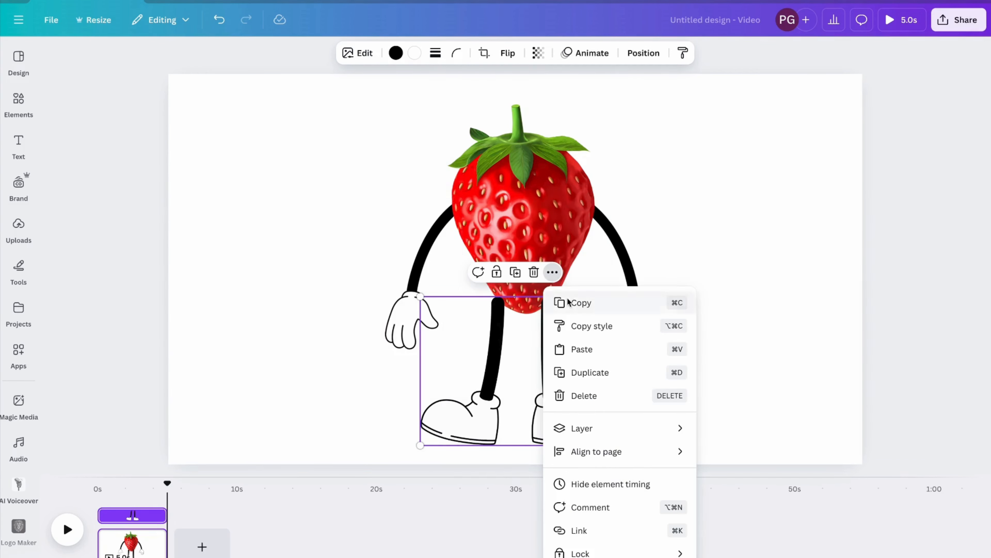
pyautogui.moveTo(579, 428)
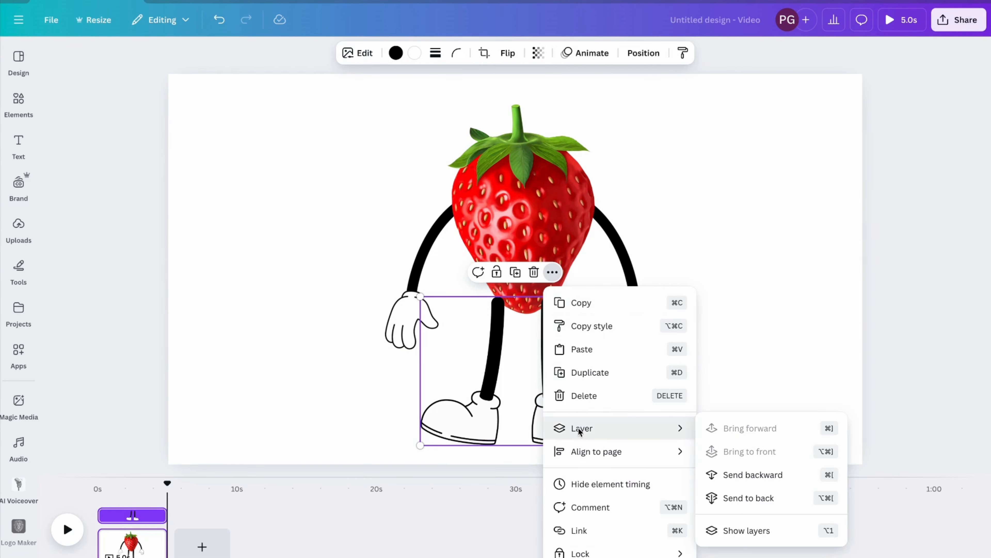
pyautogui.click(751, 471)
pyautogui.moveTo(421, 297); pyautogui.dragTo(419, 291)
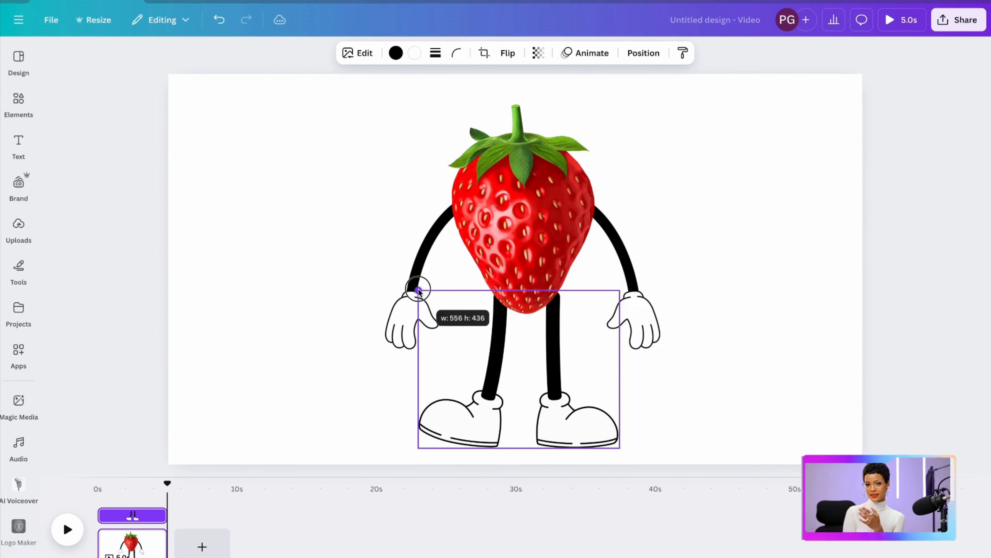
# Search the graphics for "cartoon face" and place the face with lashed eyes and lips on the strawberry
pyautogui.click(811, 236)
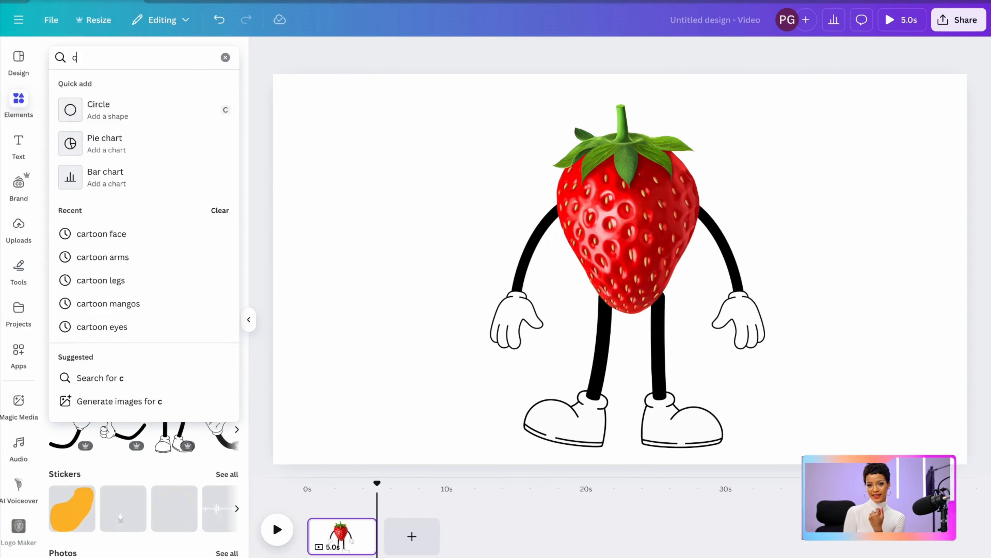
pyautogui.write('artoon face')
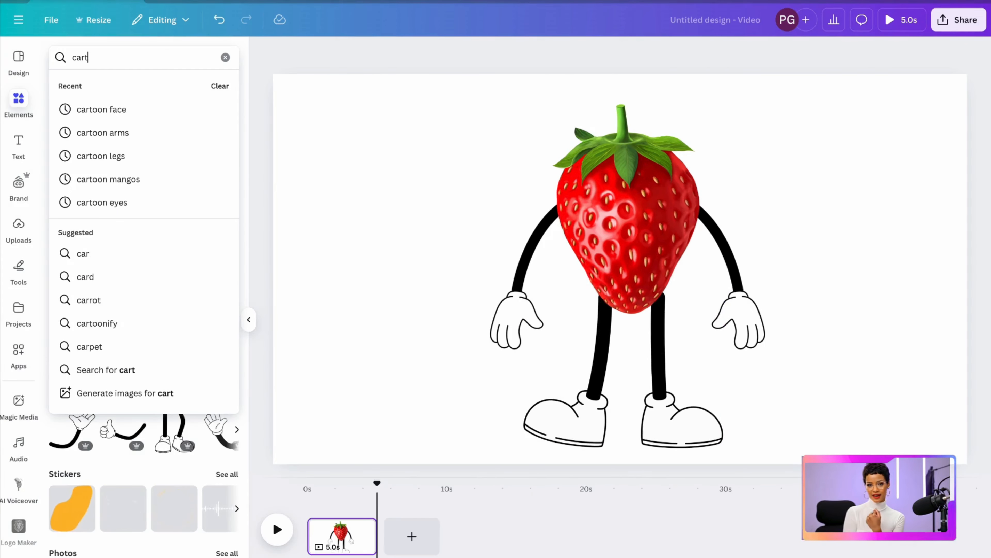
pyautogui.press('Return')
pyautogui.click(208, 429)
pyautogui.moveTo(570, 187); pyautogui.dragTo(623, 224)
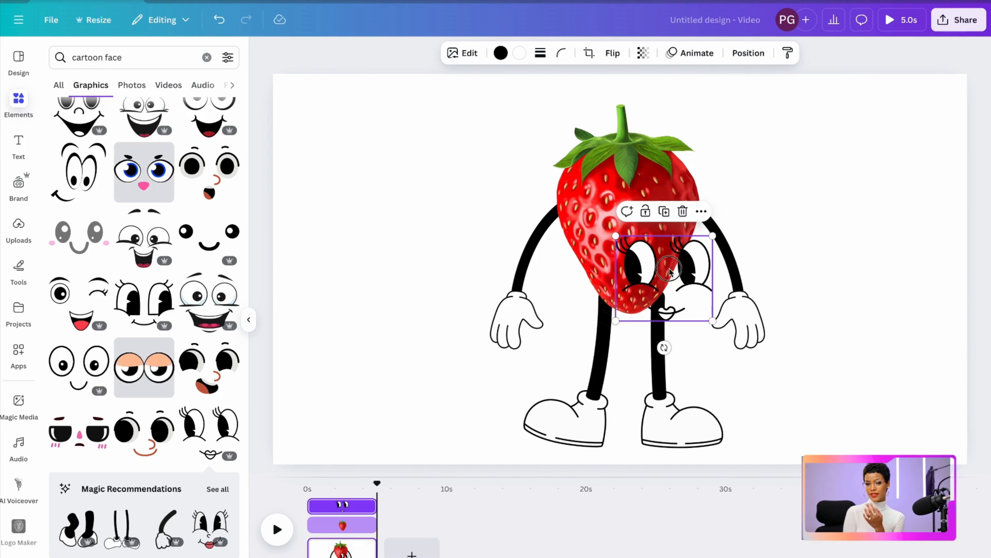
pyautogui.moveTo(668, 268); pyautogui.dragTo(622, 233)
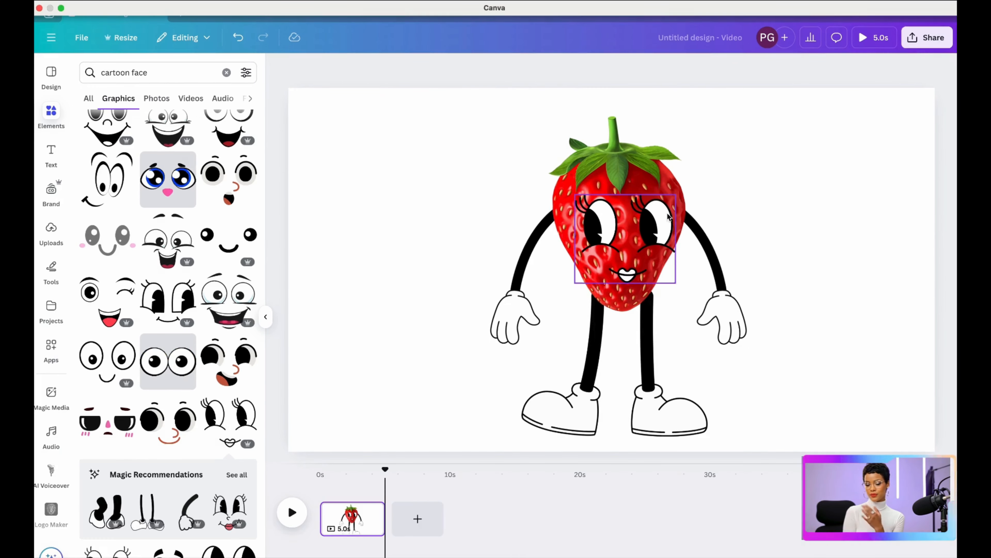
# Group the strawberry, face, arms and legs into one character and position it near the page's centre
pyautogui.moveTo(523, 175); pyautogui.dragTo(761, 405)
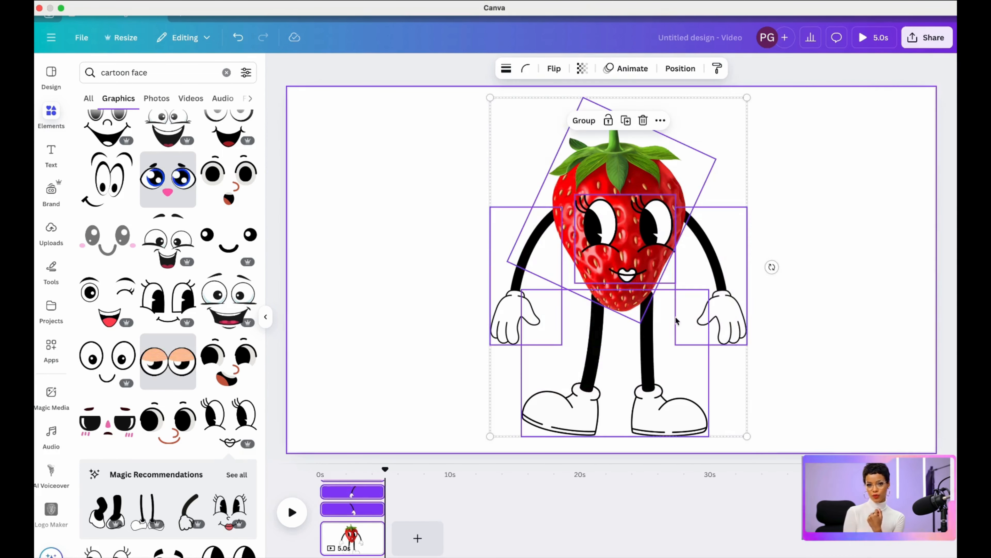
pyautogui.click(575, 120)
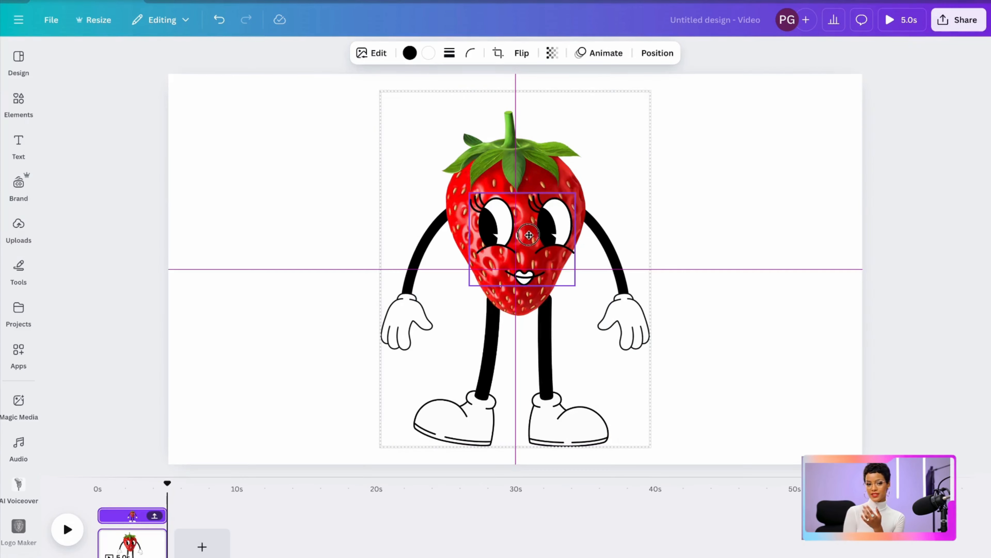
pyautogui.moveTo(528, 234); pyautogui.dragTo(496, 224)
pyautogui.click(709, 165)
pyautogui.click(502, 234)
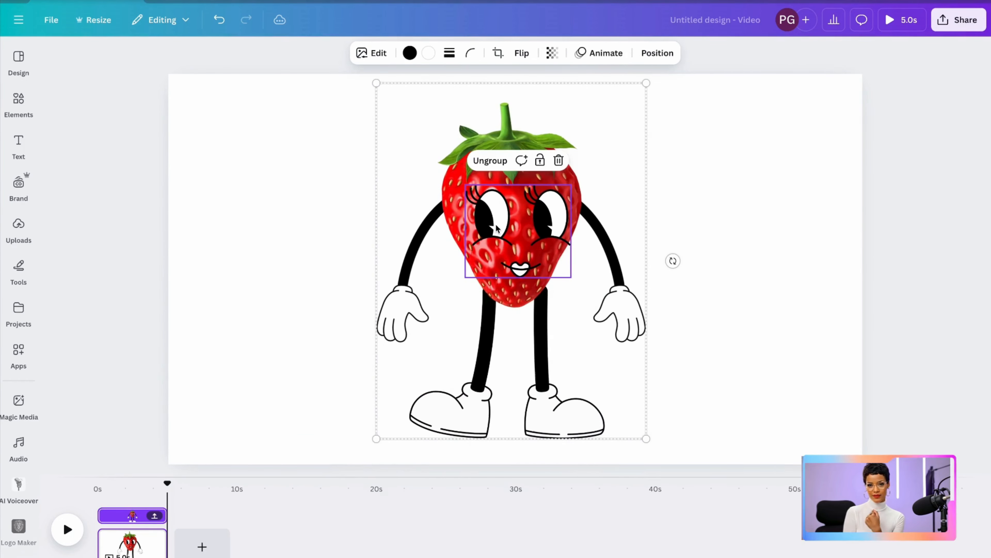
pyautogui.click(743, 236)
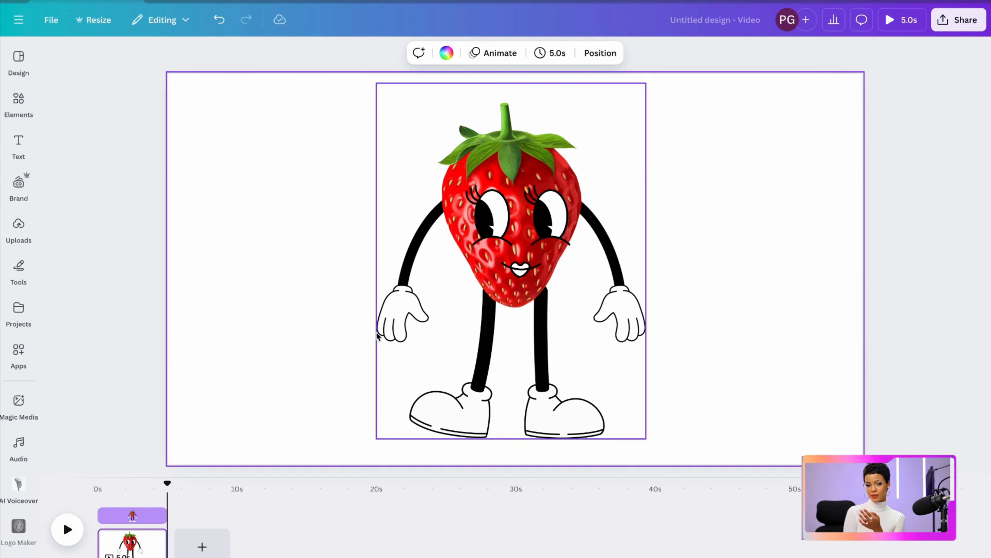
# Duplicate the page and move the playhead onto the second page
pyautogui.click(152, 539)
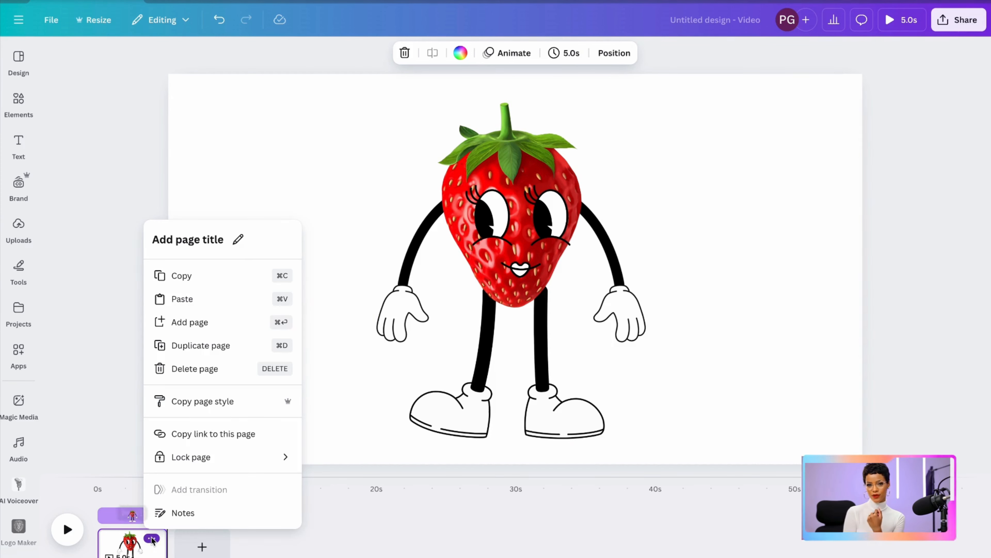
pyautogui.click(194, 346)
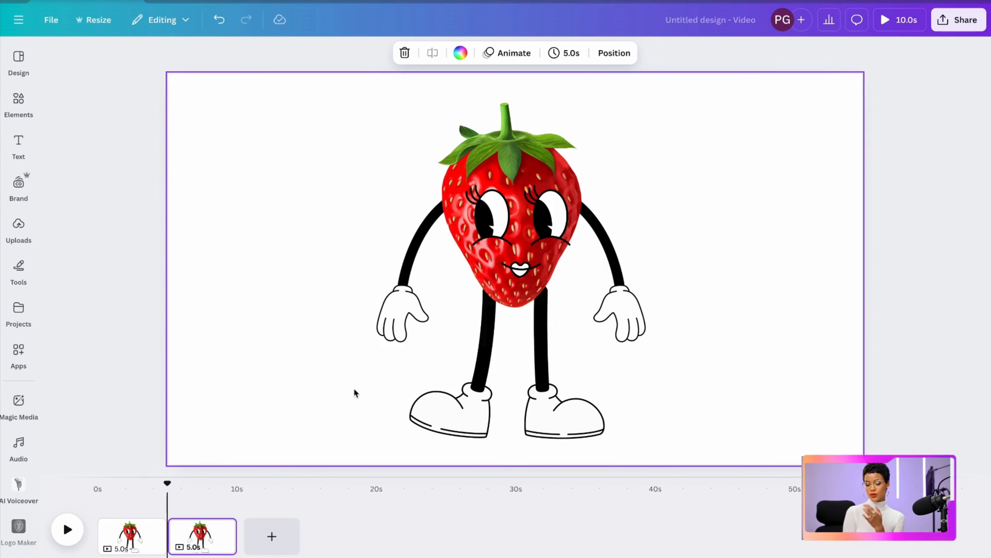
pyautogui.click(121, 510)
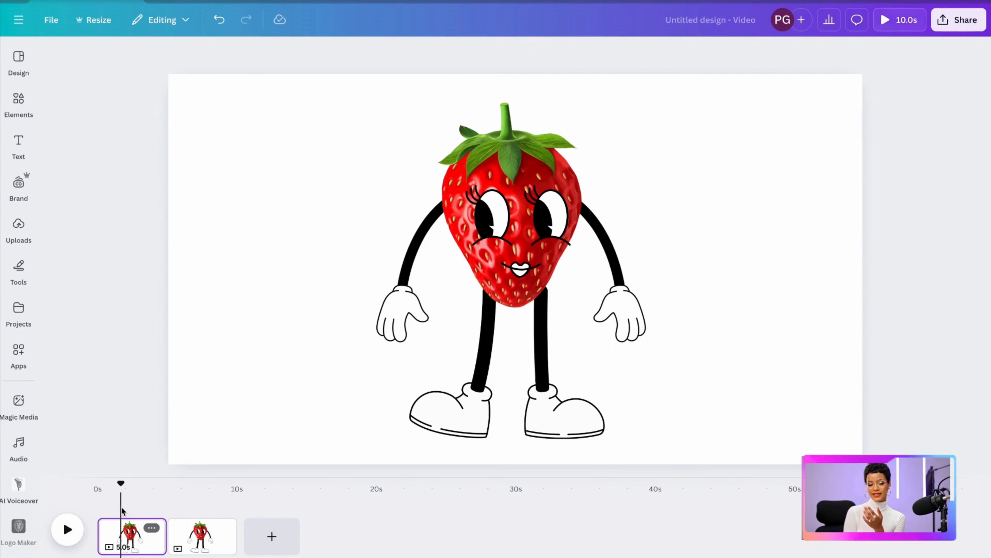
pyautogui.click(204, 484)
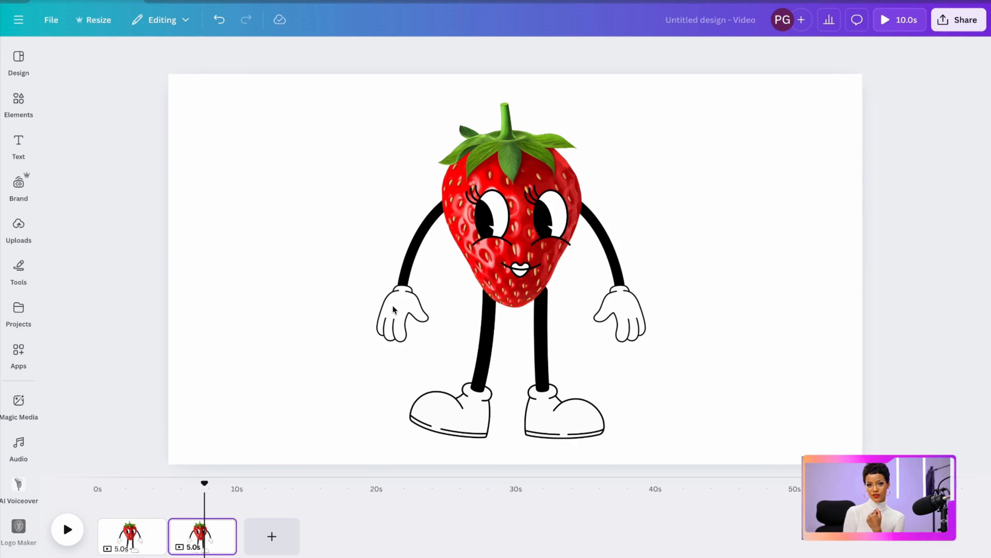
# Ungroup the strawberry character on the second page and clear the selection
pyautogui.click(500, 259)
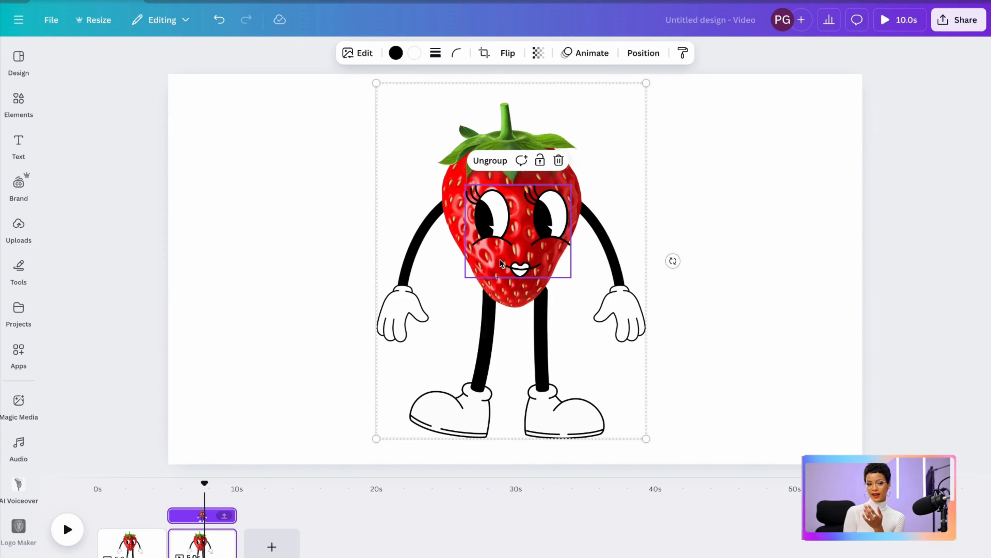
pyautogui.click(423, 358)
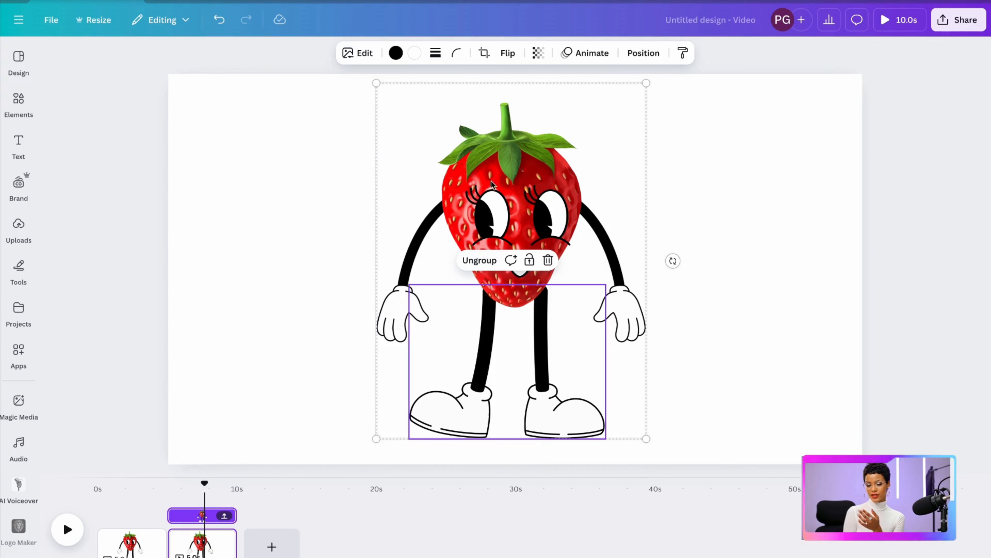
pyautogui.click(493, 207)
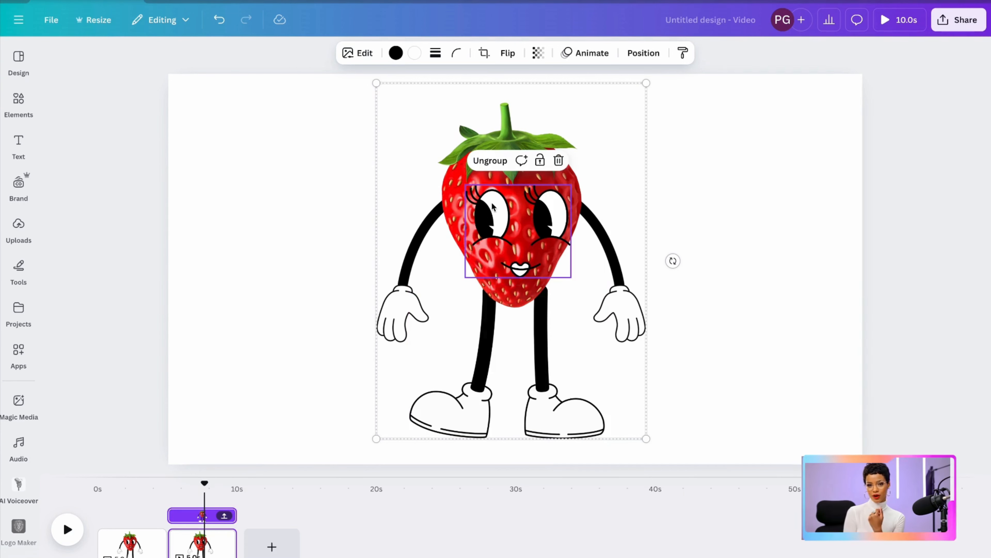
pyautogui.click(486, 163)
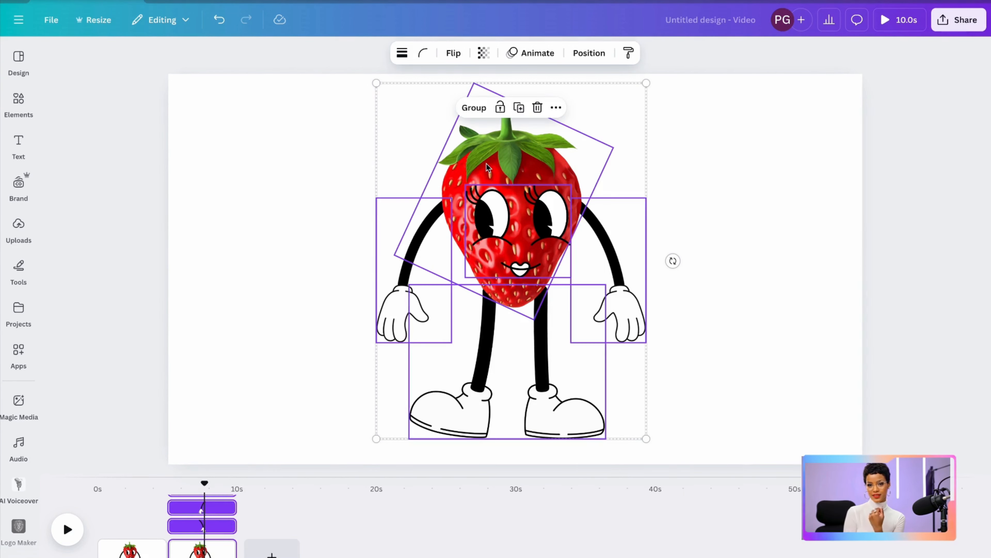
pyautogui.click(727, 148)
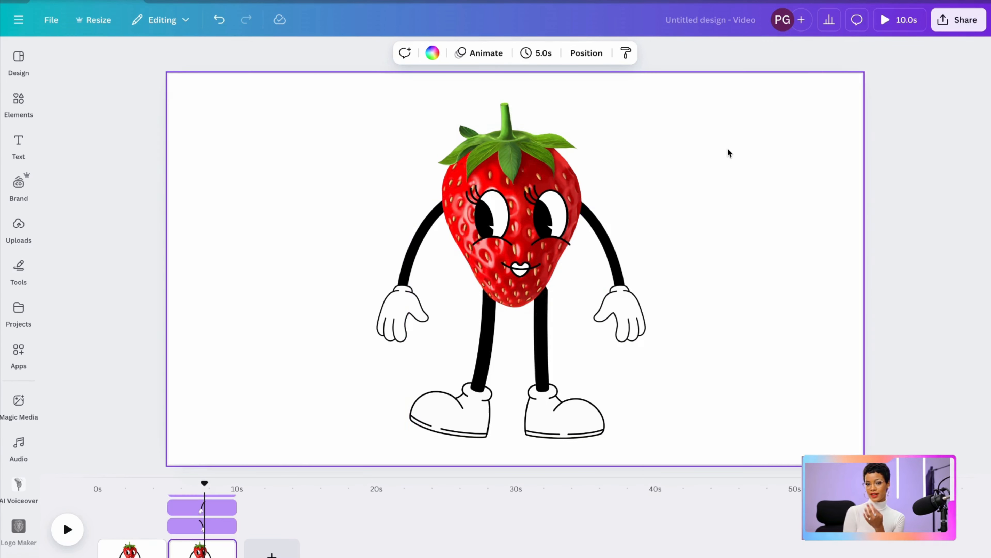
# Replace the second page's face with round, lashed cartoon eyes from the graphics library, scaled down to fit the upper half of the strawberry
pyautogui.click(514, 232)
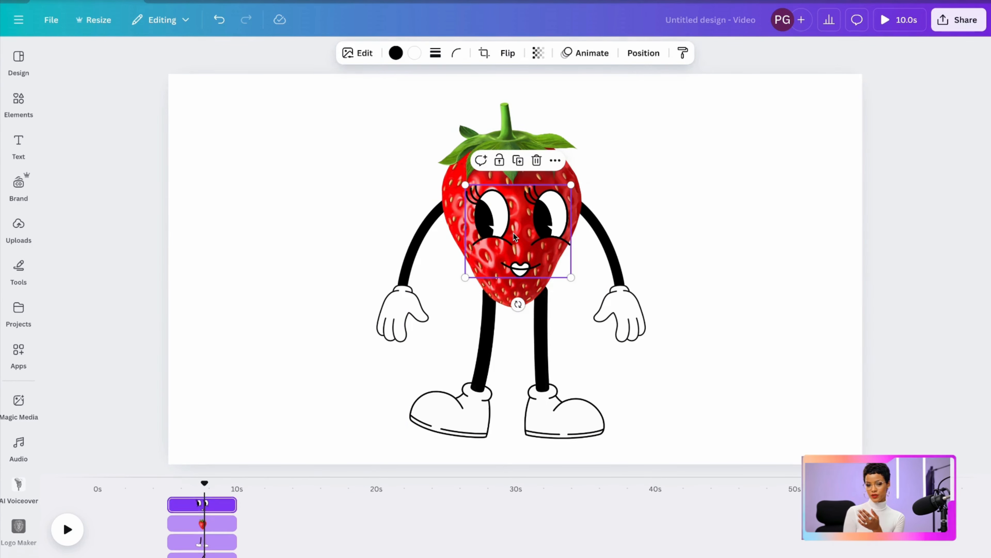
pyautogui.click(536, 161)
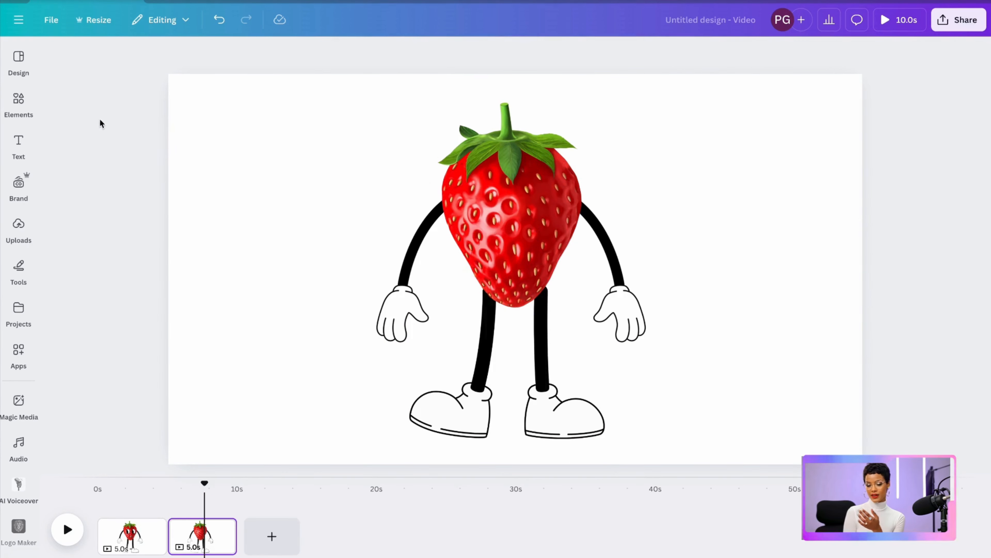
pyautogui.click(18, 149)
pyautogui.click(18, 104)
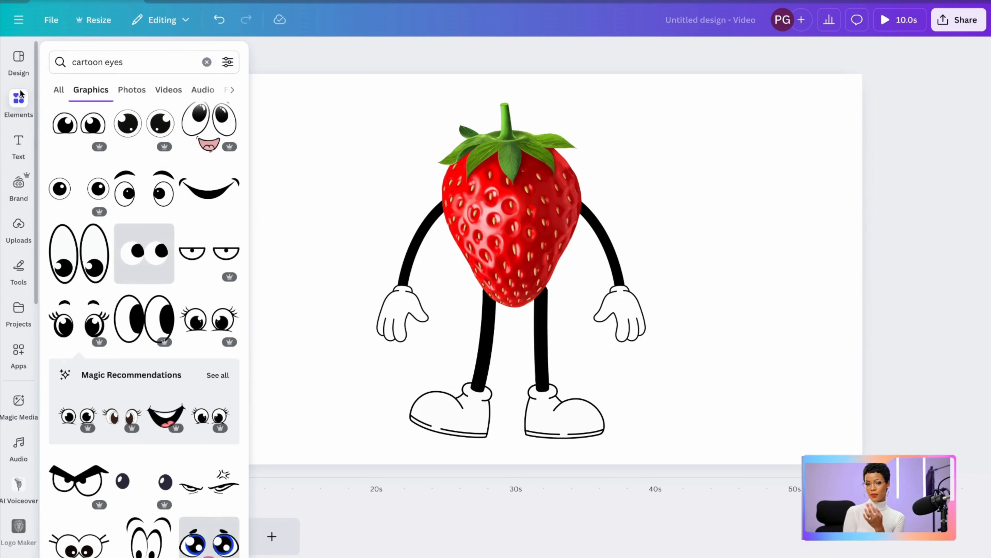
pyautogui.click(200, 317)
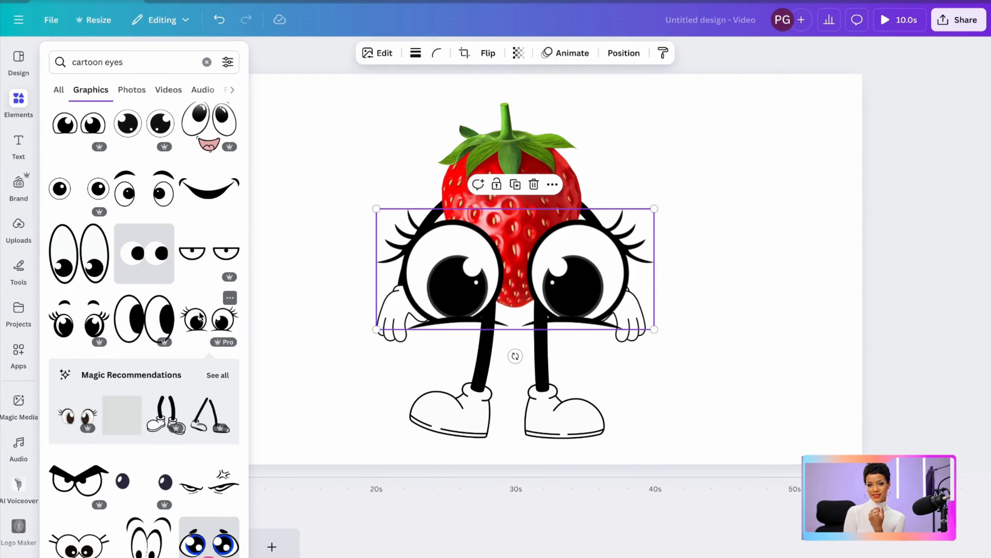
pyautogui.click(250, 300)
pyautogui.moveTo(372, 208); pyautogui.dragTo(514, 239)
pyautogui.moveTo(600, 302); pyautogui.dragTo(534, 219)
pyautogui.click(705, 188)
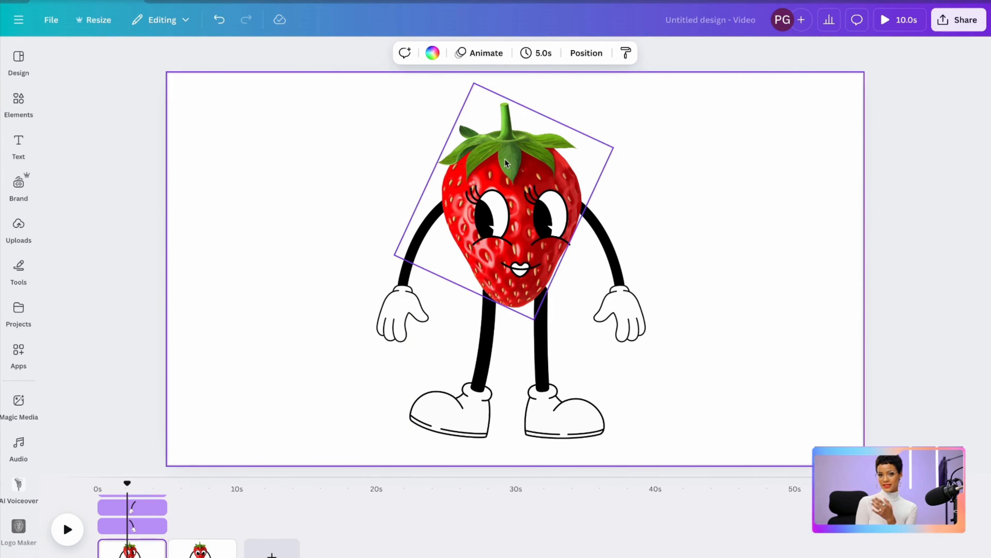
# Crop the legs graphic on the first page so only the right leg remains
pyautogui.click(448, 125)
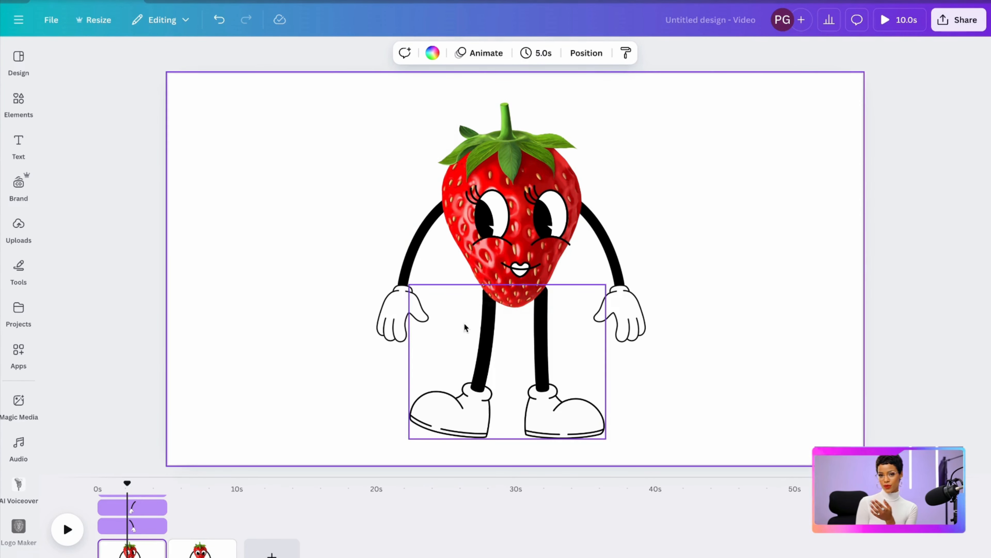
pyautogui.click(458, 387)
pyautogui.click(219, 20)
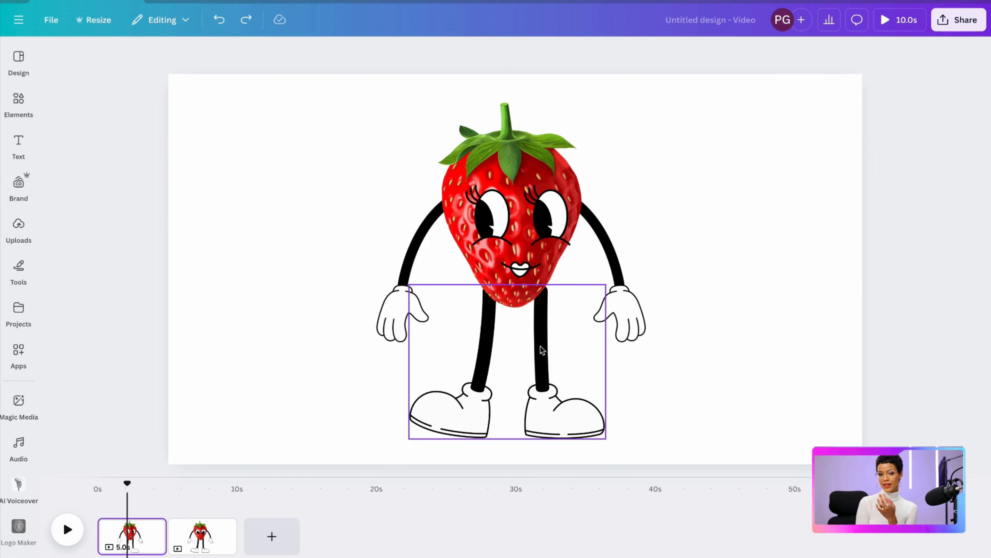
pyautogui.click(520, 364)
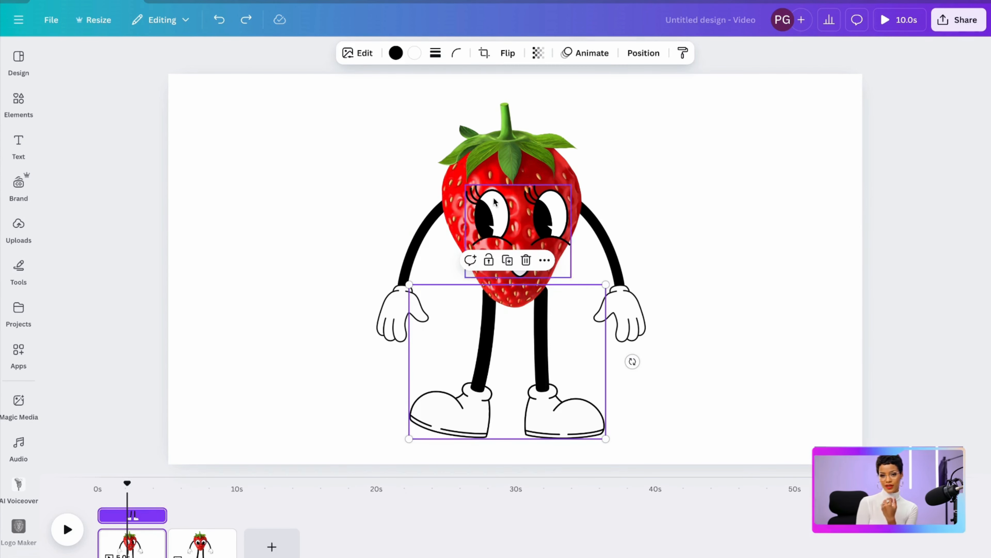
pyautogui.click(484, 53)
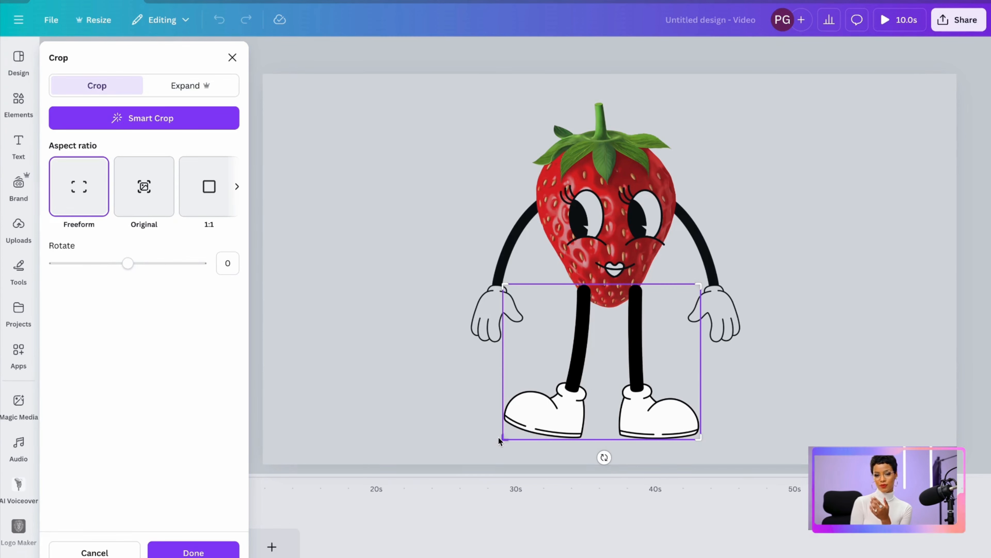
pyautogui.moveTo(499, 440); pyautogui.dragTo(611, 478)
pyautogui.moveTo(698, 436); pyautogui.dragTo(696, 450)
pyautogui.click(193, 552)
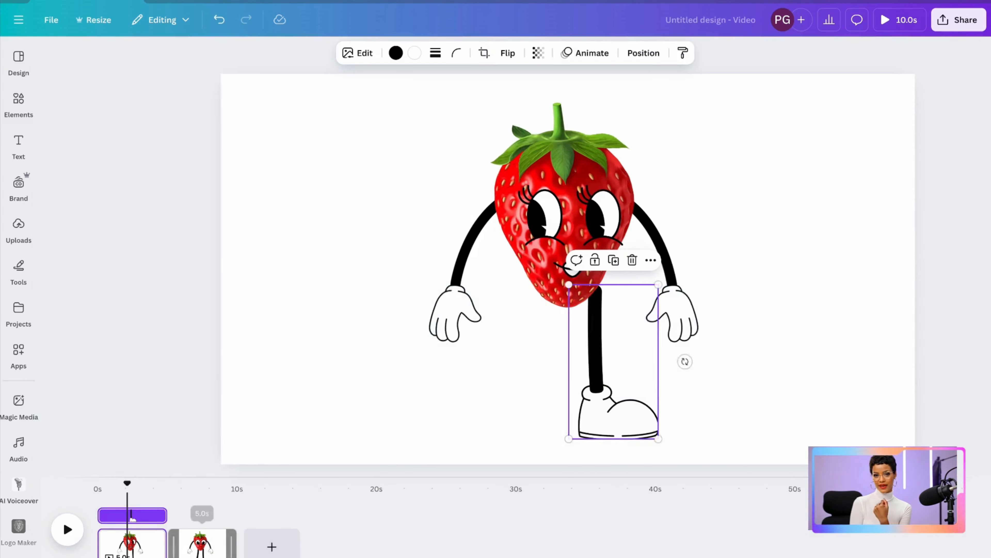
# Duplicate the right leg and place the copy, tilted outward, as the character's left leg
pyautogui.click(598, 259)
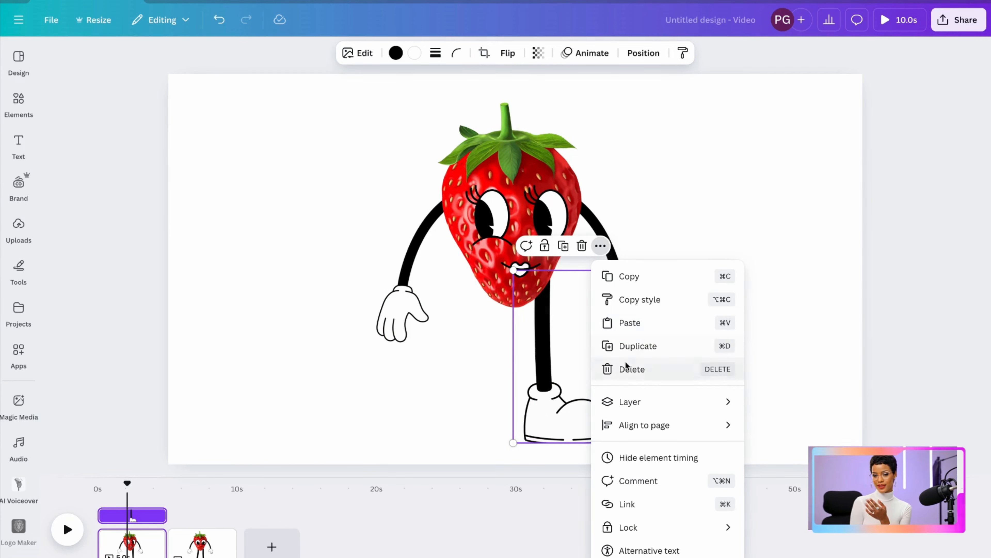
pyautogui.click(633, 345)
pyautogui.moveTo(540, 357); pyautogui.dragTo(518, 358)
# Send the left leg backward behind the strawberry and enlarge it slightly so its top tucks under the fruit
pyautogui.click(510, 242)
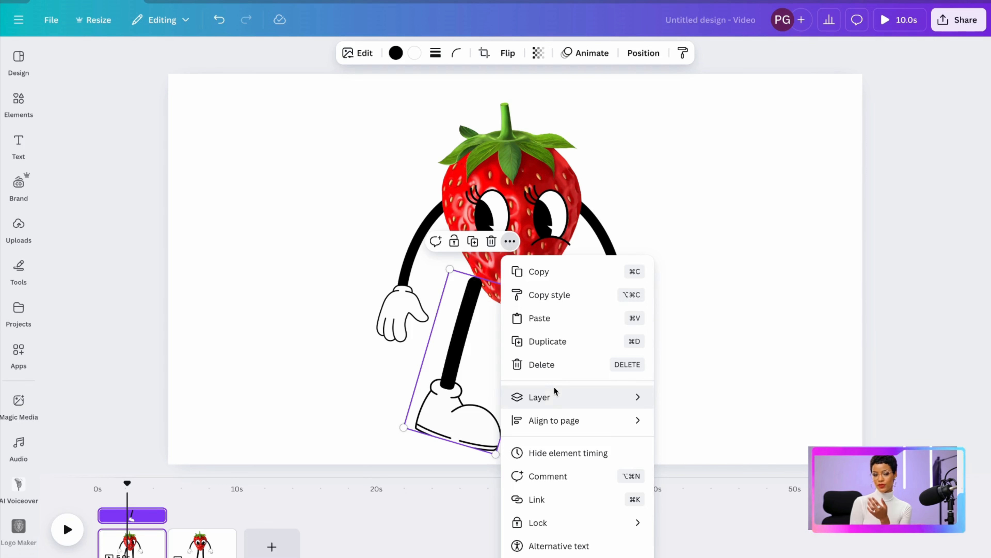
pyautogui.moveTo(550, 392)
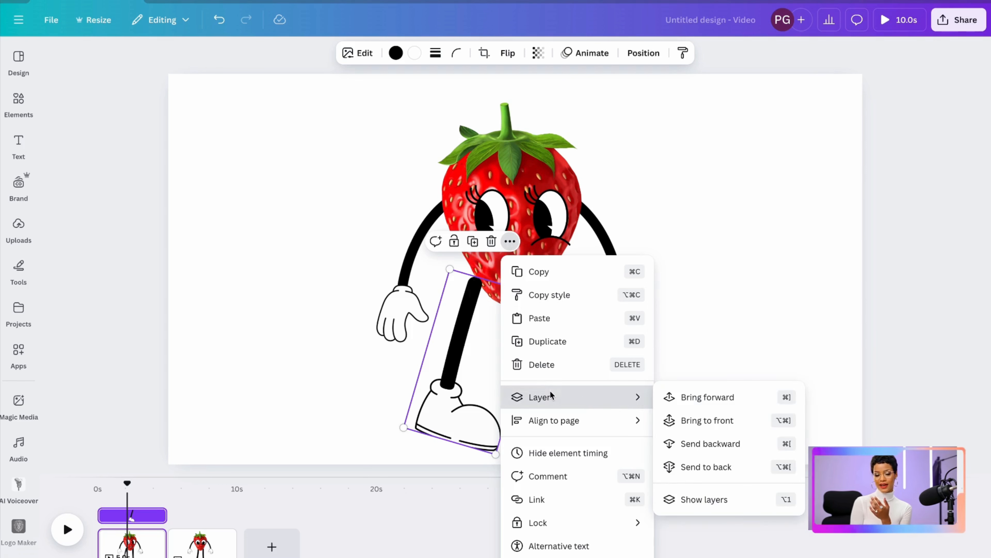
pyautogui.click(713, 442)
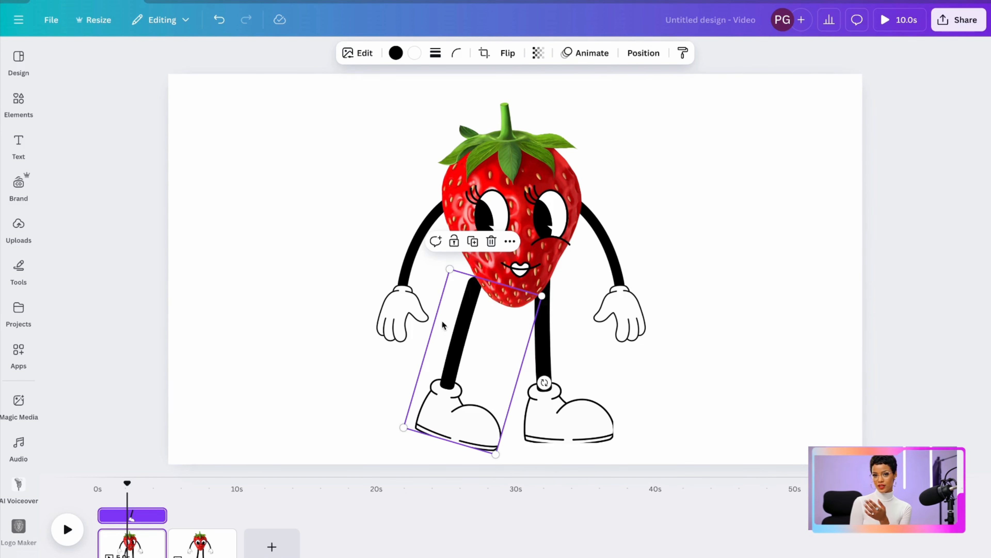
pyautogui.moveTo(449, 268); pyautogui.dragTo(448, 259)
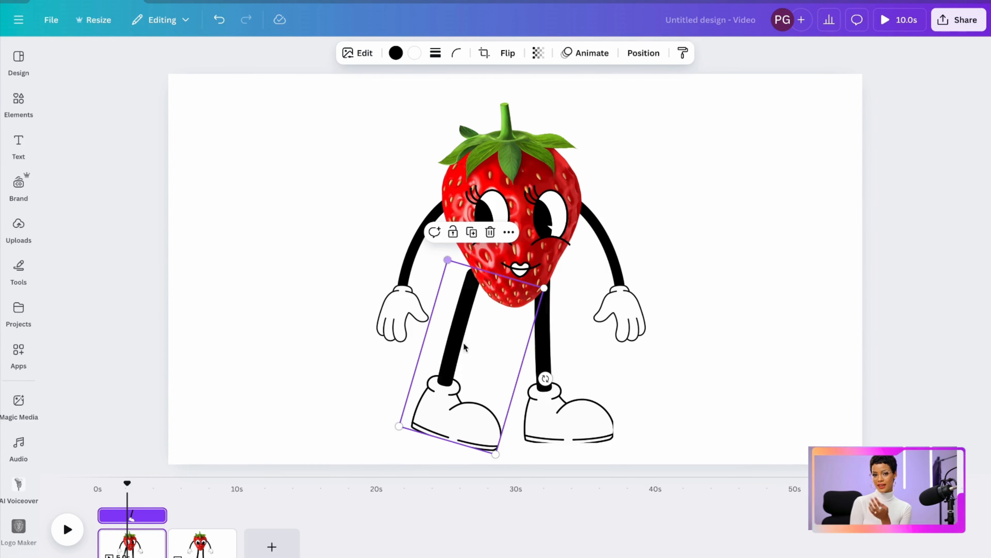
pyautogui.moveTo(449, 389)
pyautogui.mouseDown()
pyautogui.moveTo(461, 402)
pyautogui.moveTo(452, 388)
pyautogui.mouseUp()
# Group the strawberry, face, arms and both separate legs on the first page
pyautogui.click(373, 413)
pyautogui.moveTo(373, 414); pyautogui.dragTo(651, 178)
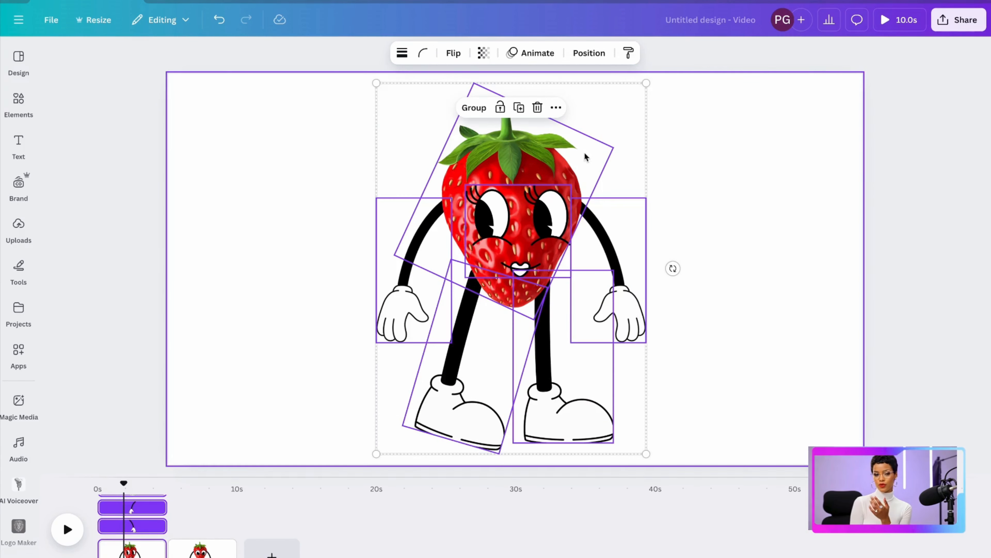
pyautogui.click(473, 108)
# Duplicate the second page and ungroup the red-gloved strawberry character on the new third page
pyautogui.click(228, 538)
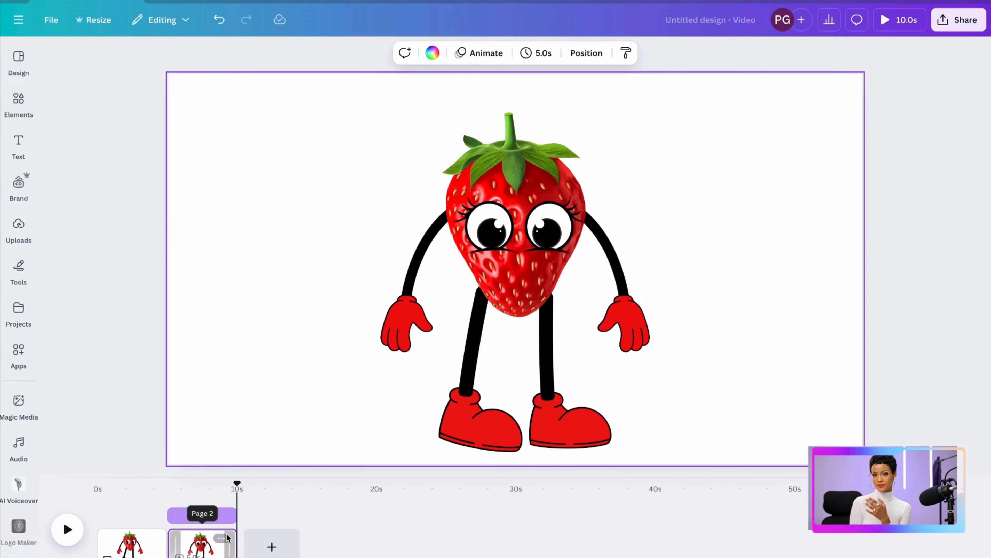
pyautogui.click(222, 538)
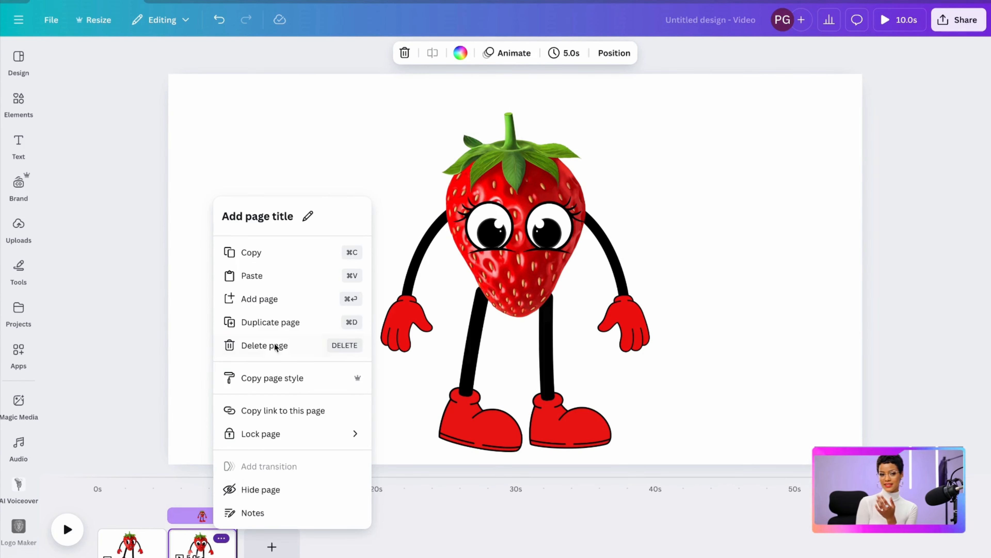
pyautogui.click(276, 322)
pyautogui.click(510, 277)
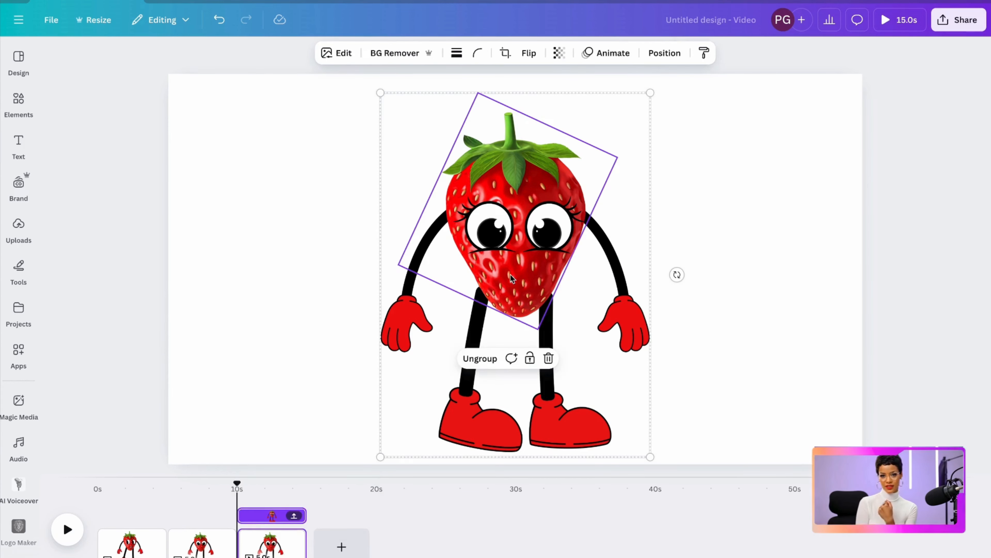
pyautogui.click(479, 358)
pyautogui.click(748, 315)
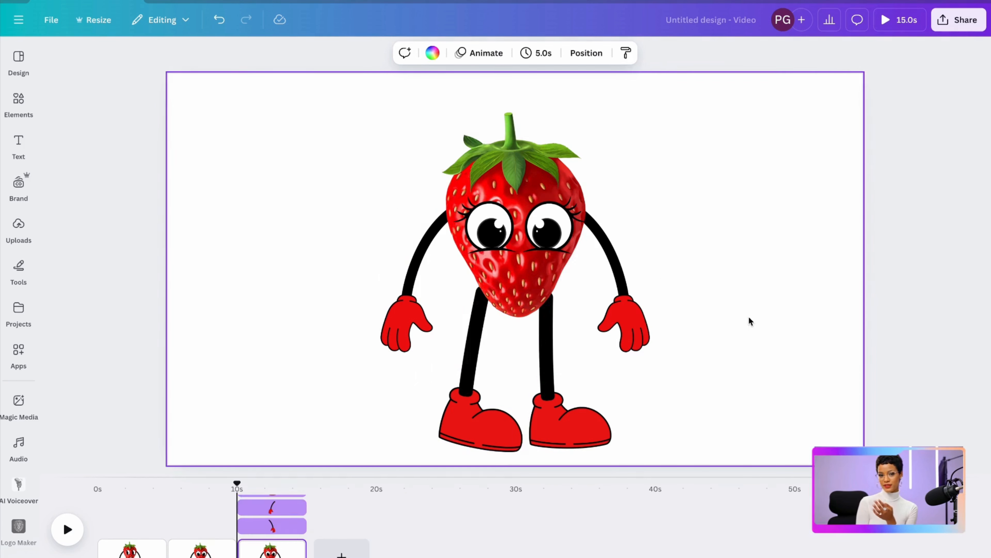
# Delete the strawberry body from the third page and add the glossy orange with two green leaves from an "orange" graphics search
pyautogui.click(528, 171)
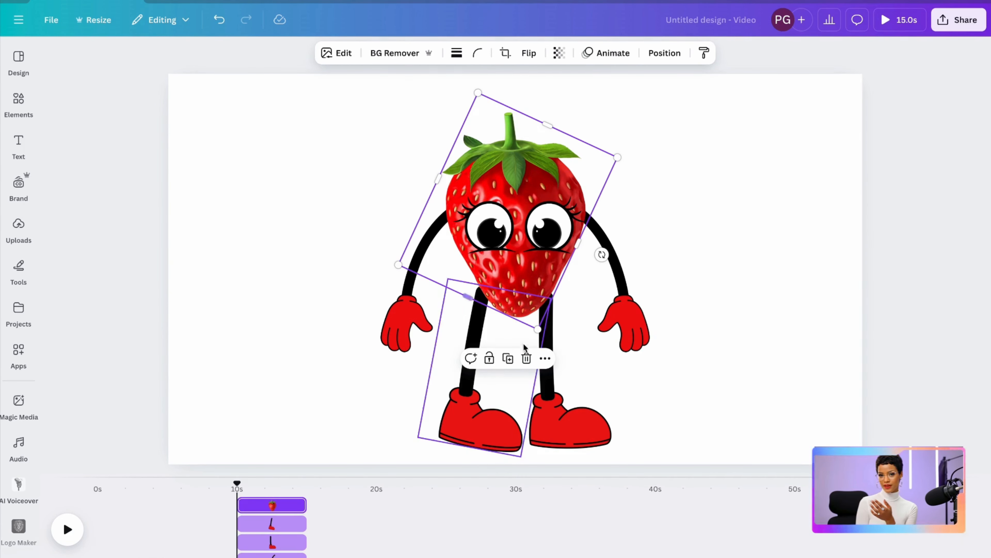
pyautogui.click(527, 357)
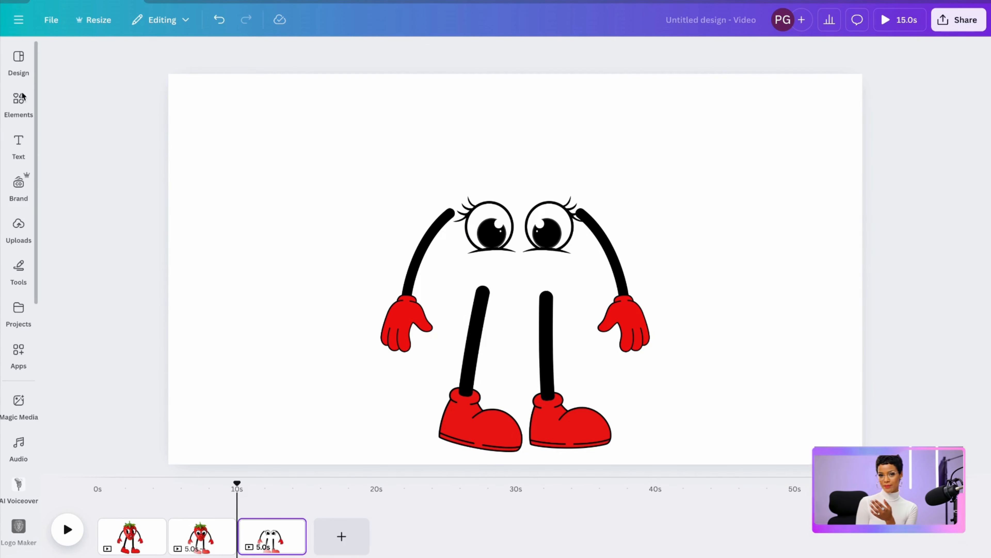
pyautogui.click(19, 102)
pyautogui.click(206, 59)
pyautogui.write('orang')
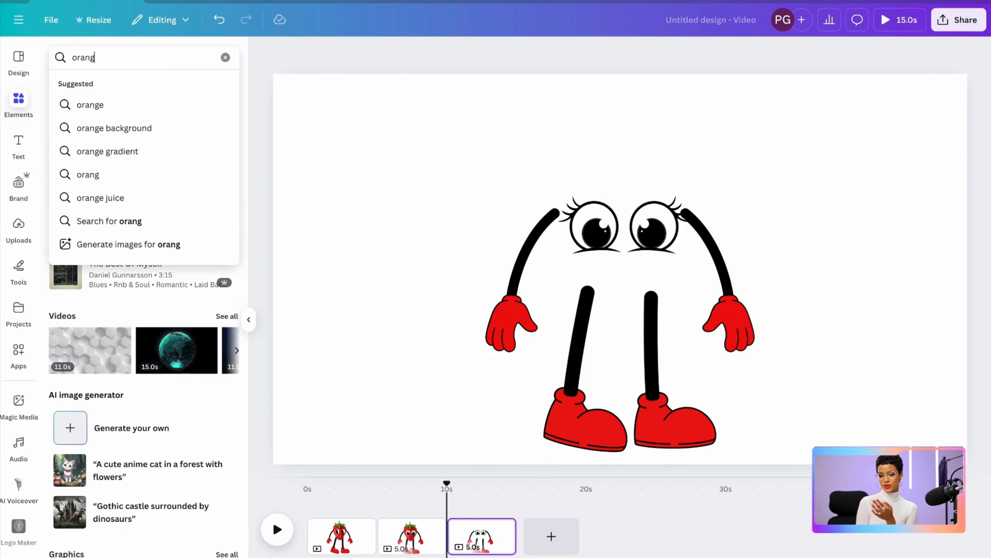
pyautogui.write('e')
pyautogui.press('Return')
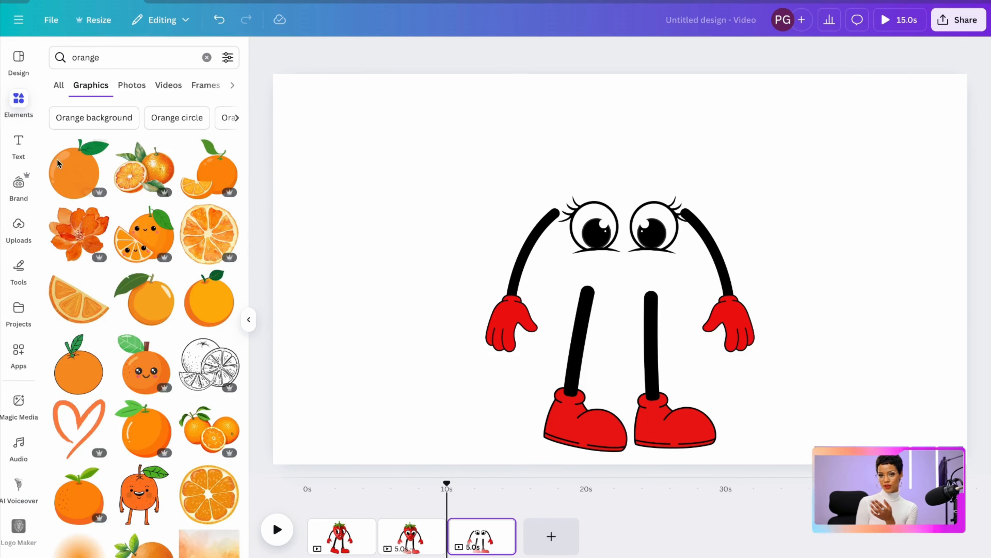
pyautogui.click(136, 433)
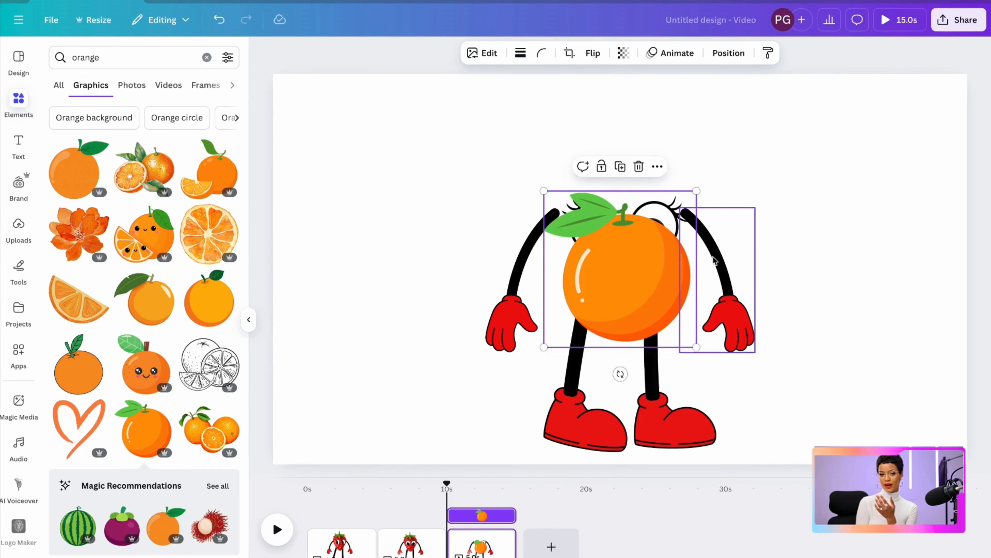
# Enlarge the orange and position it as the character's body over the tops of the arms and legs
pyautogui.moveTo(613, 306); pyautogui.dragTo(612, 286)
pyautogui.moveTo(624, 246); pyautogui.dragTo(624, 221)
pyautogui.moveTo(538, 146); pyautogui.dragTo(455, 62)
pyautogui.moveTo(586, 247); pyautogui.dragTo(612, 269)
pyautogui.moveTo(483, 82); pyautogui.dragTo(510, 100)
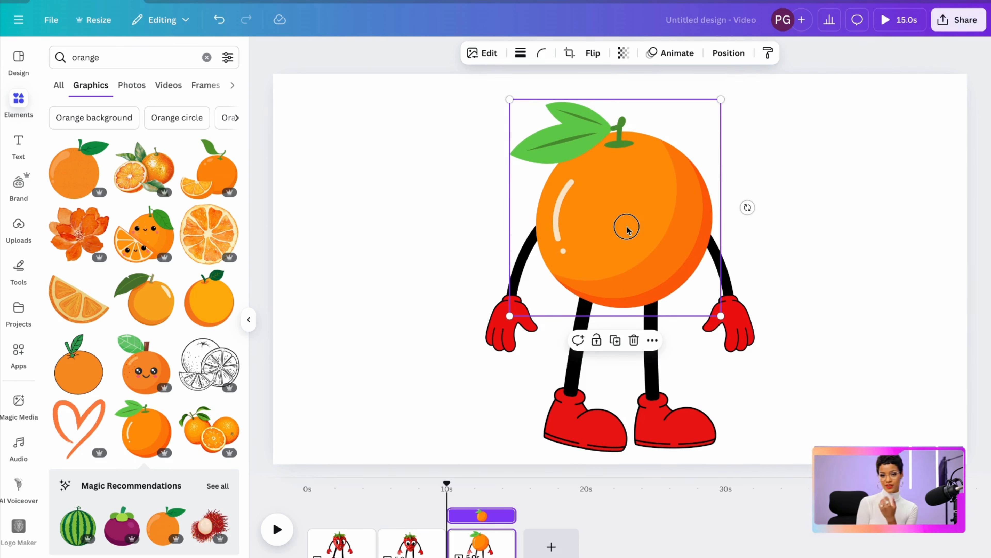
# Pull the lashed eyes out from behind the orange and place them on the front of the fruit
pyautogui.moveTo(627, 229); pyautogui.dragTo(533, 212)
pyautogui.moveTo(663, 235); pyautogui.dragTo(829, 191)
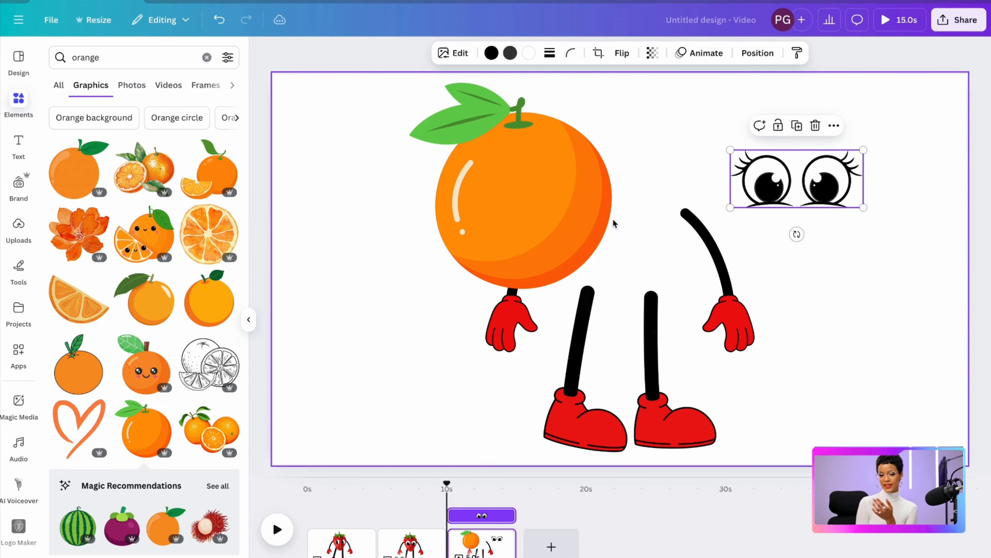
pyautogui.moveTo(613, 221); pyautogui.dragTo(642, 224)
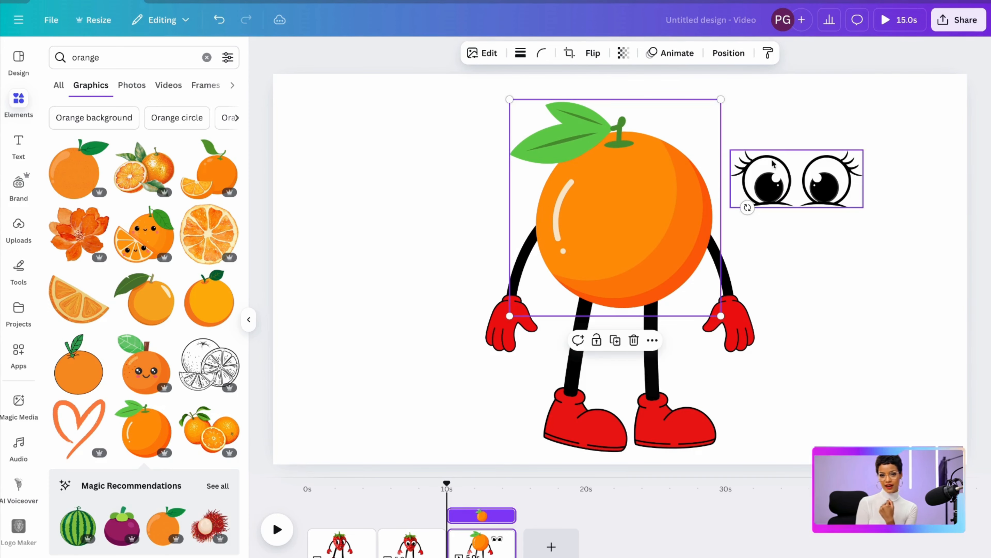
pyautogui.moveTo(808, 176); pyautogui.dragTo(647, 214)
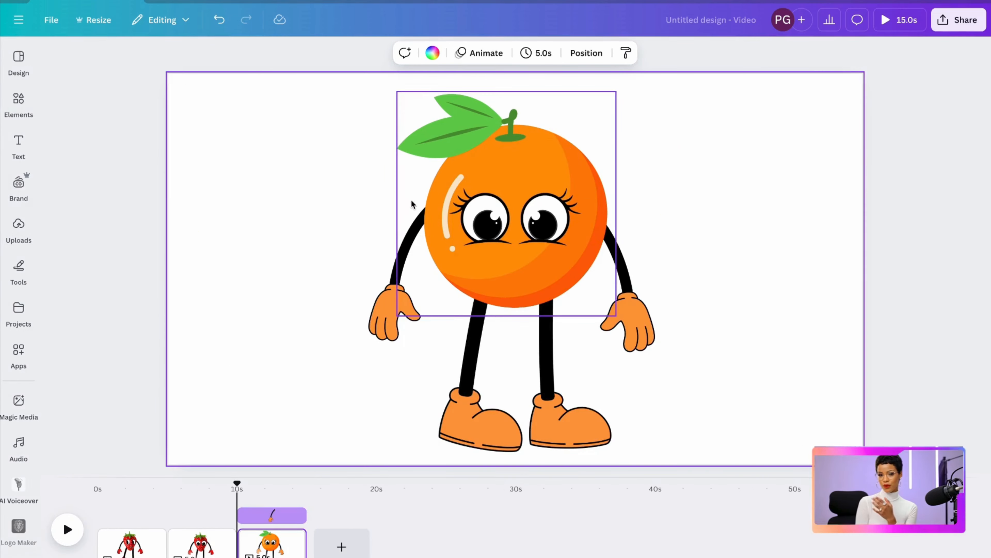
# Group the orange, eyes, arms and legs into one character
pyautogui.click(396, 194)
pyautogui.moveTo(396, 194); pyautogui.dragTo(646, 384)
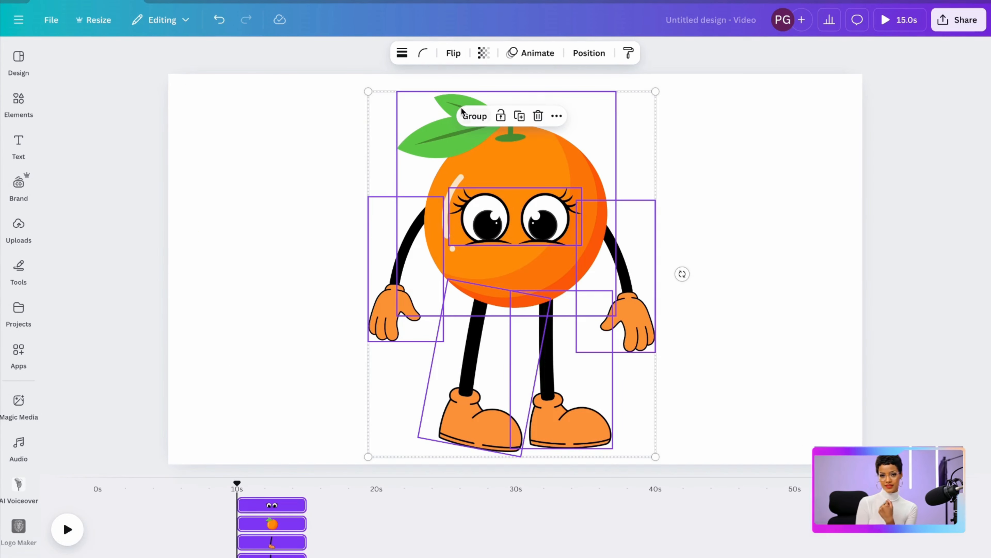
pyautogui.click(470, 117)
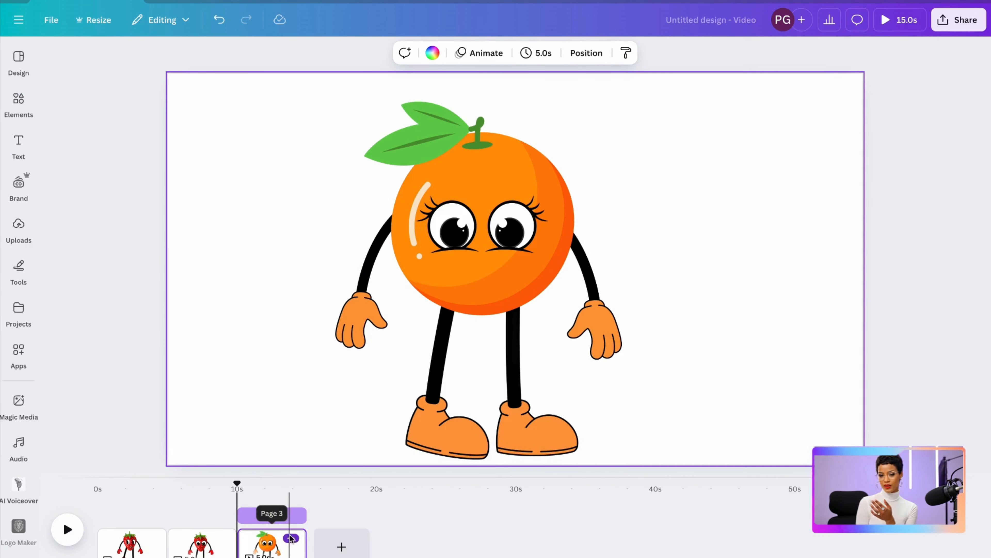
# Duplicate the third page and ungroup the orange character on the copy
pyautogui.click(291, 539)
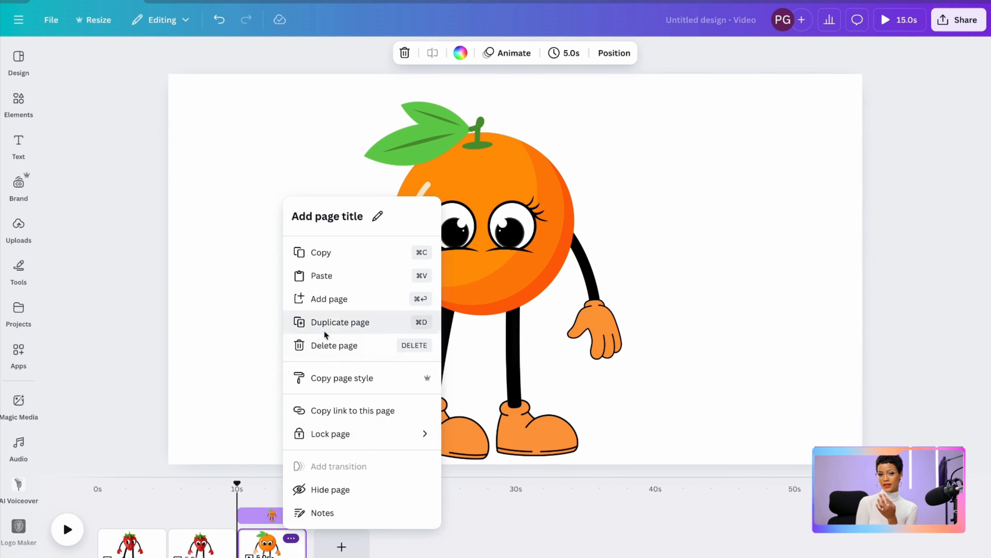
pyautogui.click(330, 322)
pyautogui.click(615, 200)
# Replace the orange's lashed eyes with the wide-eyed, open-mouthed smiling face from a "cartoon face" search, placed over the fruit
pyautogui.click(498, 226)
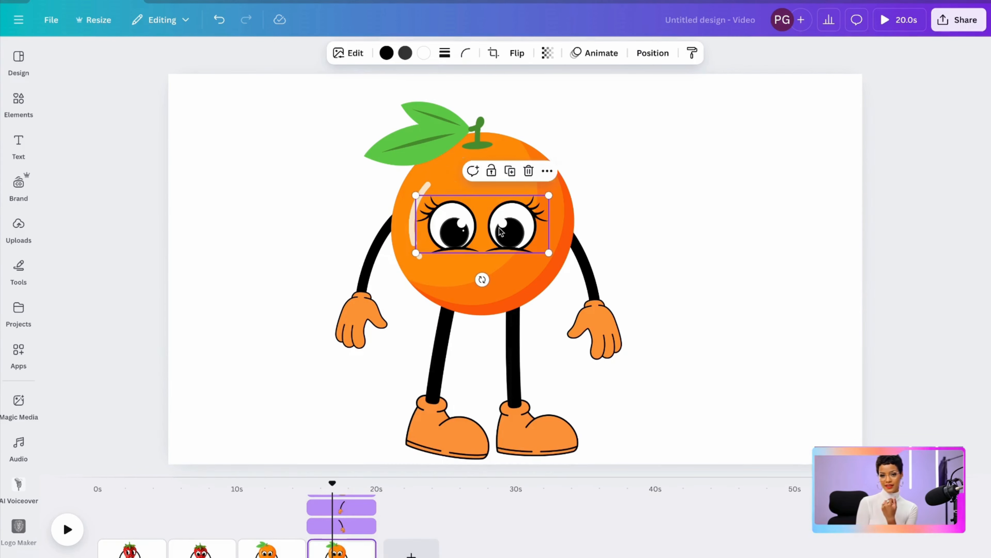
pyautogui.click(501, 171)
pyautogui.click(18, 104)
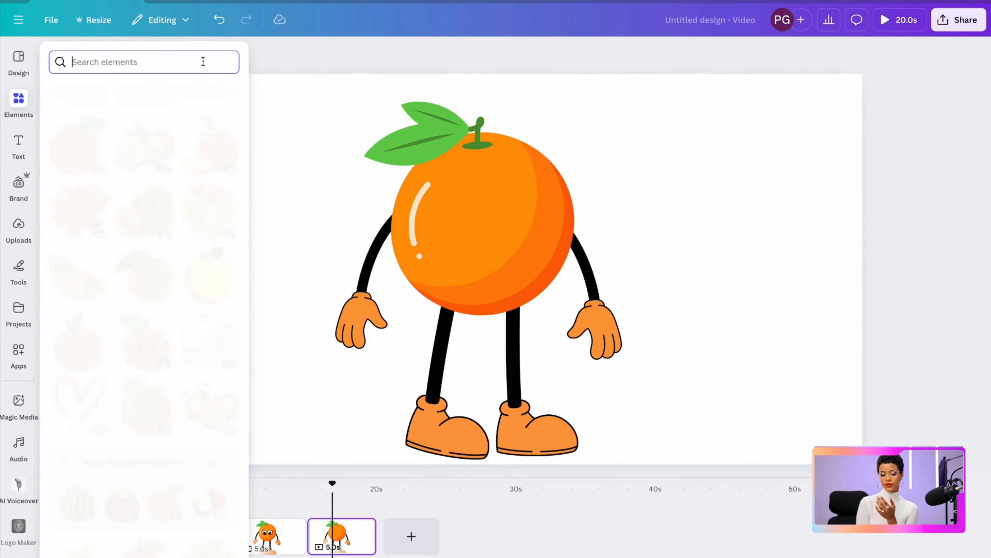
pyautogui.write('cartoon face')
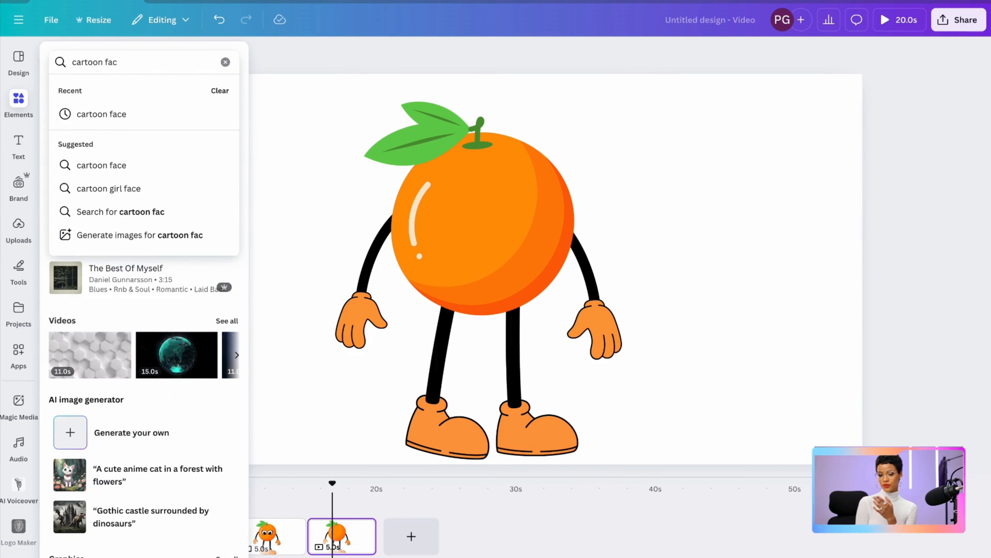
pyautogui.press('Return')
pyautogui.click(202, 303)
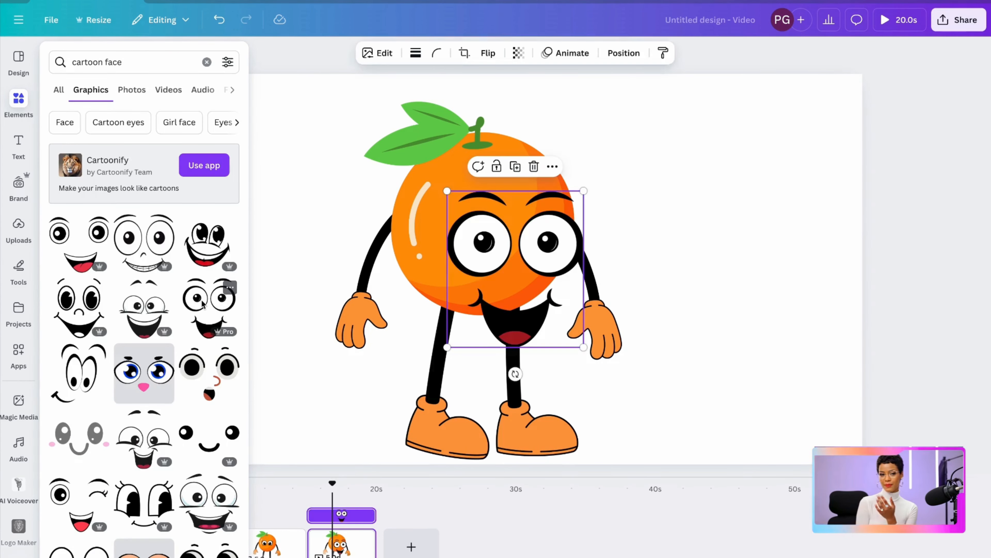
pyautogui.moveTo(446, 262); pyautogui.dragTo(418, 225)
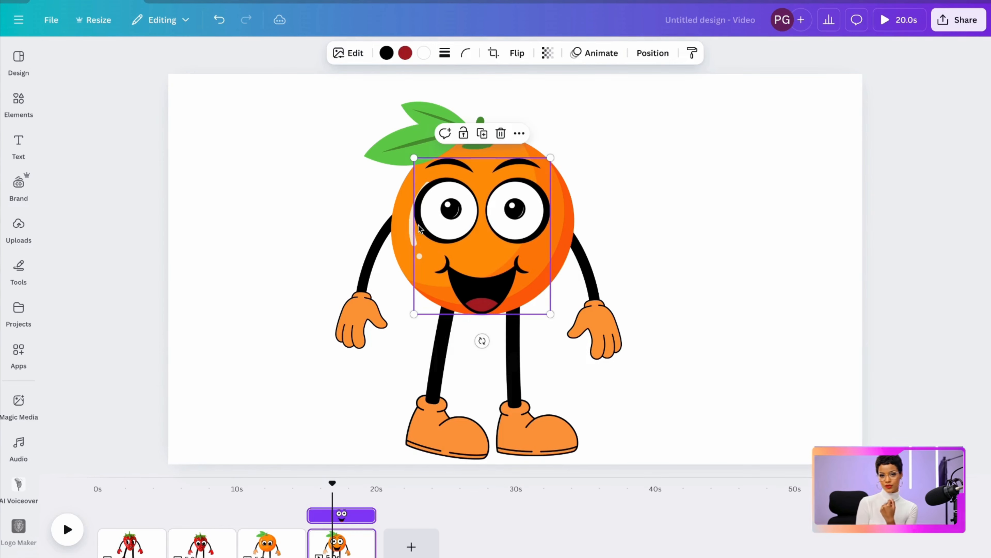
# Shrink the smiling face to fit inside the orange and group the whole character
pyautogui.click(659, 195)
pyautogui.click(476, 230)
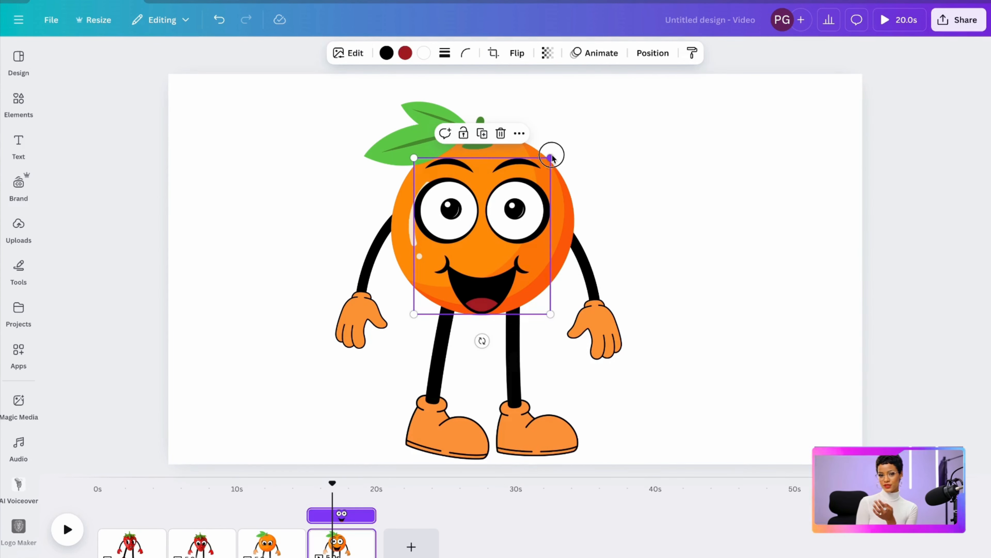
pyautogui.press('Delete')
pyautogui.moveTo(367, 167); pyautogui.dragTo(580, 370)
pyautogui.click(448, 117)
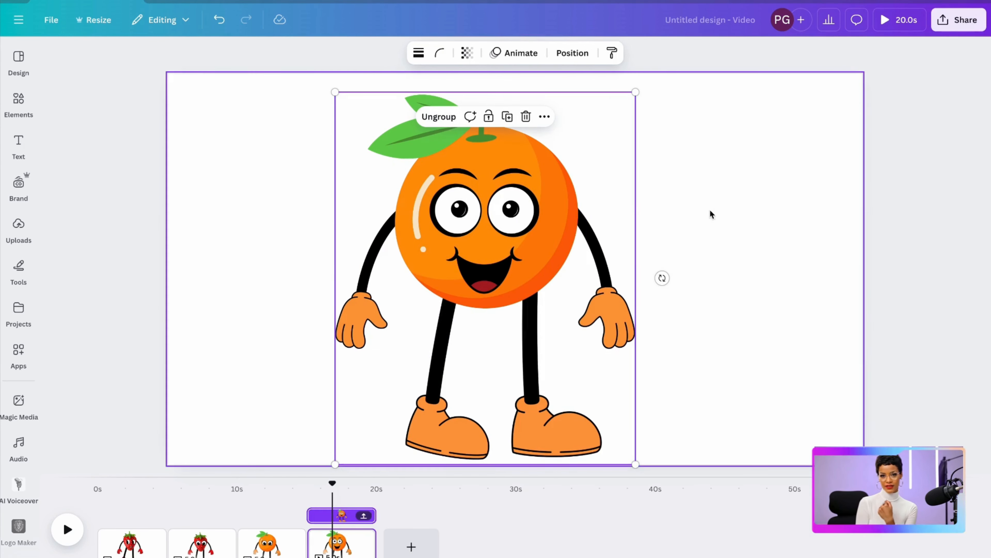
pyautogui.click(507, 258)
pyautogui.click(697, 195)
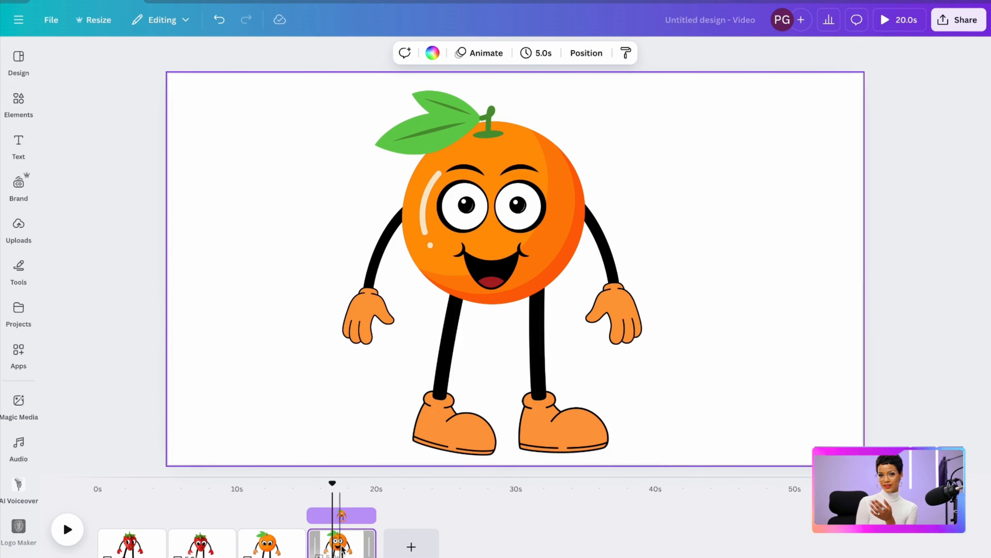
# On a duplicate of the smiling orange page, move the face off to the side and delete the orange body
pyautogui.click(361, 539)
pyautogui.click(398, 299)
pyautogui.click(491, 216)
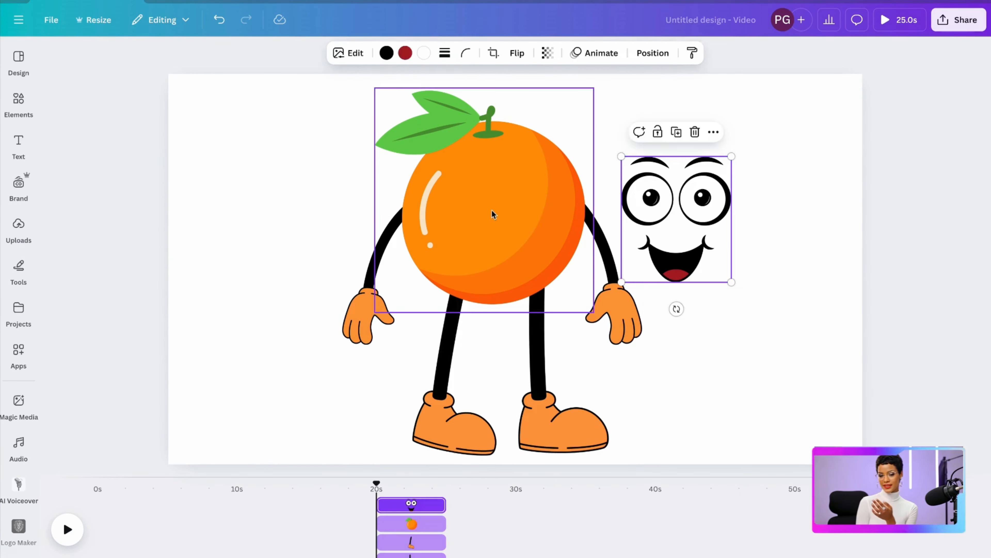
pyautogui.click(503, 336)
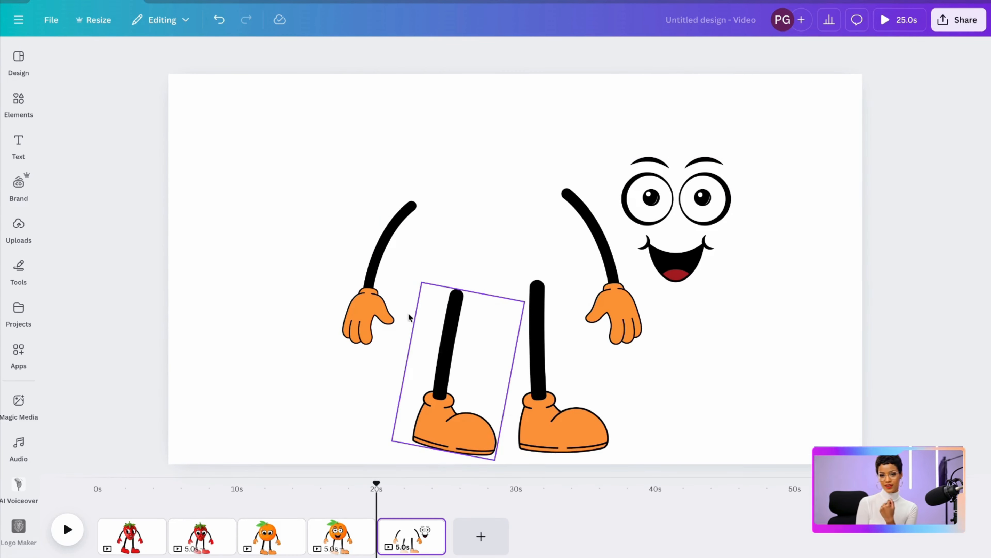
# Add the green apple from an "apple" graphics search and size it as the body over the arms and legs
pyautogui.click(16, 100)
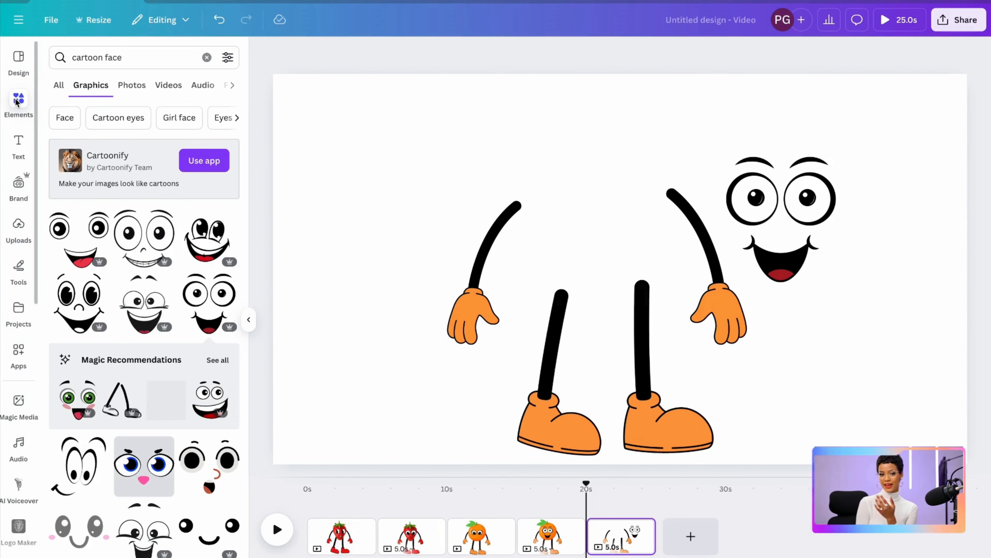
pyautogui.click(207, 57)
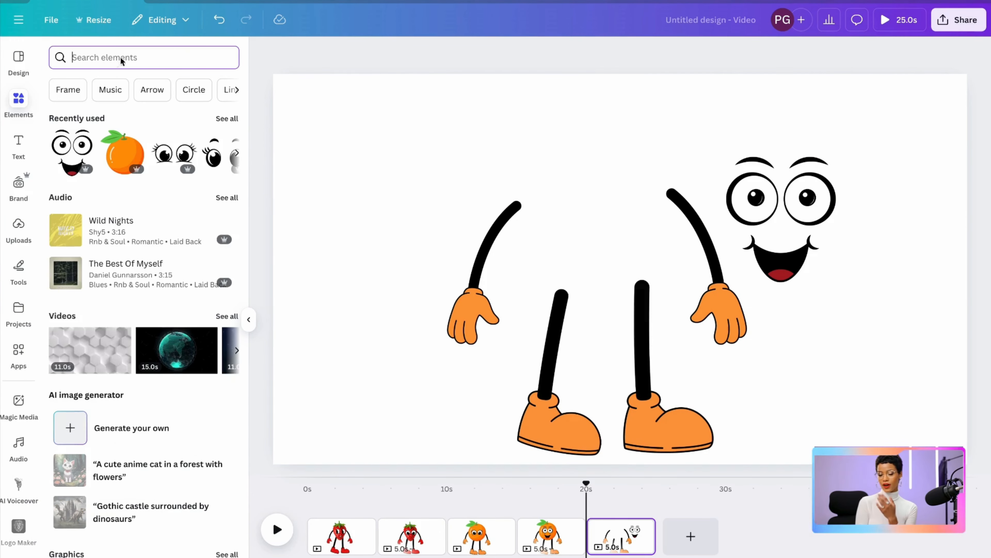
pyautogui.write('apple')
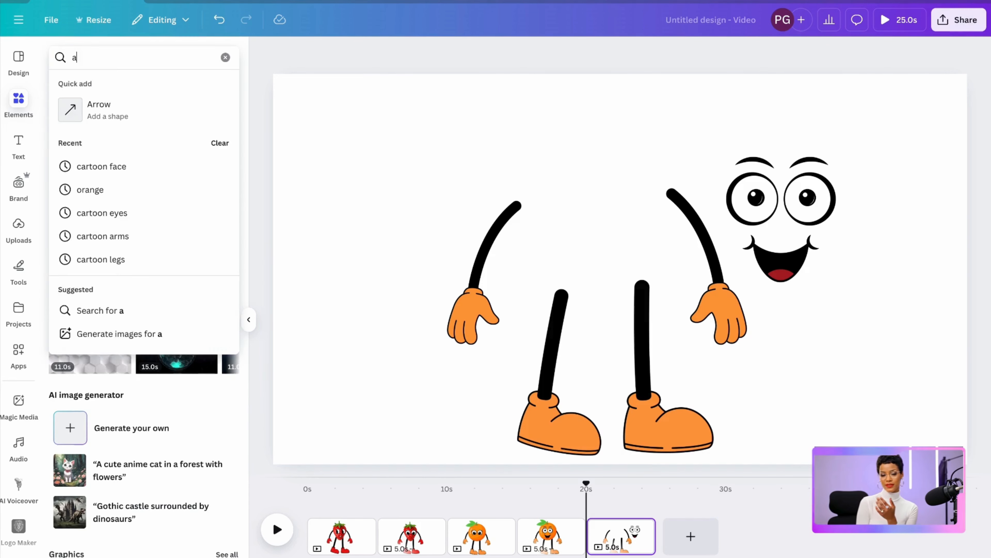
pyautogui.press('Return')
pyautogui.scroll(-5, 136, 407)
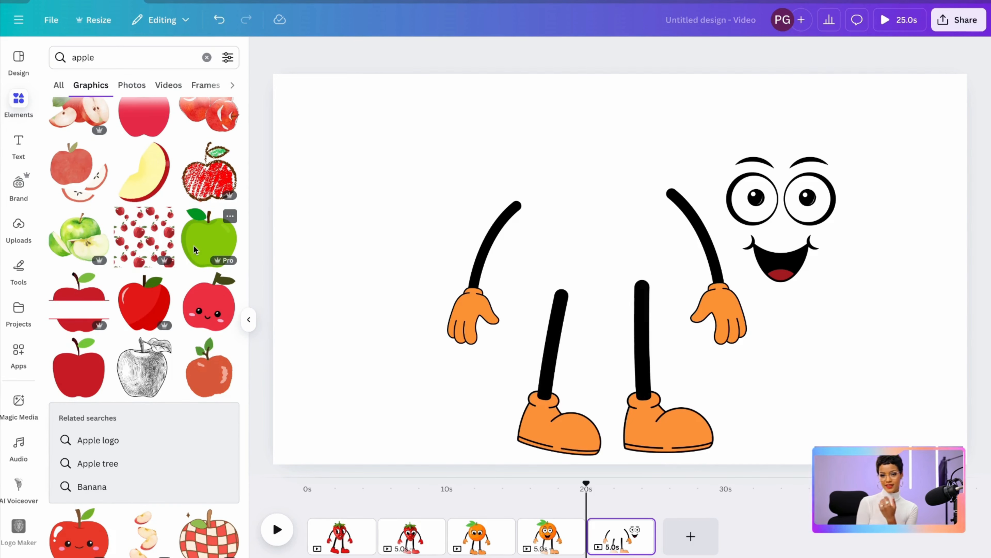
pyautogui.moveTo(216, 221); pyautogui.dragTo(505, 171)
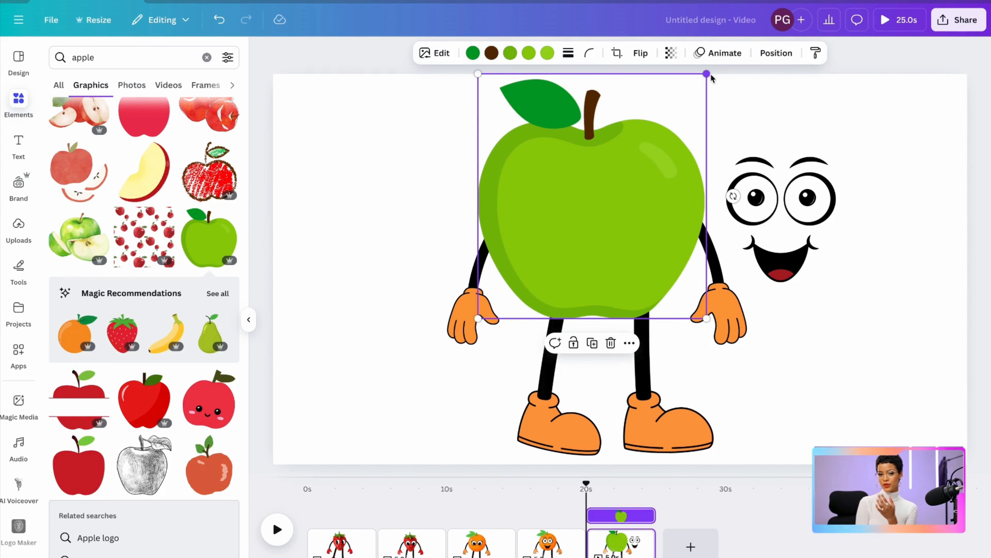
pyautogui.moveTo(707, 72); pyautogui.dragTo(675, 105)
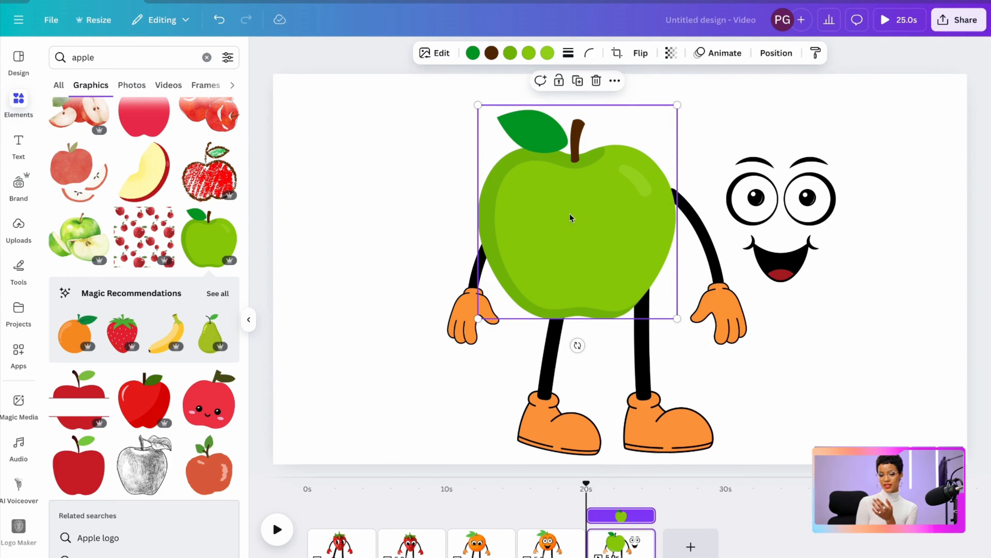
pyautogui.moveTo(571, 217); pyautogui.dragTo(597, 203)
# Move the smiling face onto the green apple and bring it in front of the fruit
pyautogui.moveTo(798, 197); pyautogui.dragTo(708, 198)
pyautogui.click(730, 132)
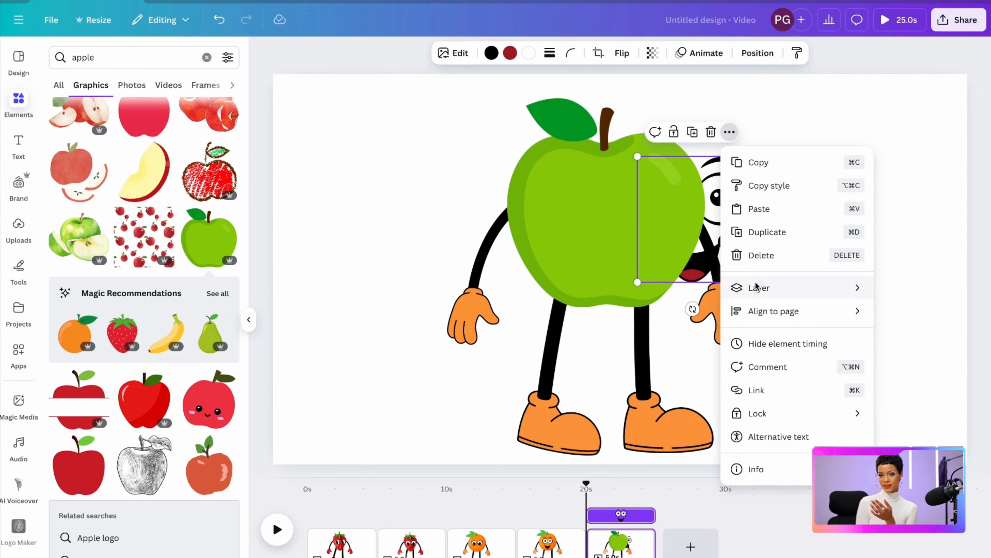
pyautogui.moveTo(750, 287)
pyautogui.click(637, 288)
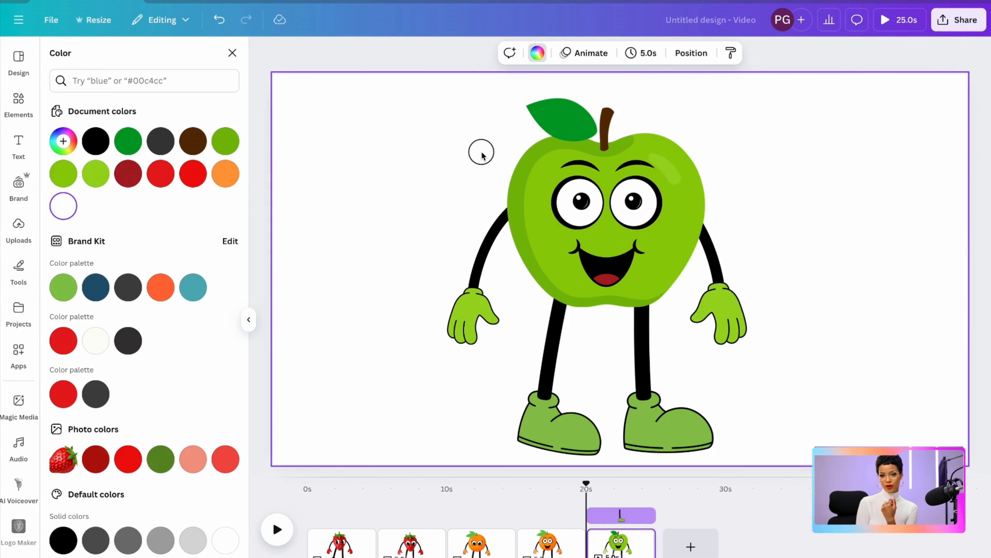
# Group the green apple, face, arms and legs into one character
pyautogui.moveTo(480, 151); pyautogui.dragTo(710, 363)
pyautogui.click(560, 118)
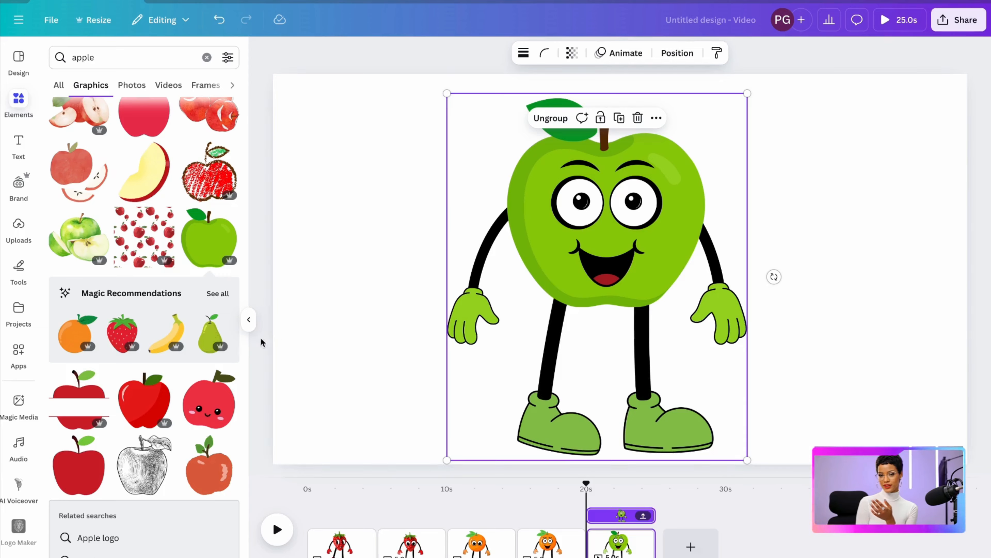
pyautogui.click(249, 320)
# Duplicate the fifth page and ungroup the green apple character on the copy
pyautogui.click(433, 539)
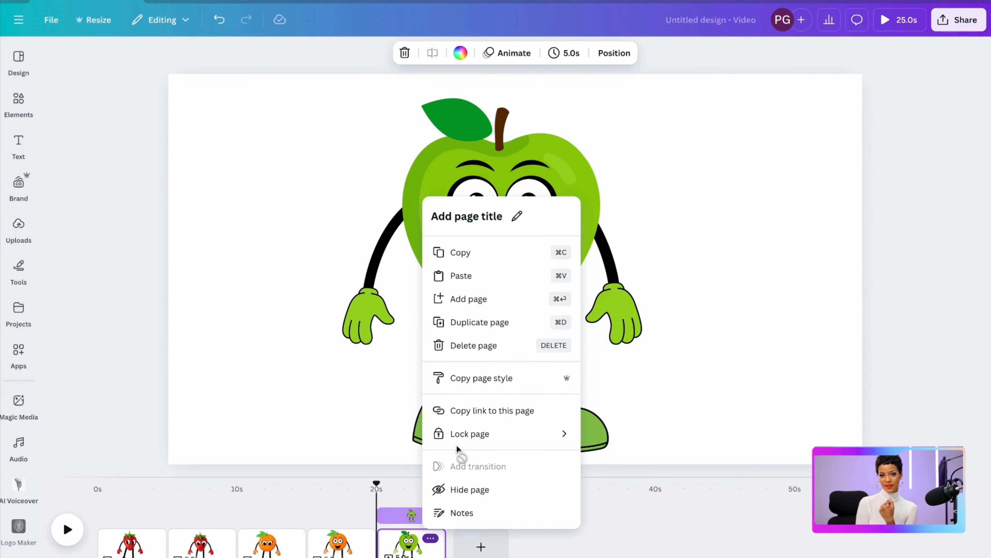
pyautogui.click(475, 323)
pyautogui.click(536, 324)
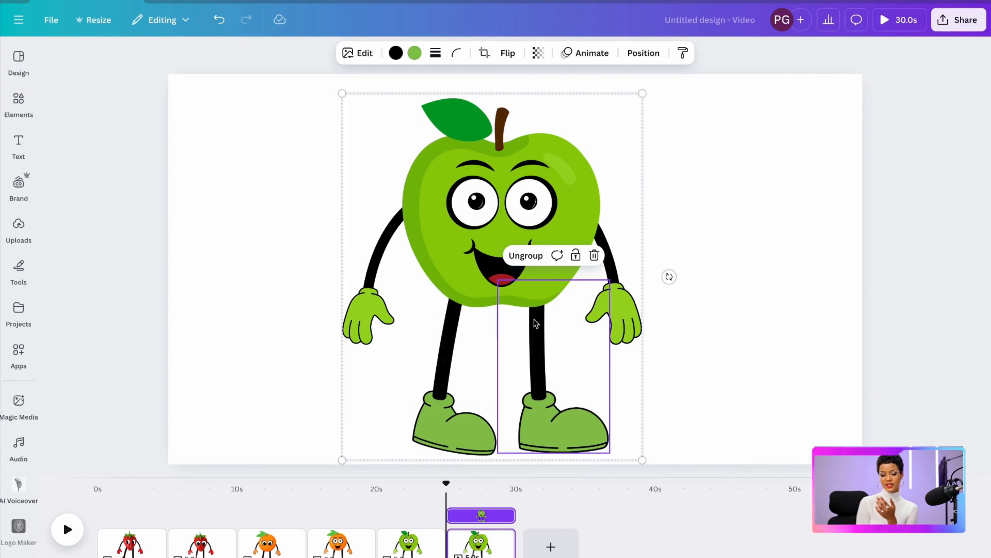
pyautogui.click(525, 256)
pyautogui.click(761, 212)
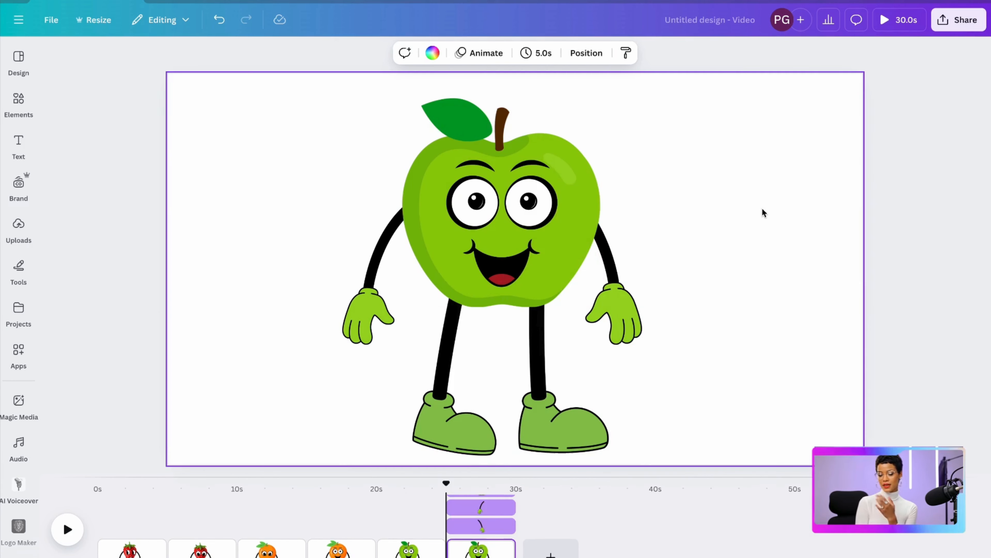
# Delete the smiling face from the ungrouped green apple character
pyautogui.click(515, 211)
pyautogui.click(521, 135)
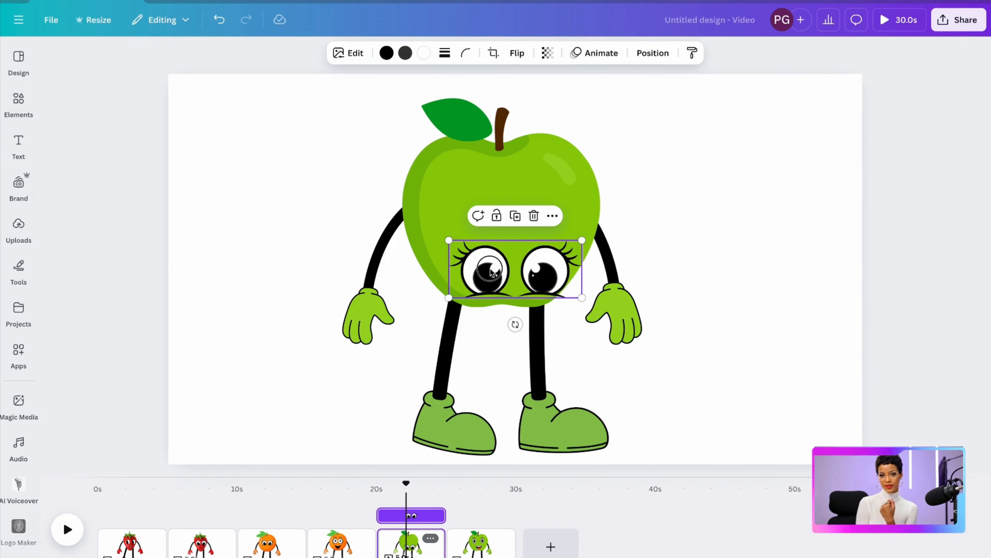
# Move the eyes with lashes up onto the green apple's face, enlarge them to nearly the fruit's width and centre them
pyautogui.moveTo(491, 270); pyautogui.dragTo(485, 225)
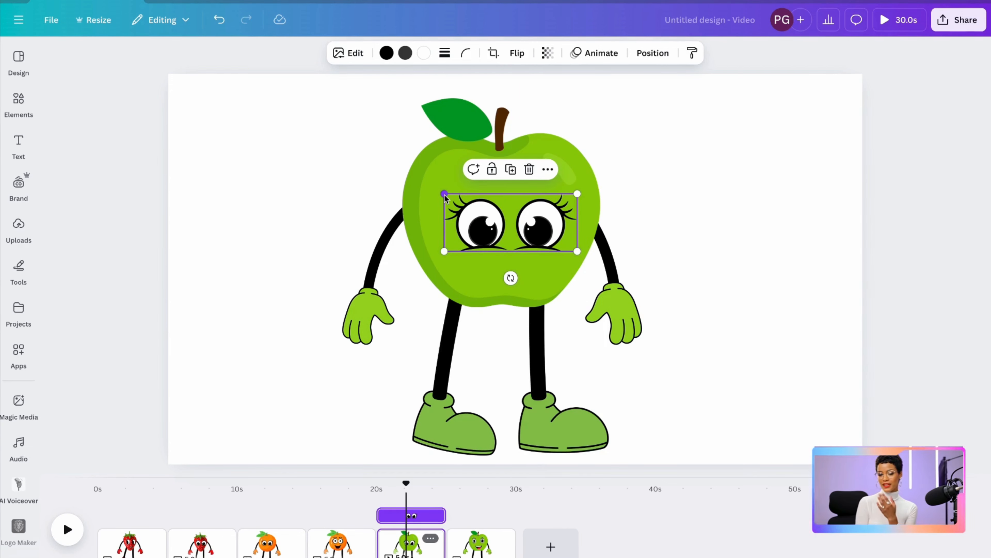
pyautogui.moveTo(445, 194); pyautogui.dragTo(410, 179)
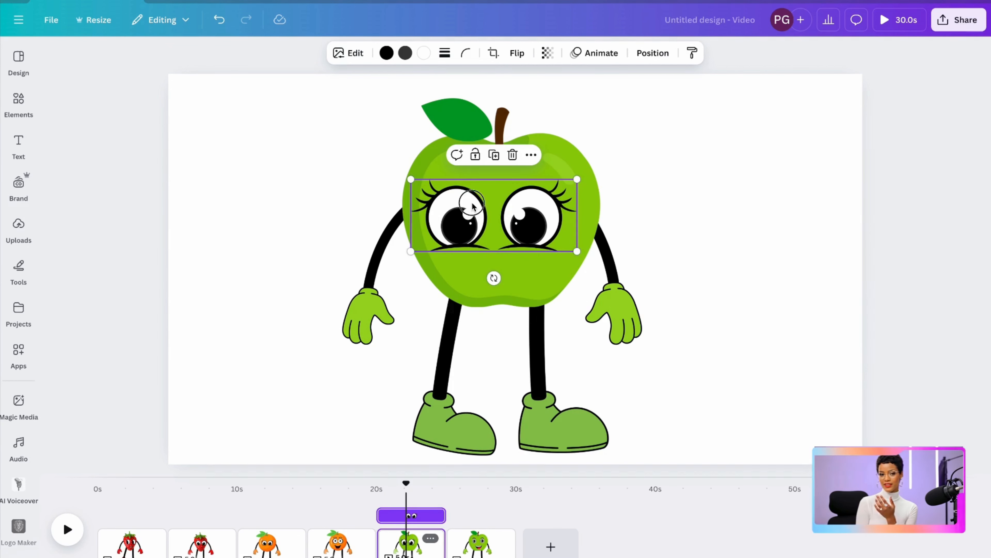
pyautogui.moveTo(472, 206); pyautogui.dragTo(483, 199)
pyautogui.click(470, 318)
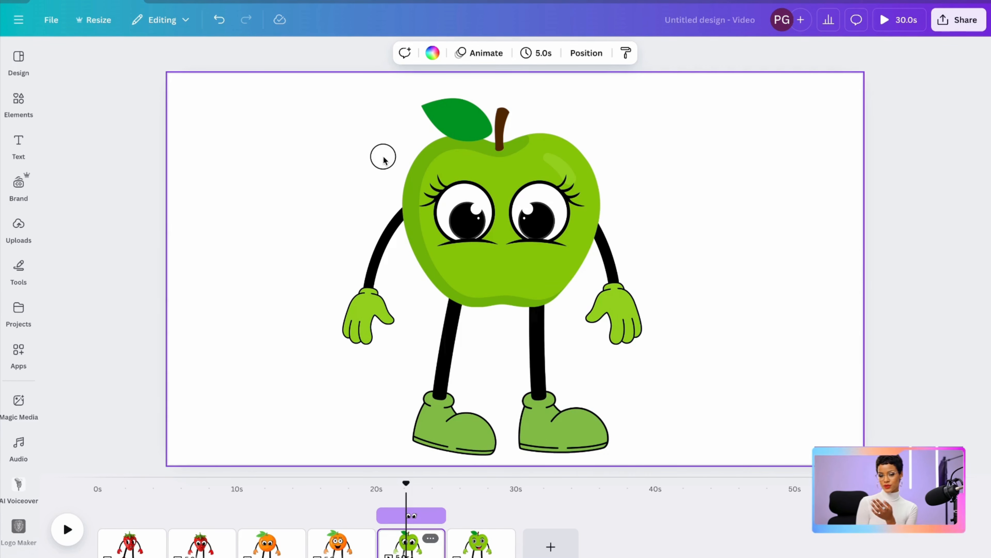
# Group the green apple, lashed eyes, arms and legs into one character
pyautogui.moveTo(383, 159); pyautogui.dragTo(645, 411)
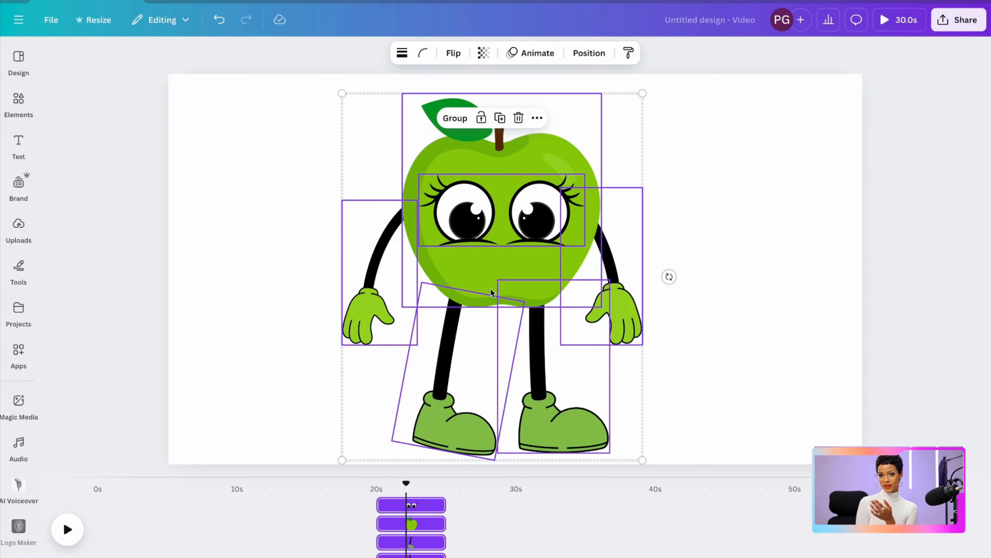
pyautogui.click(454, 118)
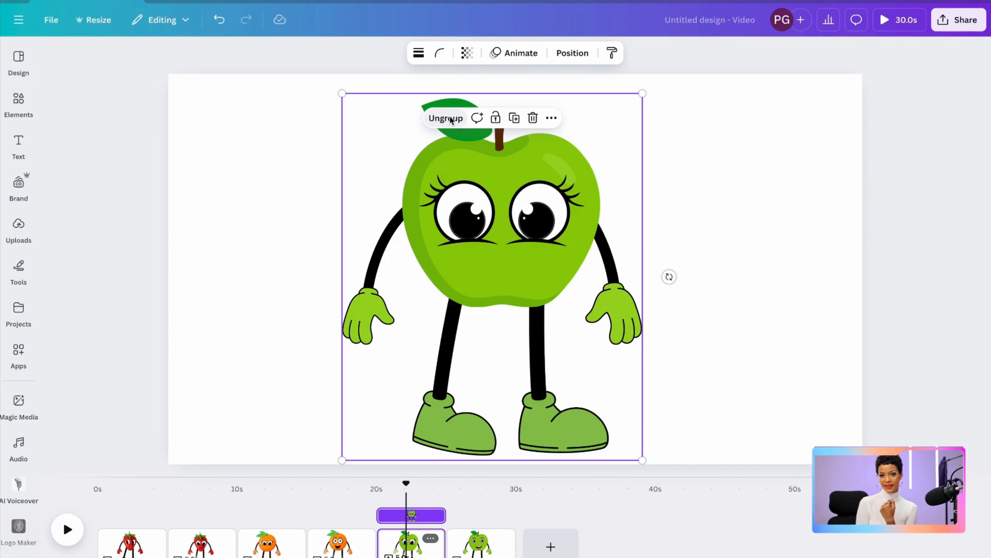
pyautogui.click(746, 241)
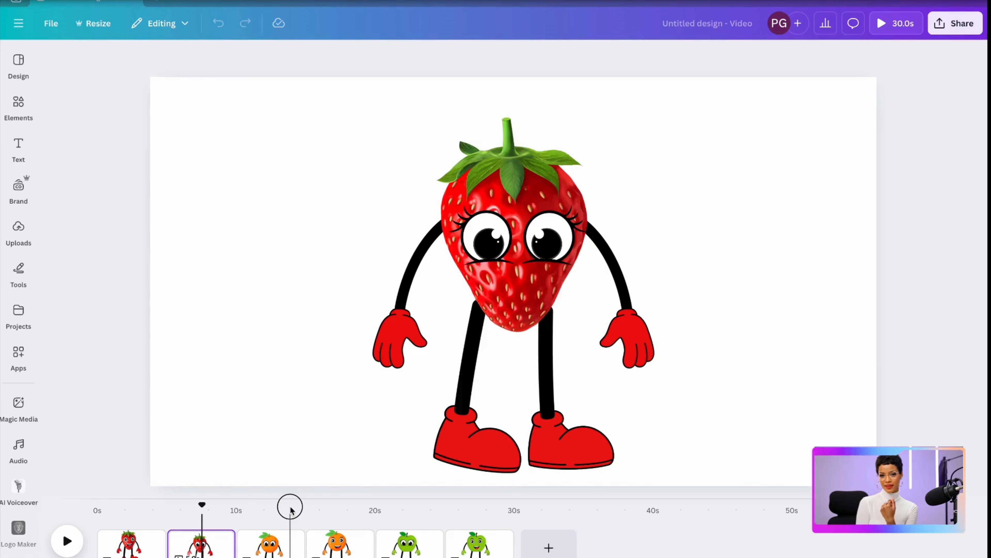
# Move the playhead to the third page to view the orange character with the lashed eyes
pyautogui.click(294, 508)
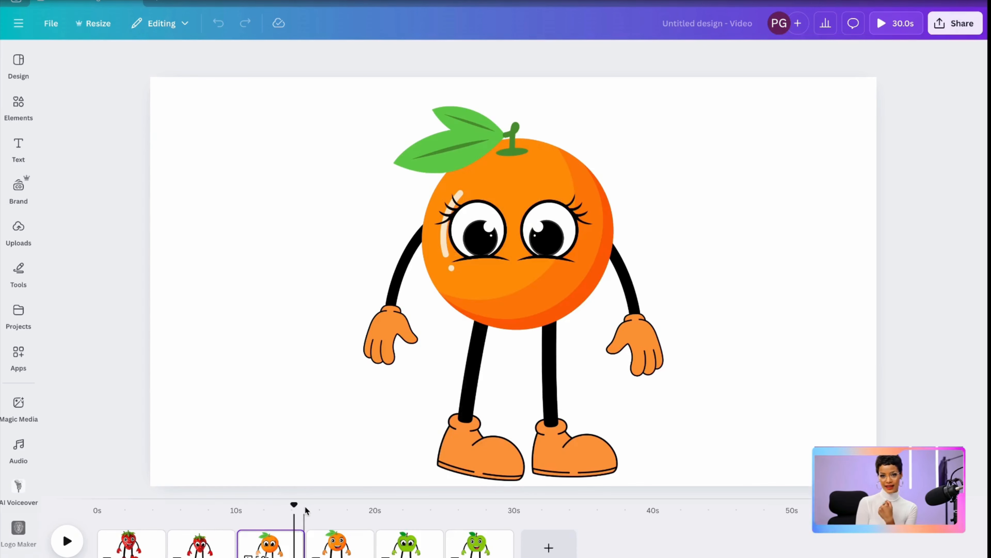
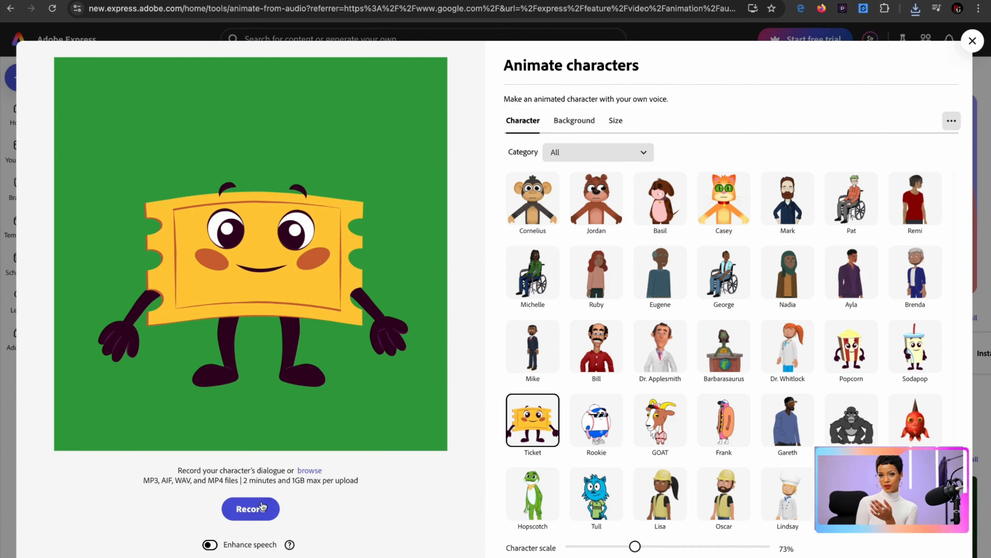
# Upload intro.mp3 as the dialogue for the Ticket character on the green background
pyautogui.click(309, 471)
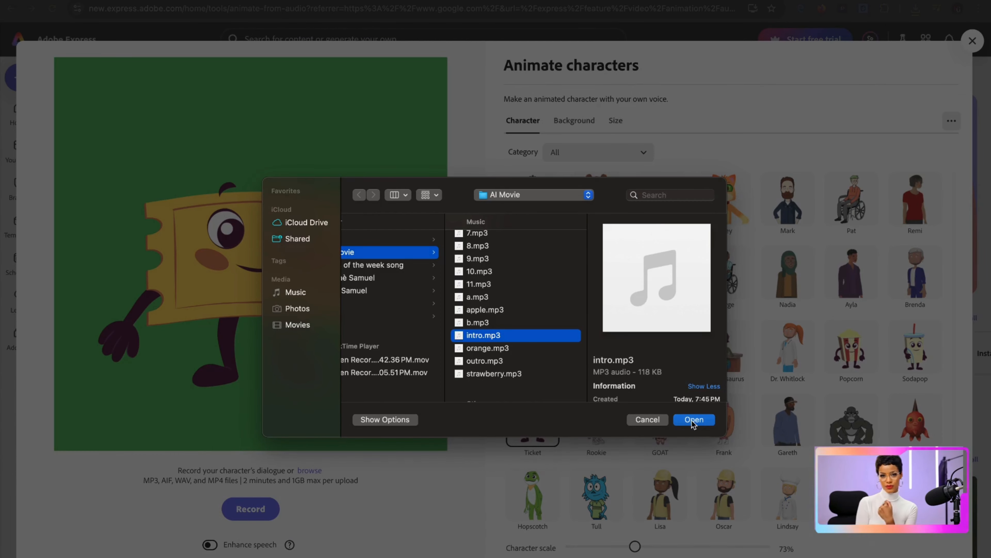
pyautogui.click(691, 420)
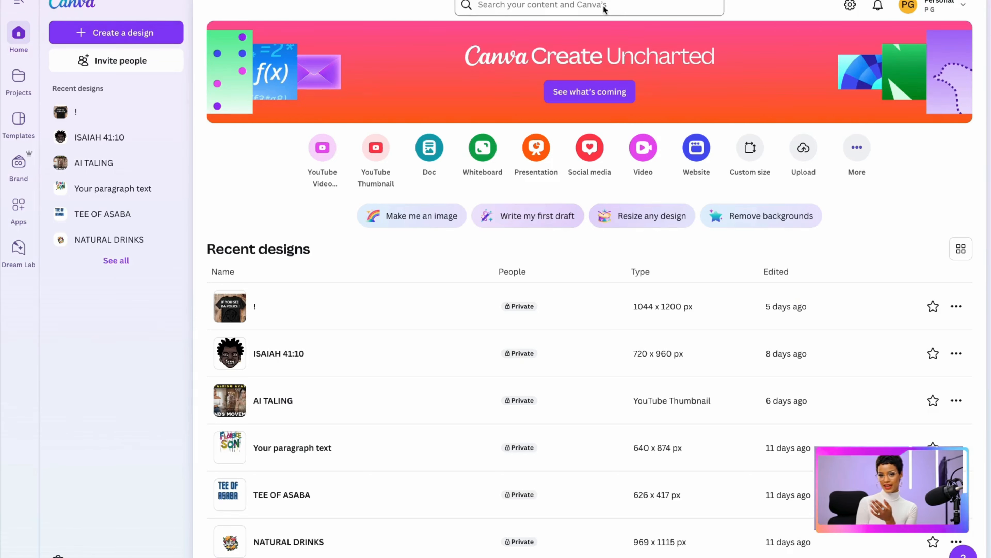
# Switch to Canva and create a blank landscape video design
pyautogui.click(108, 34)
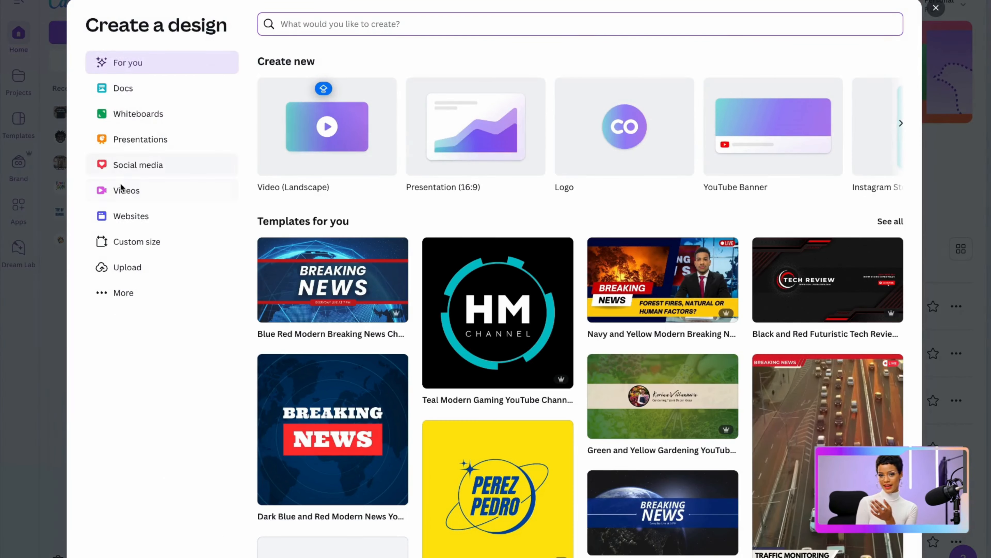
pyautogui.click(126, 191)
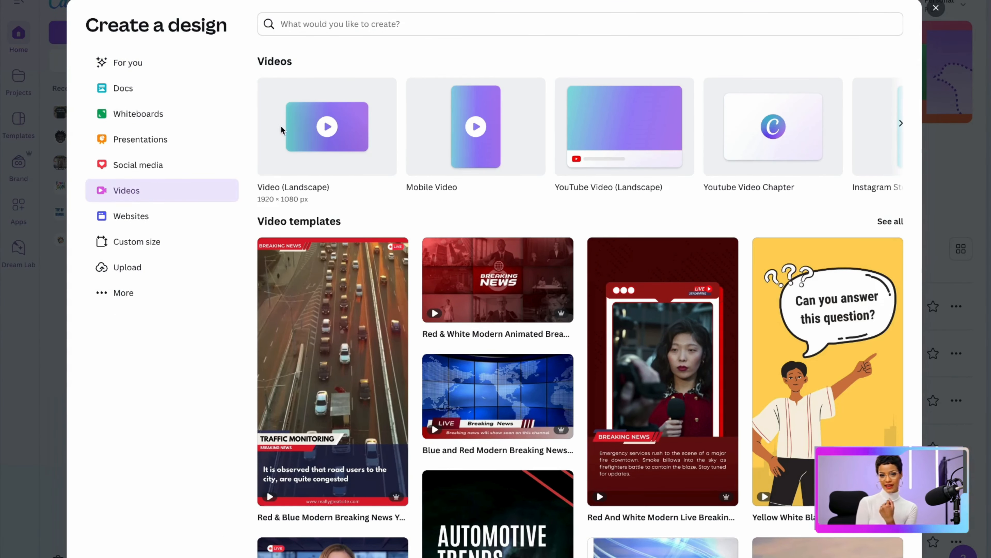
pyautogui.click(318, 118)
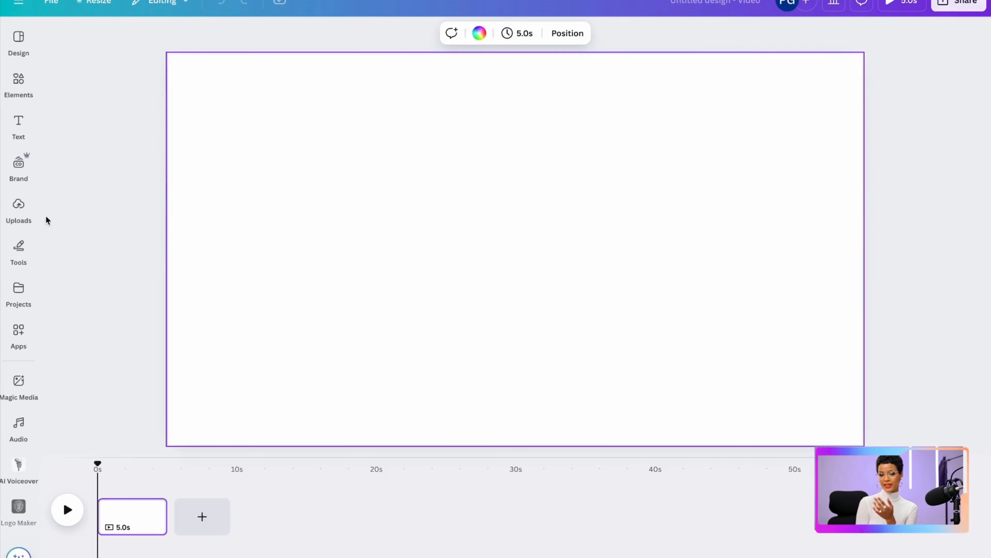
pyautogui.click(24, 207)
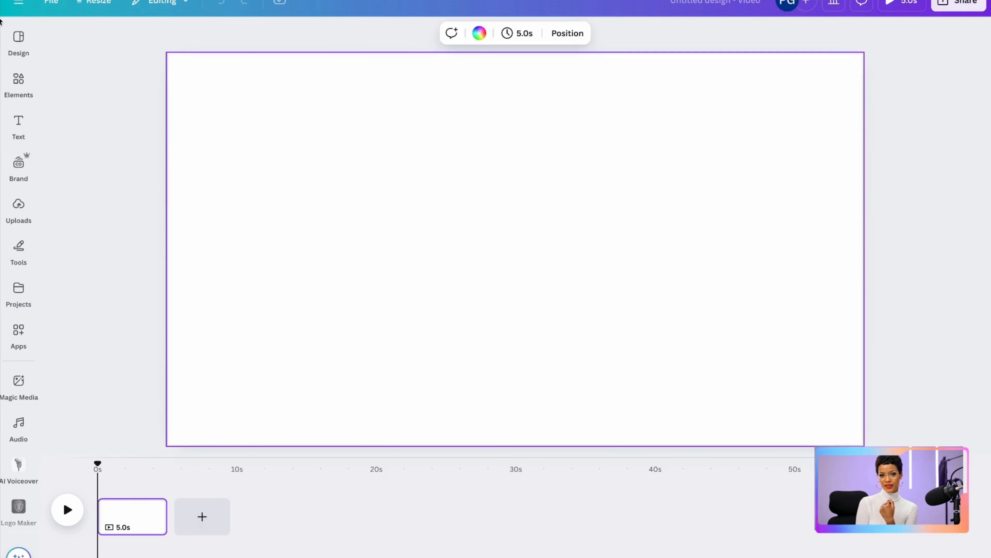
# Search the graphics for "cartoon garden background" and set the garden image with the picket fence as the page background
pyautogui.click(17, 84)
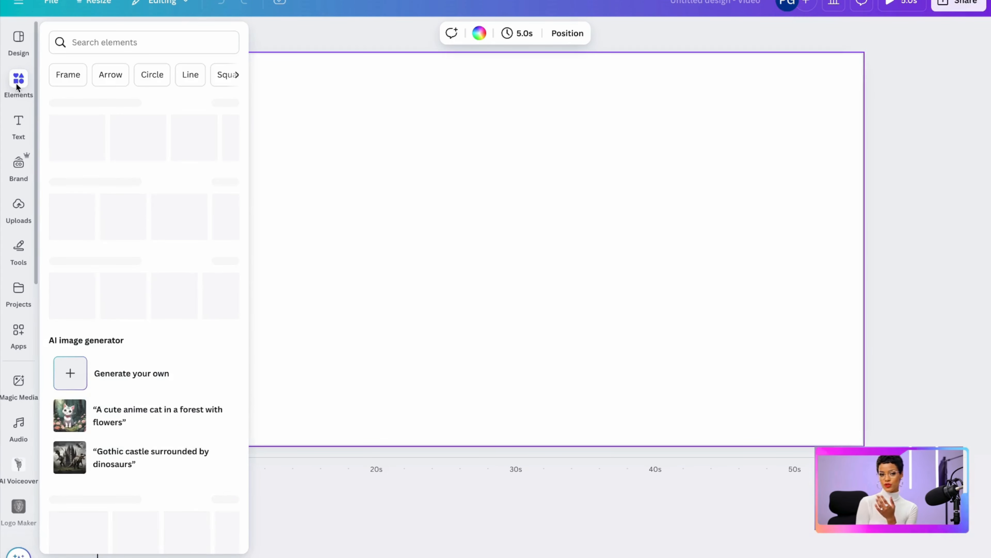
pyautogui.click(86, 43)
pyautogui.write('cart')
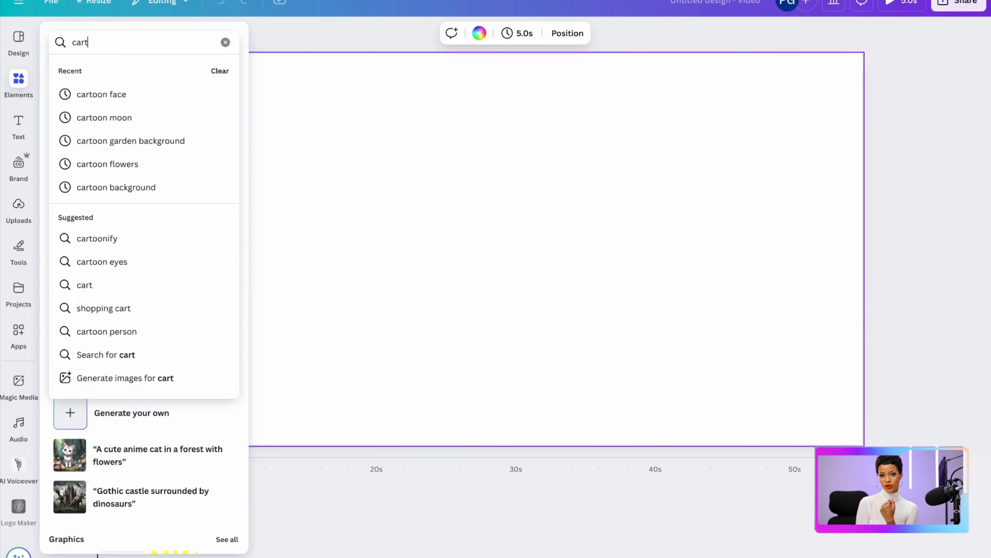
pyautogui.click(117, 140)
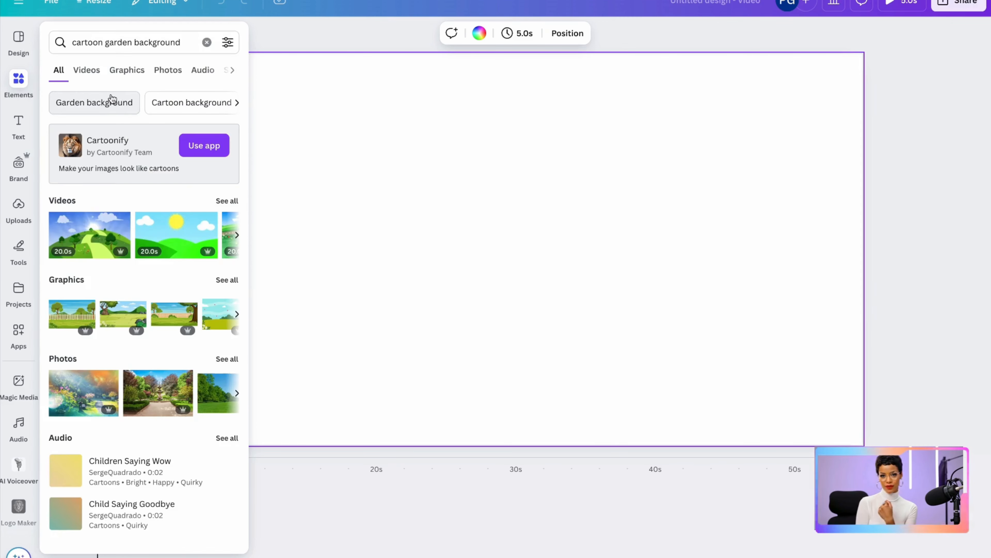
pyautogui.click(118, 74)
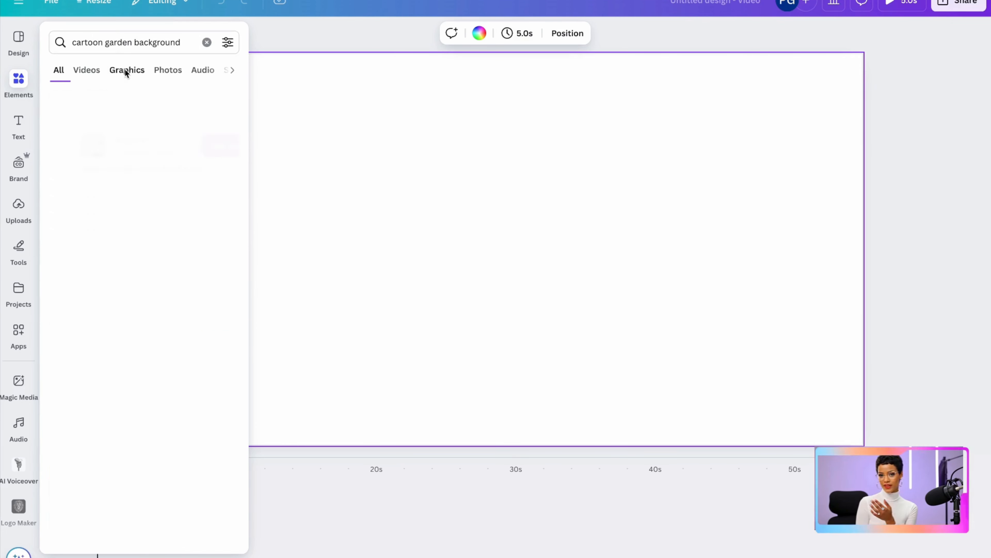
pyautogui.scroll(-3, 204, 295)
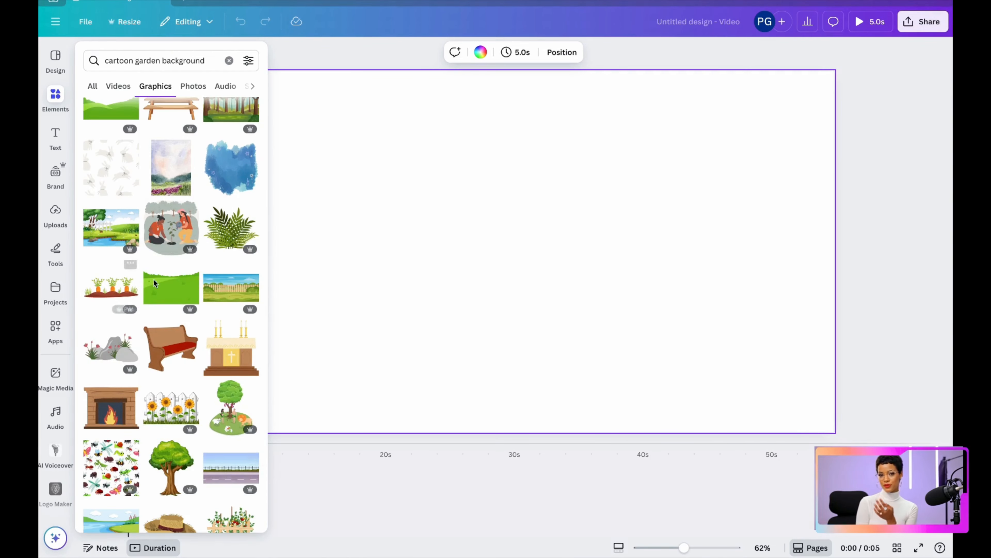
pyautogui.click(222, 289)
pyautogui.rightClick(593, 319)
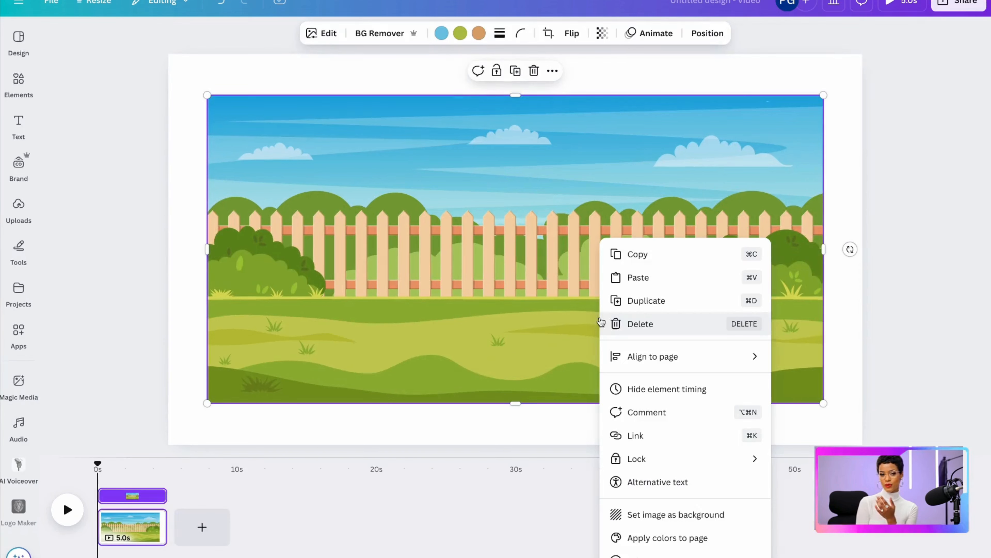
pyautogui.click(651, 514)
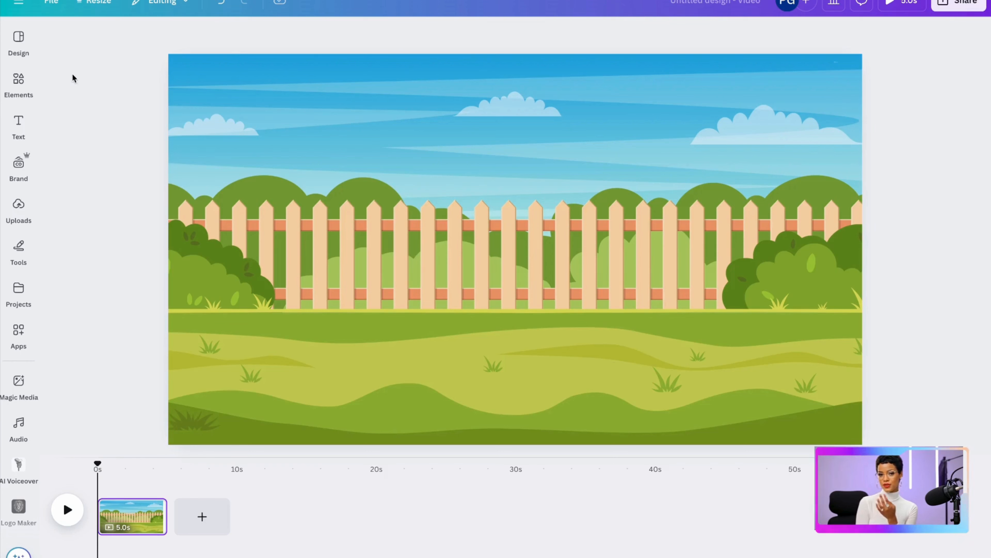
# Search the graphics for "trees", add the leaning dark green tree and place it partly beyond the garden's left edge
pyautogui.click(21, 85)
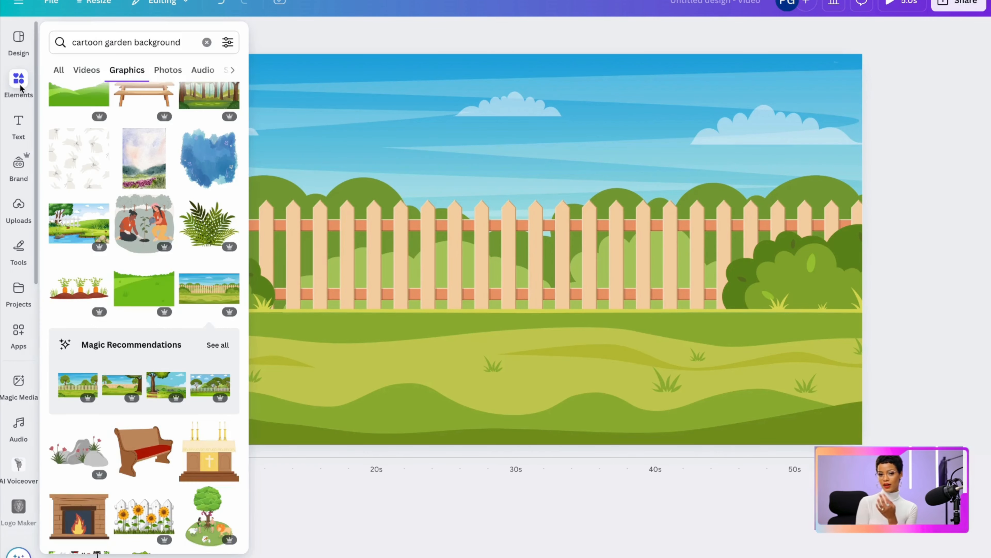
pyautogui.click(175, 43)
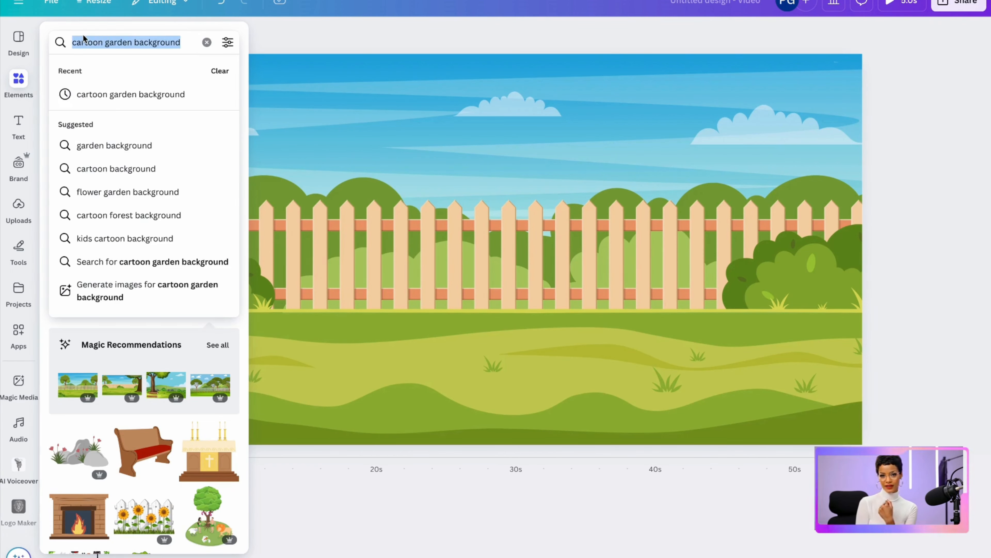
pyautogui.write('trees')
pyautogui.press('Return')
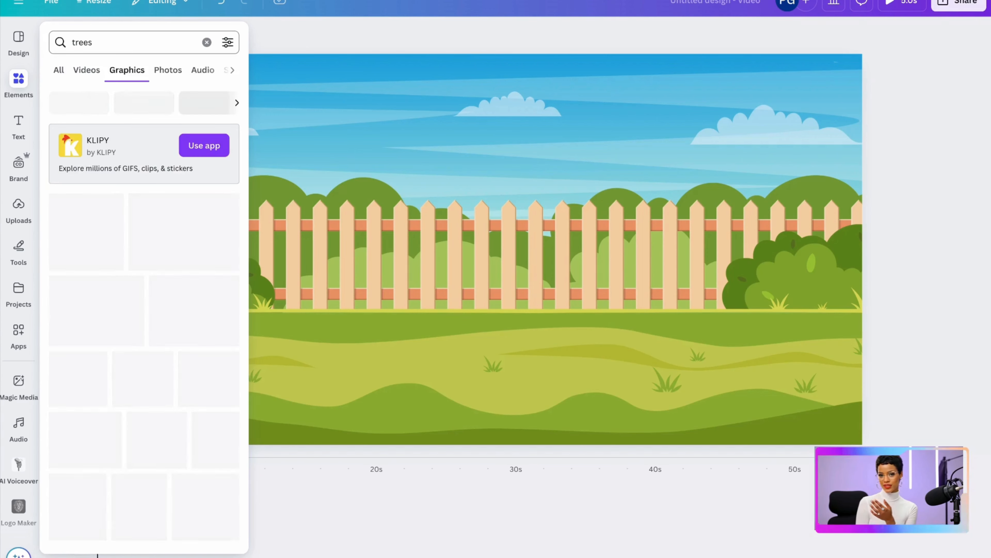
pyautogui.scroll(-2, 151, 385)
pyautogui.click(142, 396)
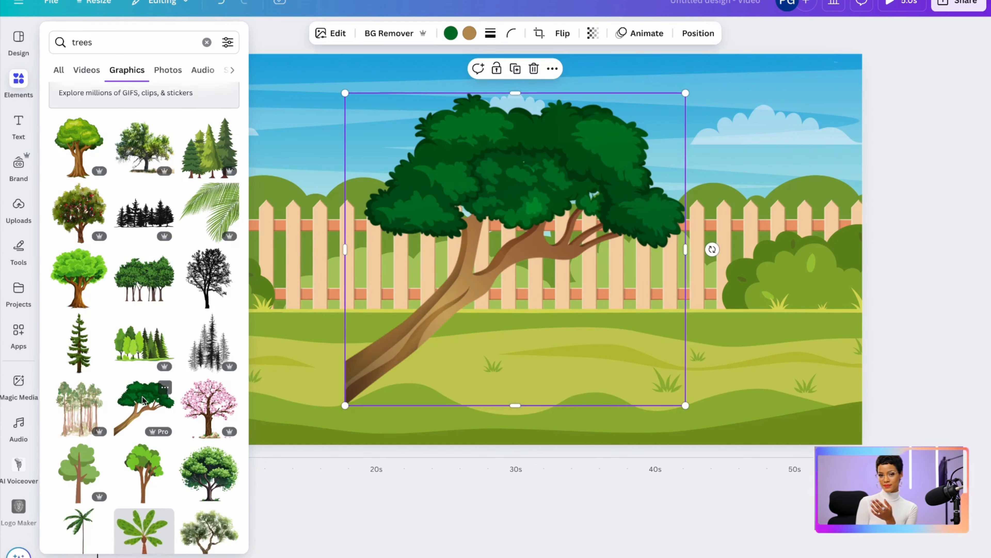
pyautogui.moveTo(485, 275); pyautogui.dragTo(225, 230)
# Add a second leaning tree, flip it horizontally and place it at the garden's right edge to mirror the first
pyautogui.click(19, 84)
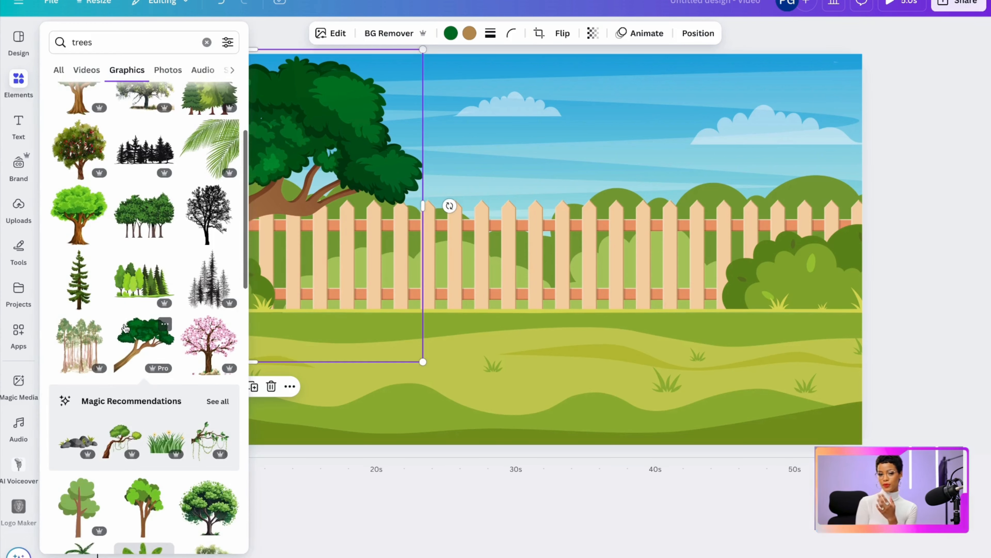
pyautogui.click(143, 338)
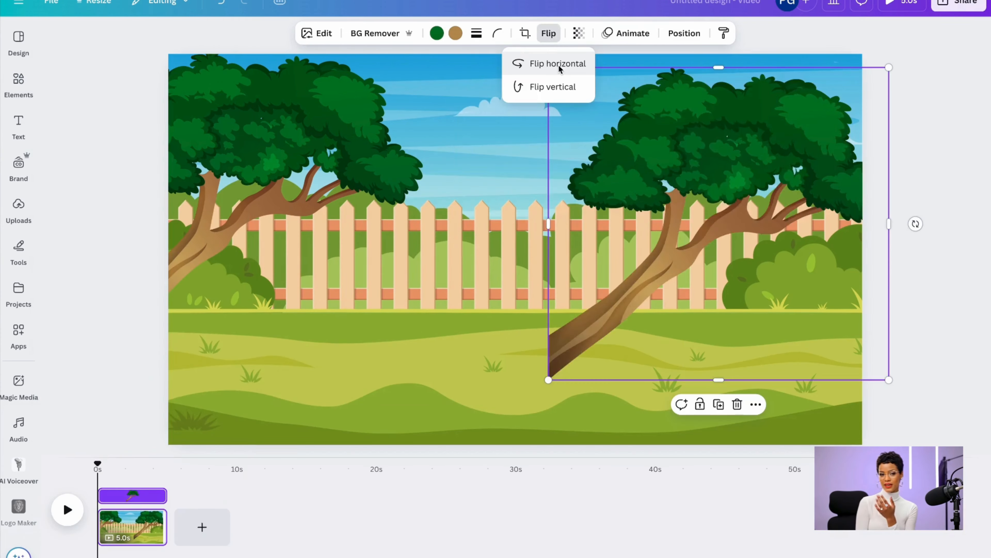
pyautogui.click(559, 65)
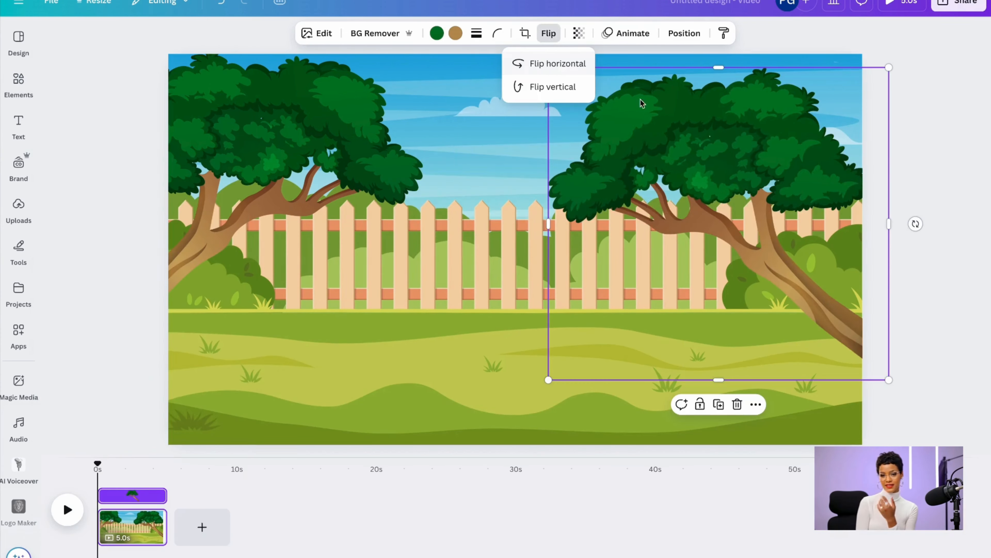
pyautogui.moveTo(697, 160); pyautogui.dragTo(738, 125)
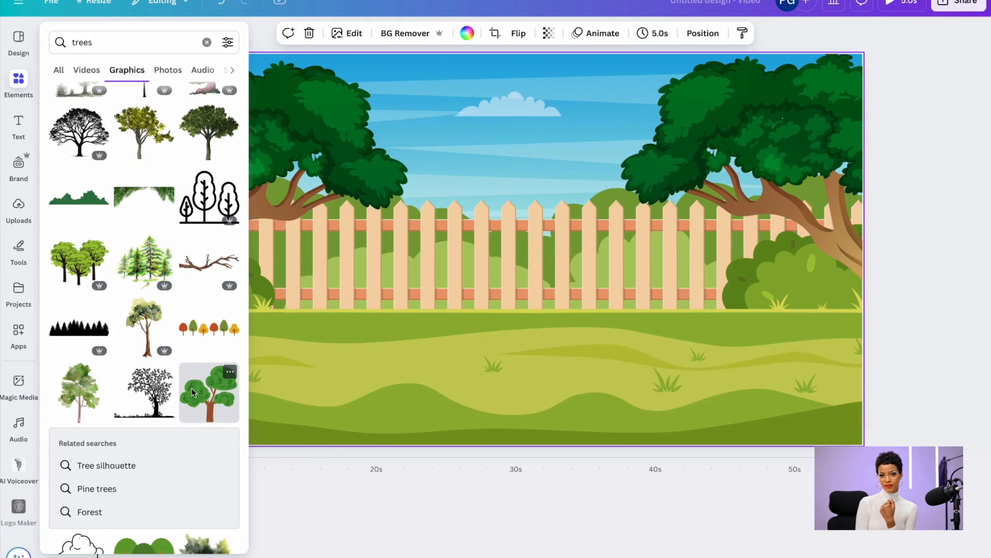
# Add the small tree with three green crowns, shrink it and stand it by the fence under the left leaning tree
pyautogui.click(210, 391)
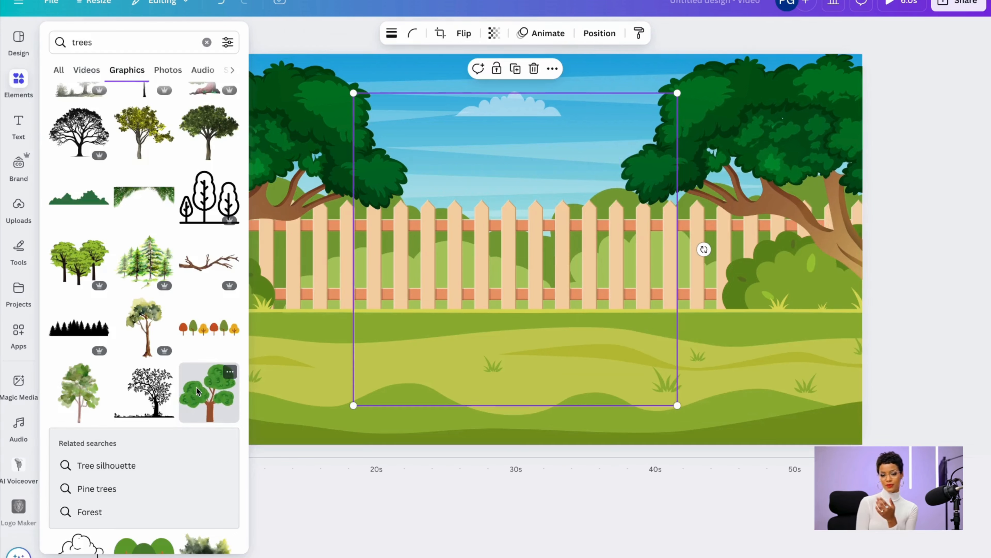
pyautogui.moveTo(677, 93); pyautogui.dragTo(541, 222)
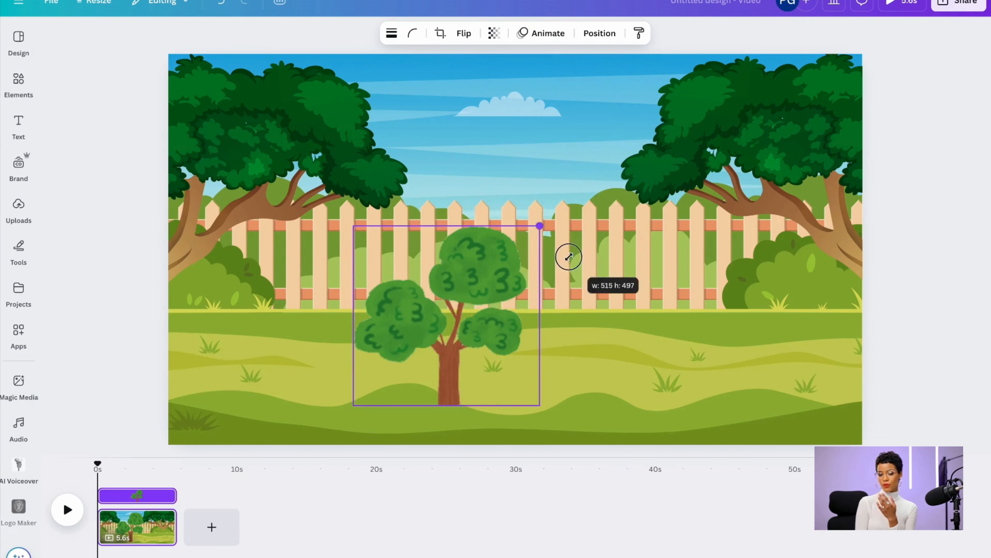
pyautogui.moveTo(454, 316); pyautogui.dragTo(250, 305)
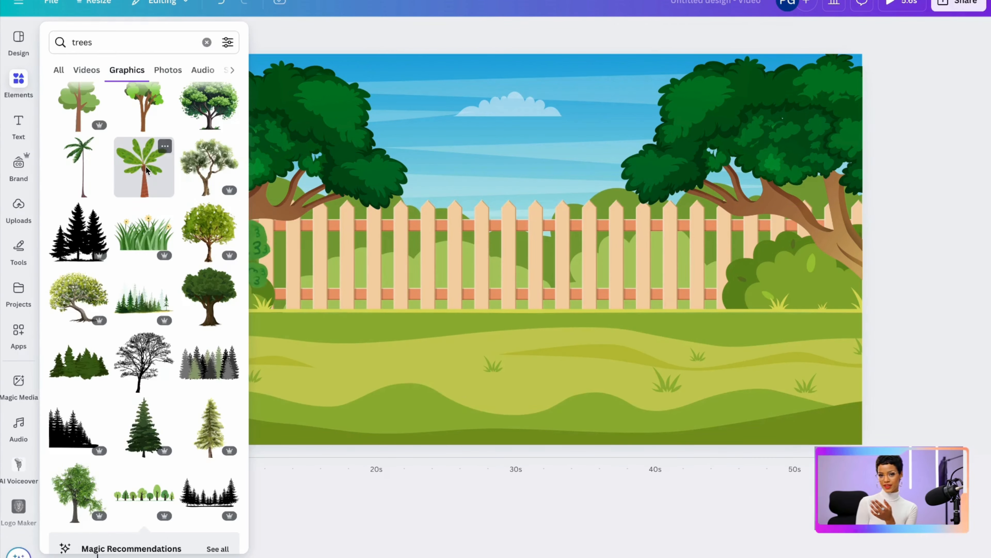
# Add the palm tree graphic, shrink it and stand it in front of the middle of the fence
pyautogui.click(142, 164)
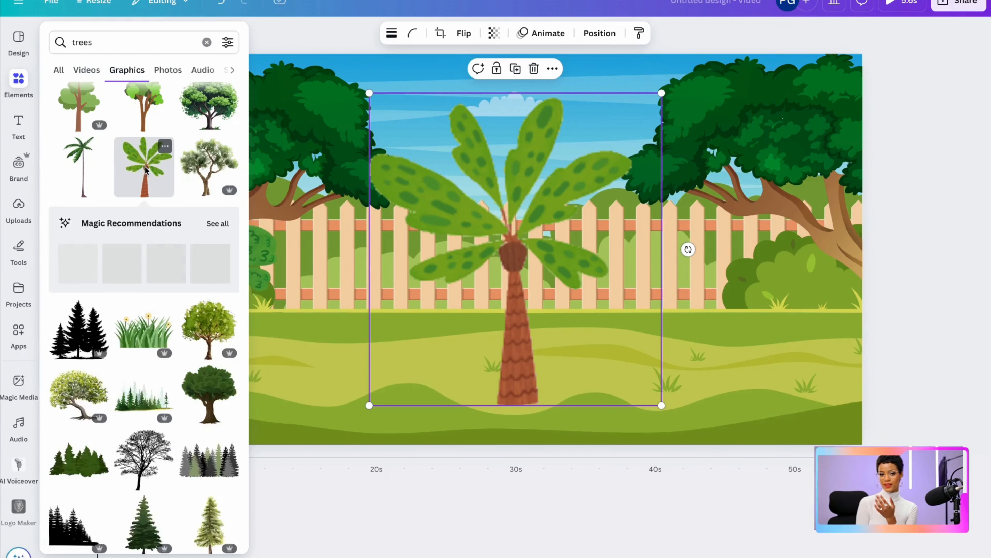
pyautogui.moveTo(645, 117); pyautogui.dragTo(521, 244)
pyautogui.moveTo(435, 332); pyautogui.dragTo(427, 228)
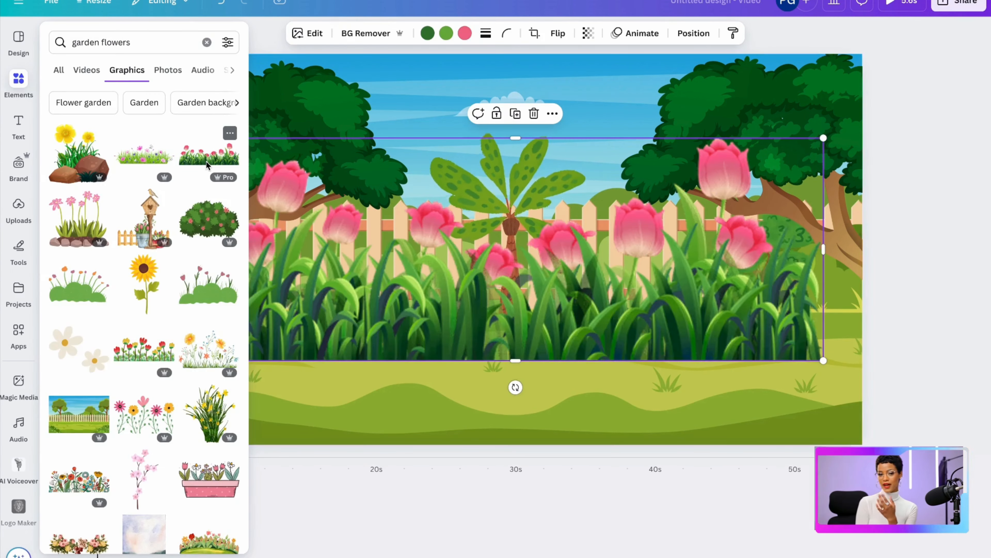
# Add the pink tulip border from the "garden flowers" graphics, shrink it and line it up along the fence's base
pyautogui.click(252, 288)
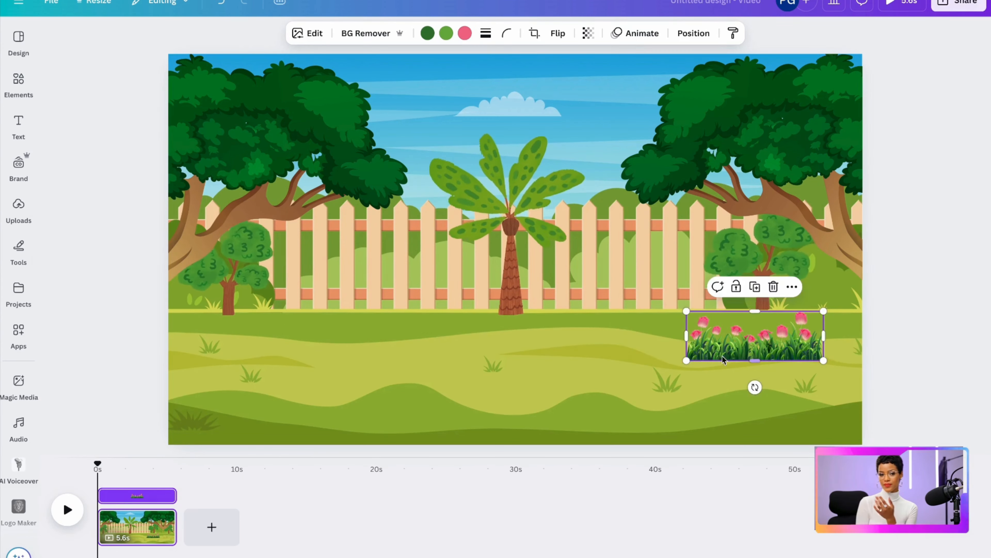
pyautogui.moveTo(731, 343); pyautogui.dragTo(316, 297)
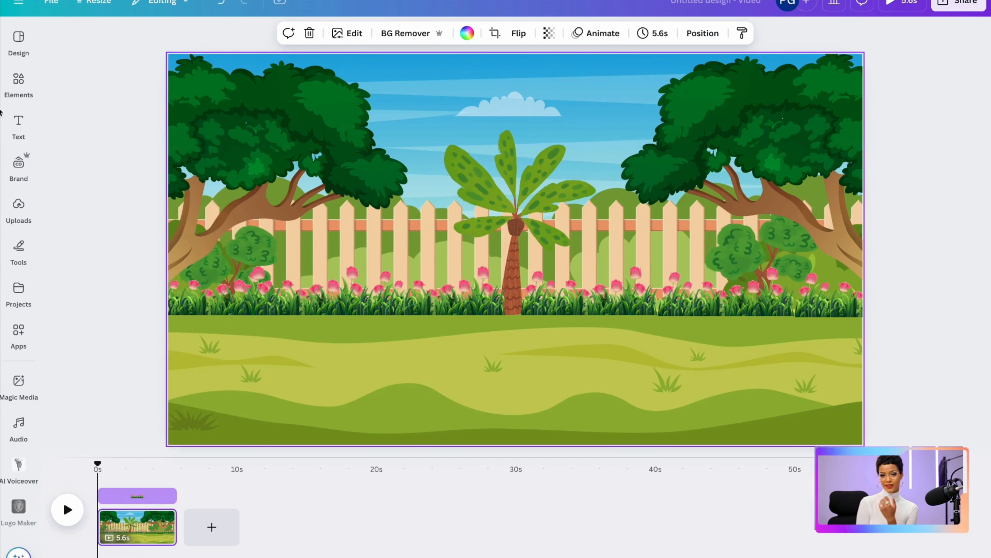
# Search the graphics for "smiley moon", add the smiling yellow sun, shrink it and place it in the sky beside the right tree
pyautogui.click(14, 90)
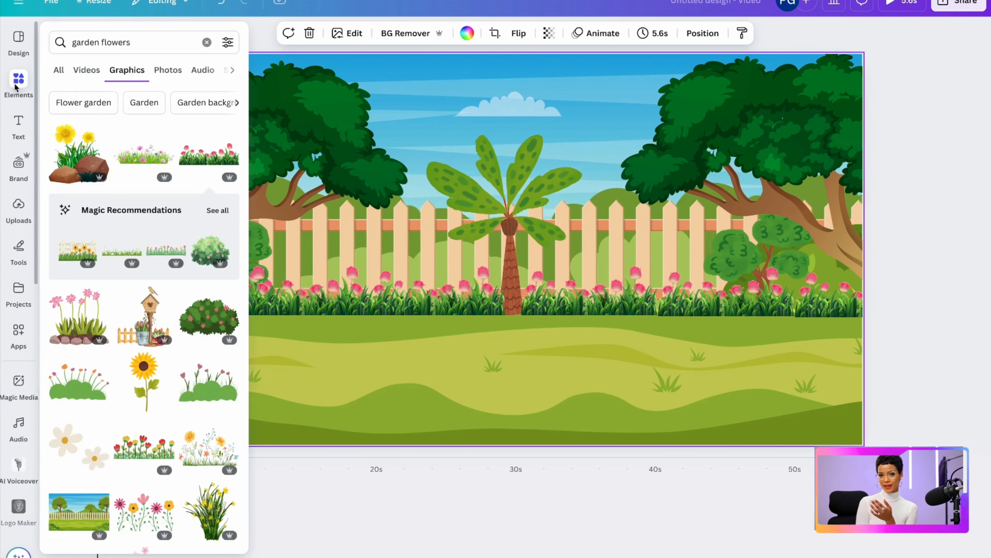
pyautogui.click(138, 44)
pyautogui.write('smiley moon')
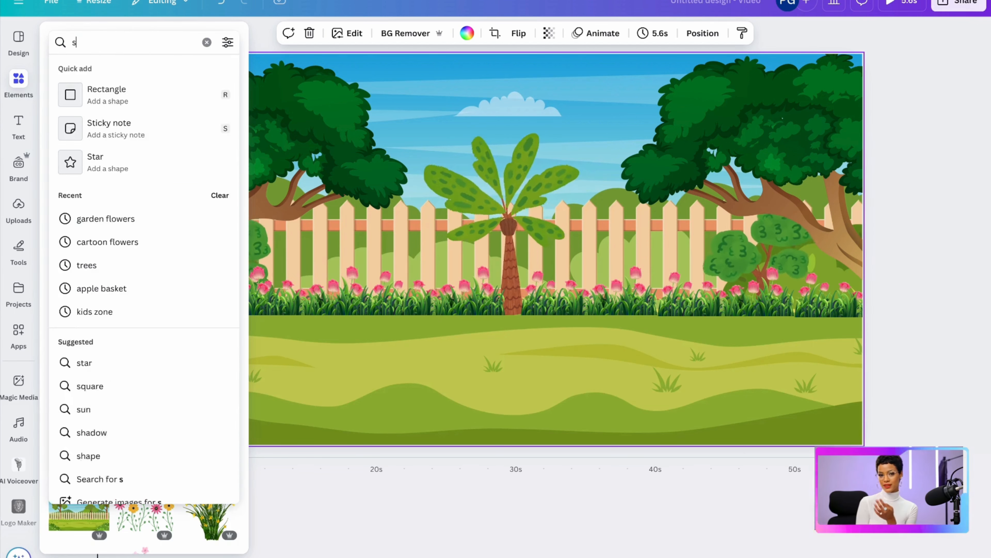
pyautogui.press('Return')
pyautogui.click(143, 220)
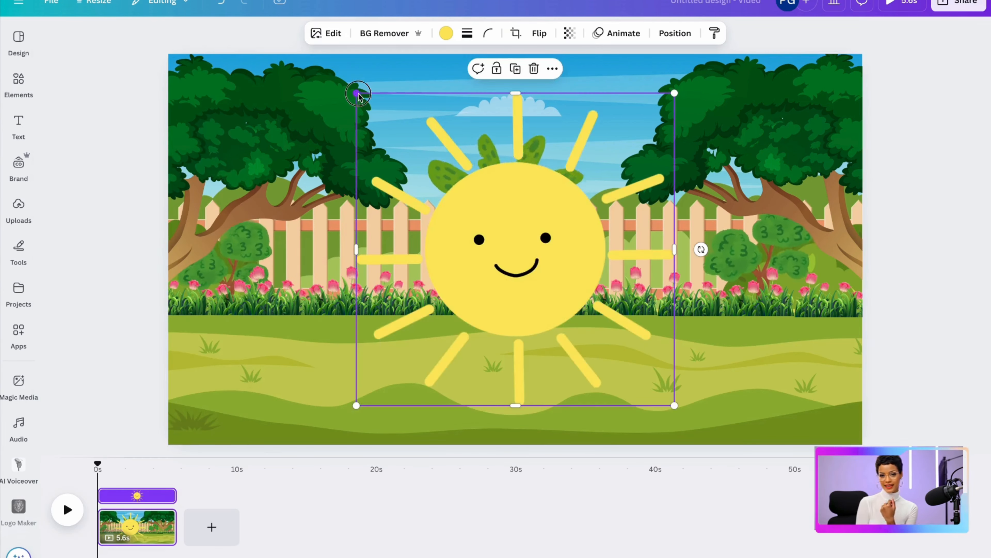
pyautogui.moveTo(358, 93); pyautogui.dragTo(577, 309)
pyautogui.moveTo(622, 356); pyautogui.dragTo(580, 115)
pyautogui.moveTo(536, 163); pyautogui.dragTo(586, 113)
# Select all the trees, flowers and the sun in the garden scene and group them
pyautogui.click(223, 391)
pyautogui.moveTo(221, 388); pyautogui.dragTo(845, 55)
pyautogui.click(470, 391)
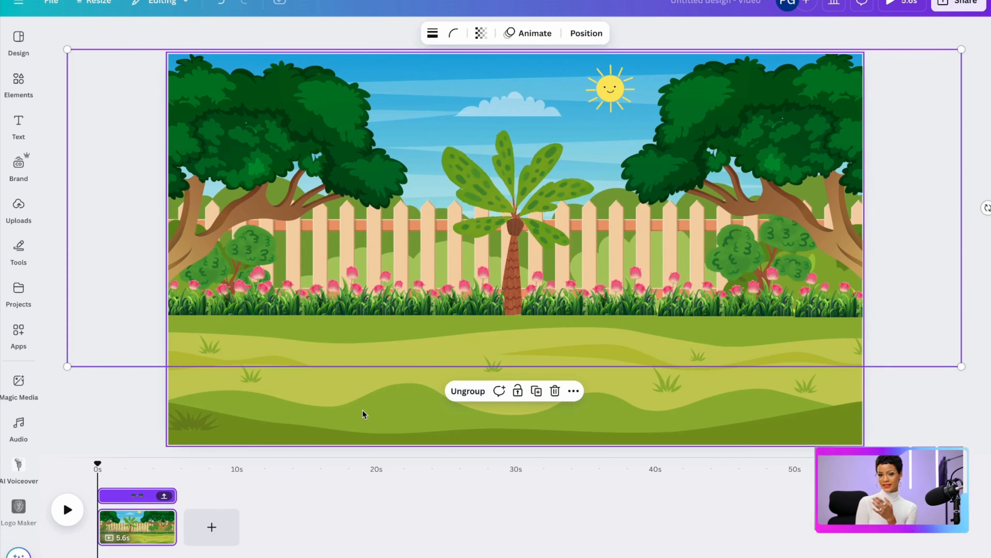
pyautogui.click(362, 409)
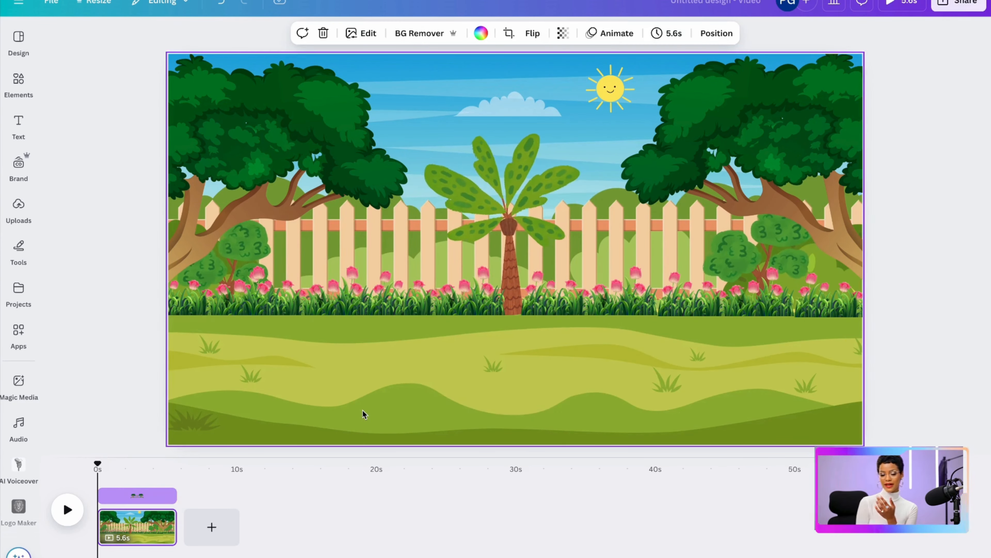
# Add the uploaded 7.4 s Ticket character video, remove its green background and move it down onto the grass
pyautogui.click(19, 207)
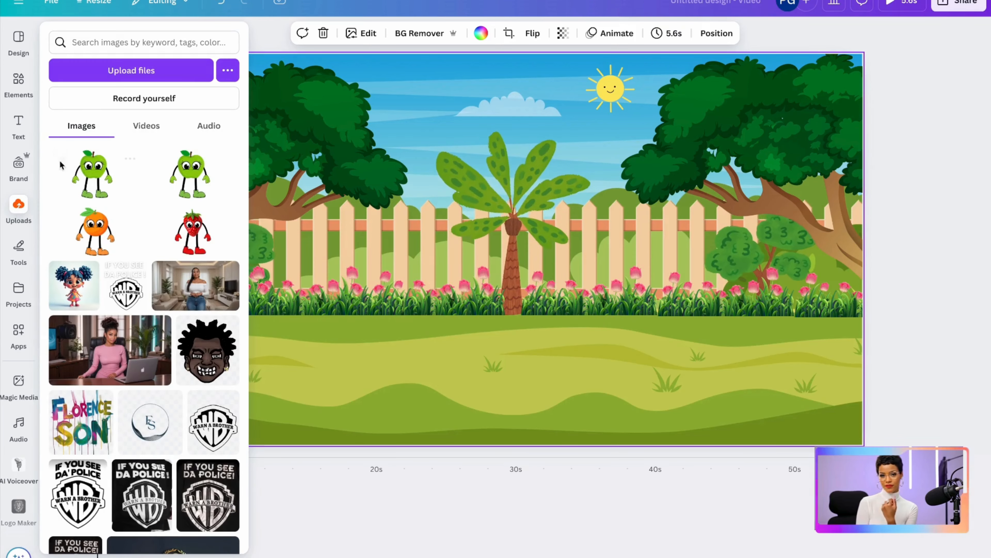
pyautogui.click(145, 126)
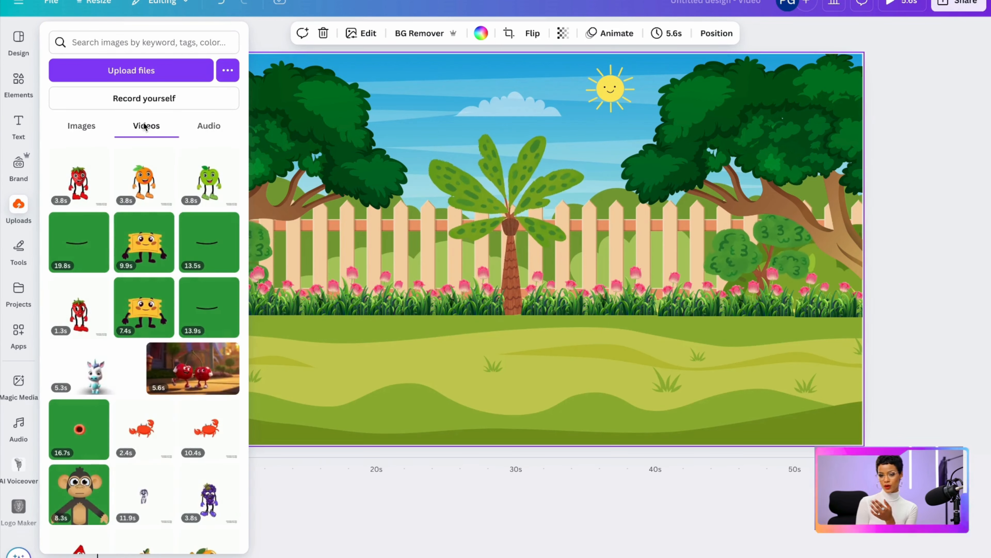
pyautogui.click(144, 311)
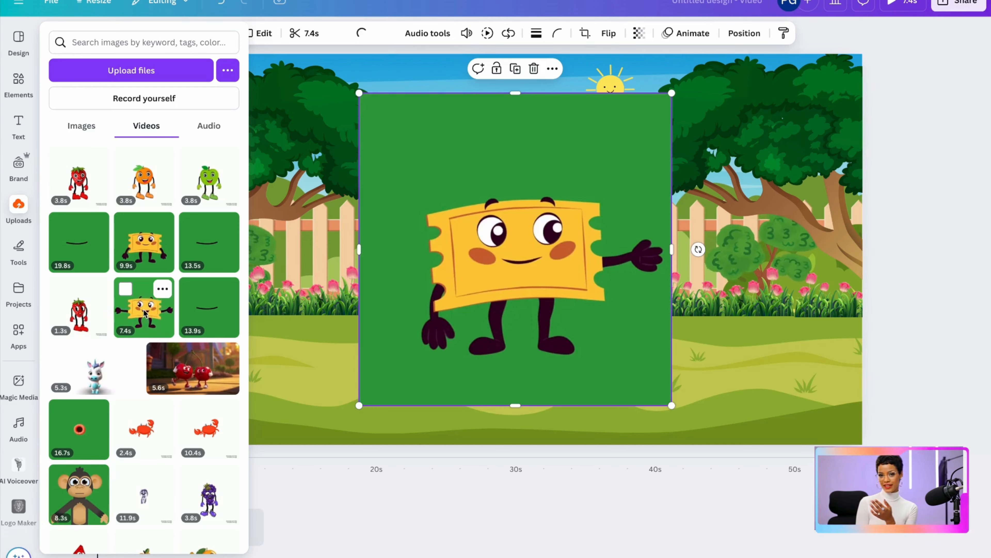
pyautogui.click(267, 262)
pyautogui.click(346, 34)
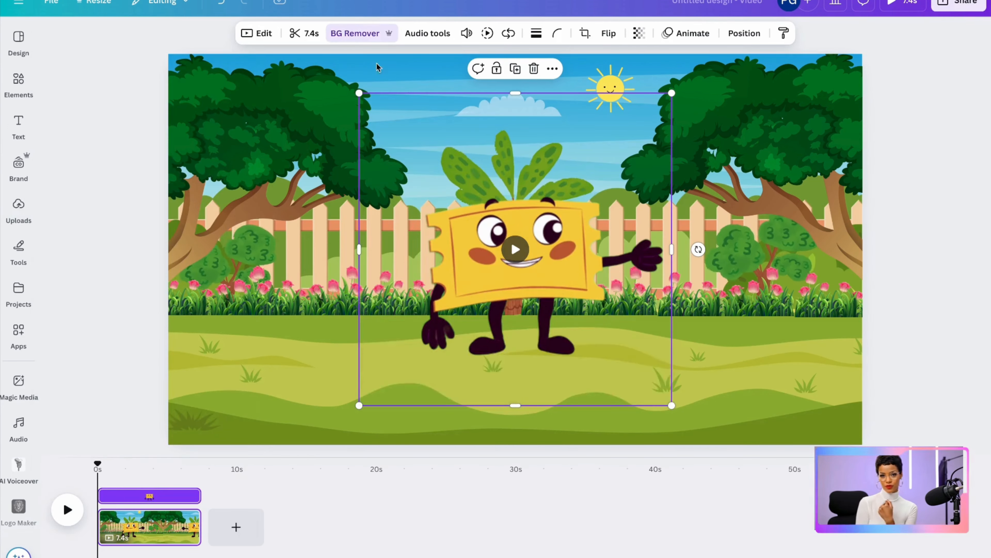
pyautogui.moveTo(553, 277); pyautogui.dragTo(538, 317)
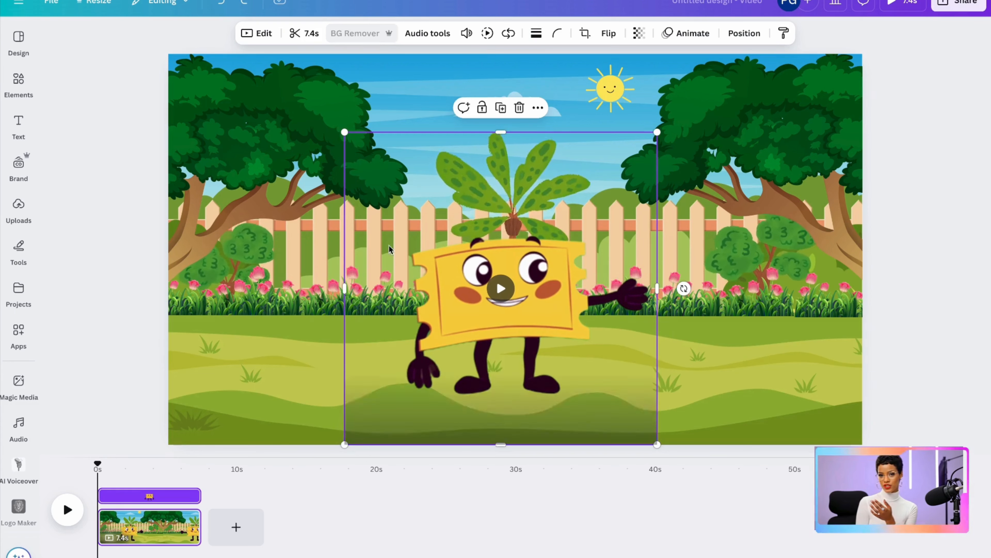
# Shrink the Ticket character slightly and centre it in front of the palm tree, with its feet on the grass
pyautogui.moveTo(344, 132); pyautogui.dragTo(385, 168)
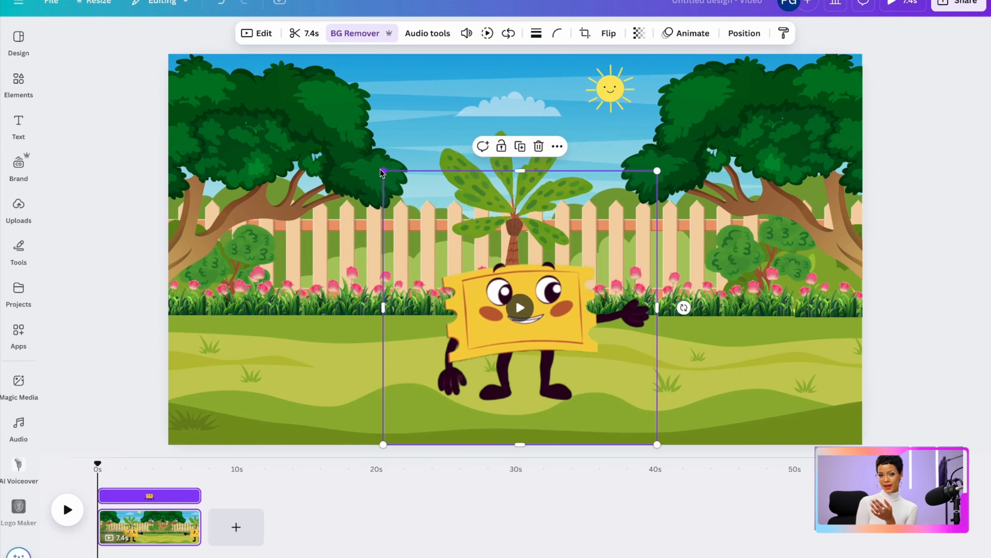
pyautogui.moveTo(427, 282)
pyautogui.mouseDown()
pyautogui.moveTo(407, 262)
pyautogui.moveTo(400, 271)
pyautogui.moveTo(414, 272)
pyautogui.mouseUp()
pyautogui.click(284, 391)
# Add the uploaded 3.8 s orange character video, shrink it, place it on the grass left of the Ticket and remove its background
pyautogui.click(18, 215)
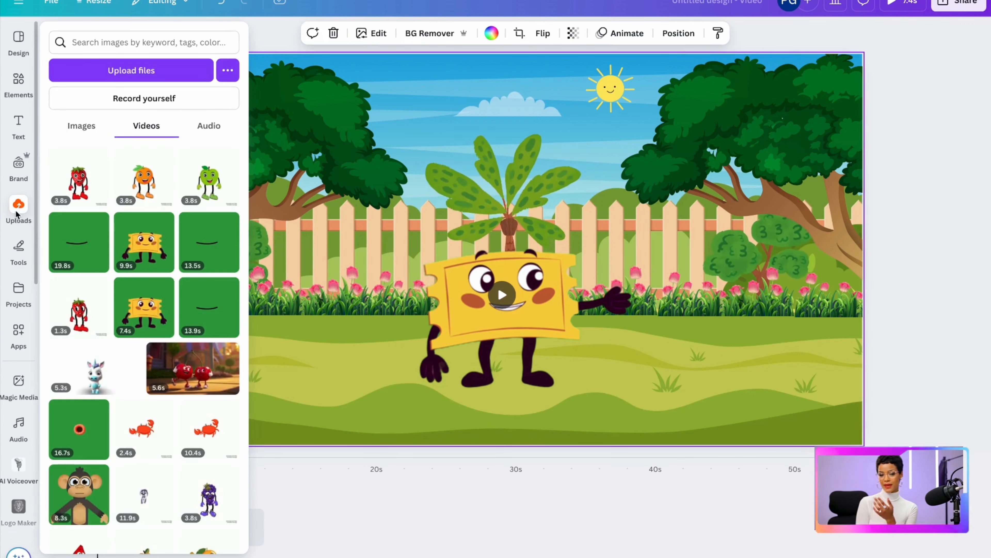
pyautogui.click(144, 177)
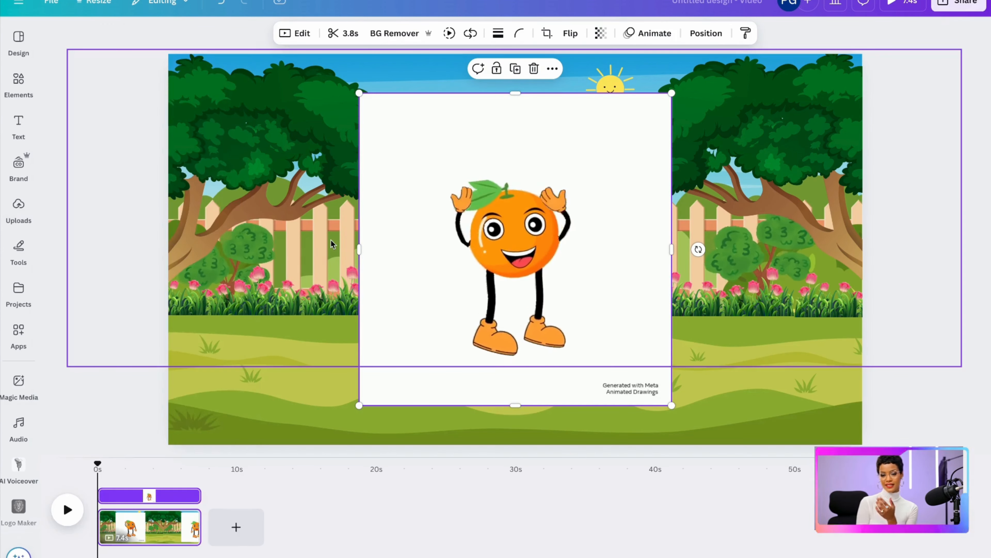
pyautogui.moveTo(359, 95); pyautogui.dragTo(513, 248)
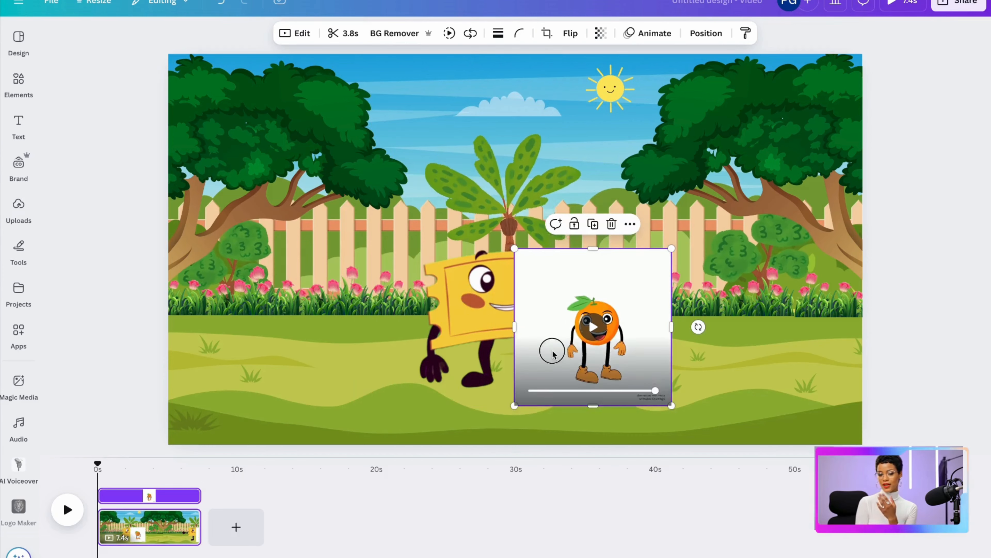
pyautogui.moveTo(551, 347); pyautogui.dragTo(287, 350)
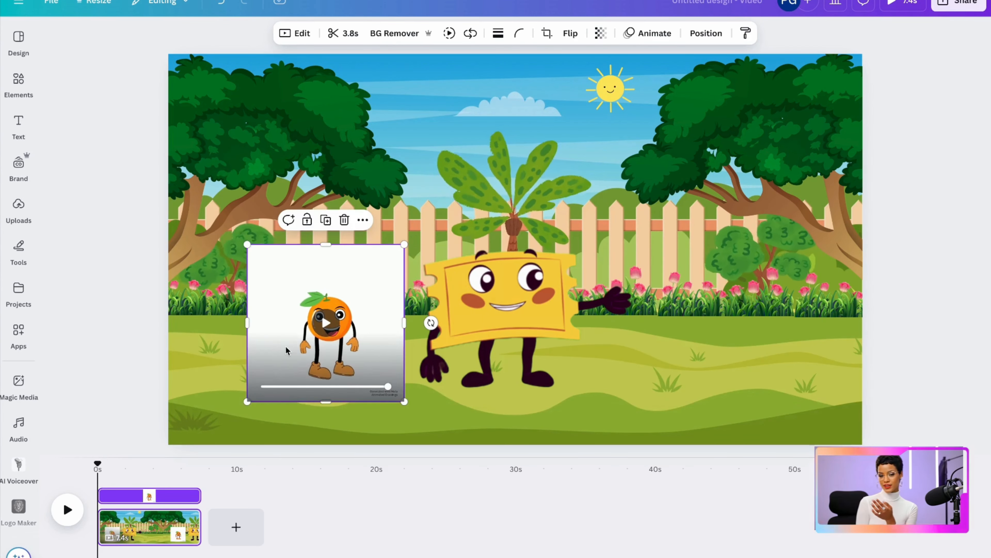
pyautogui.click(382, 34)
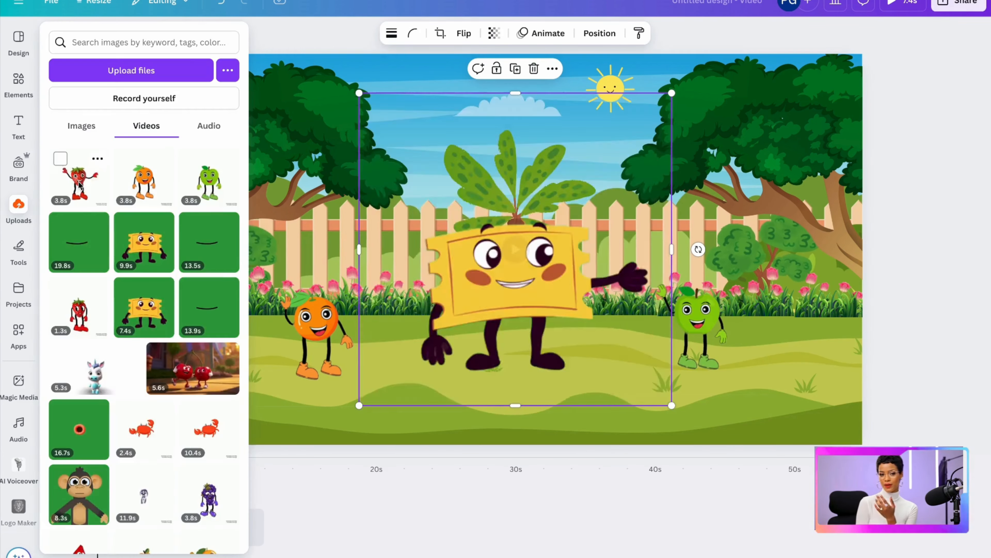
# Add the uploaded 3.8 s strawberry video, remove its background, shrink it to stand in front of the Ticket, and play the scene
pyautogui.click(79, 185)
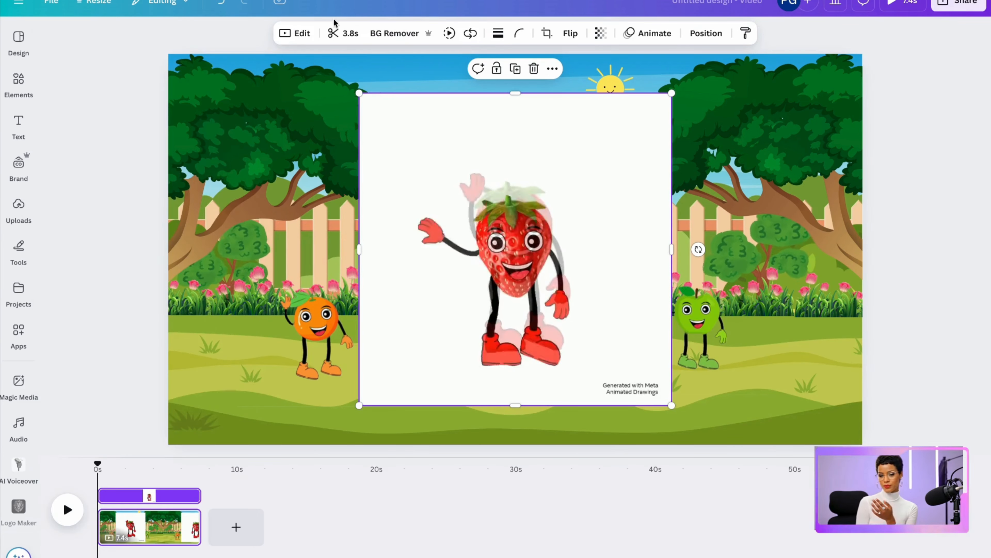
pyautogui.click(386, 34)
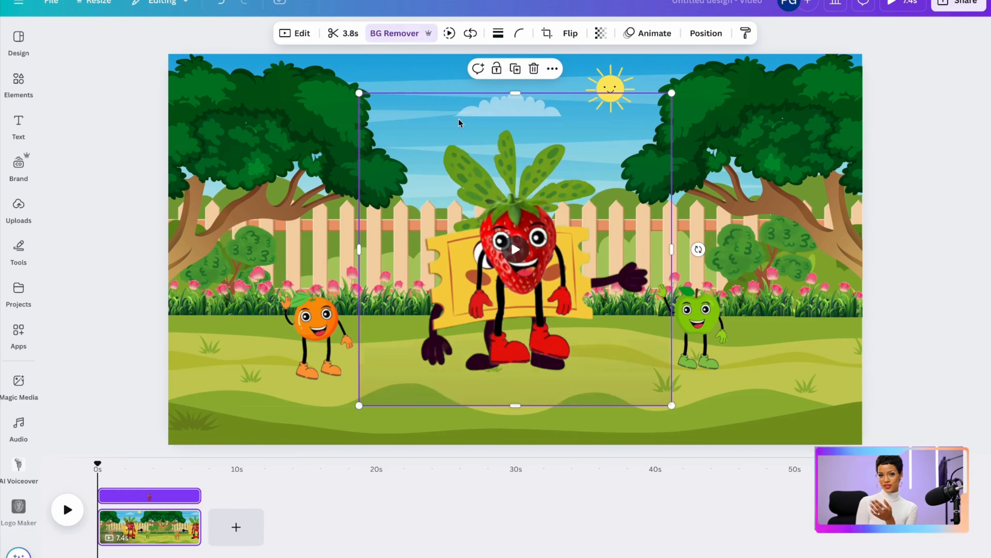
pyautogui.moveTo(672, 93); pyautogui.dragTo(559, 220)
pyautogui.moveTo(456, 313); pyautogui.dragTo(511, 342)
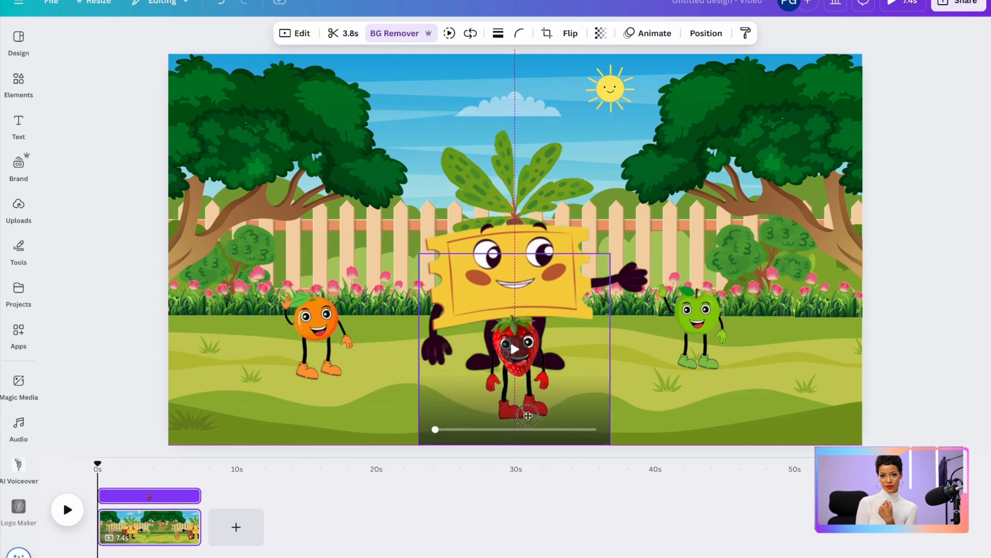
pyautogui.click(61, 508)
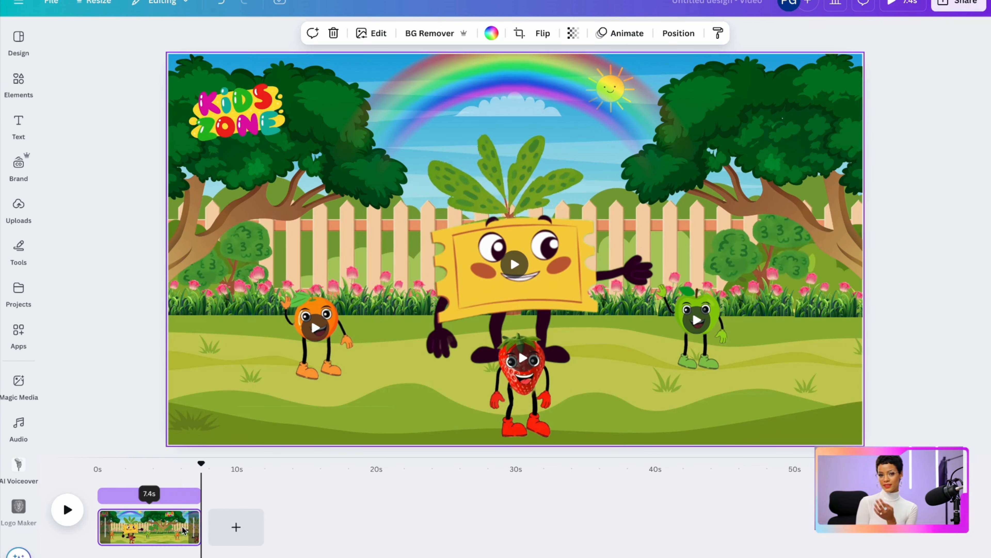
# Duplicate the garden page and delete the Ticket, strawberry, orange and green apple characters from the copy
pyautogui.click(186, 520)
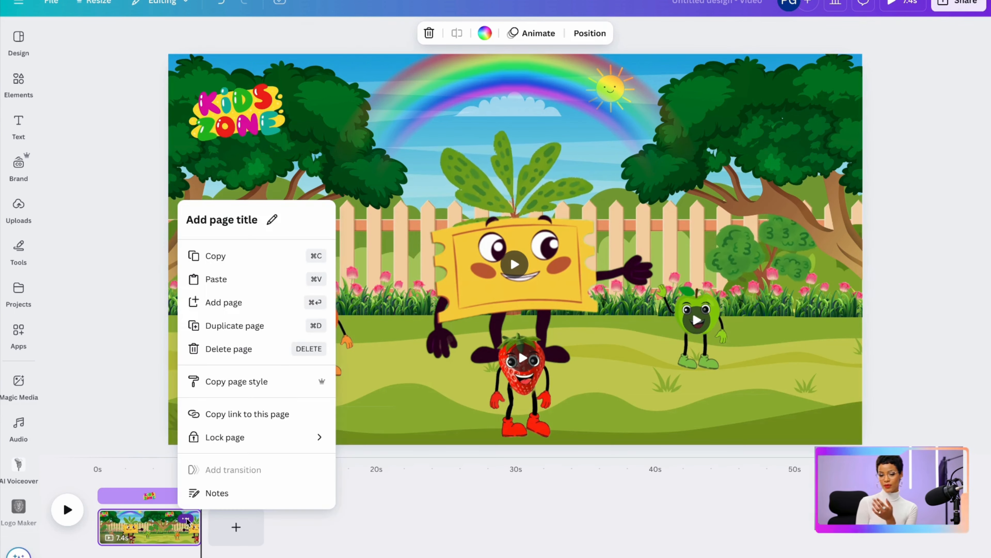
pyautogui.click(235, 326)
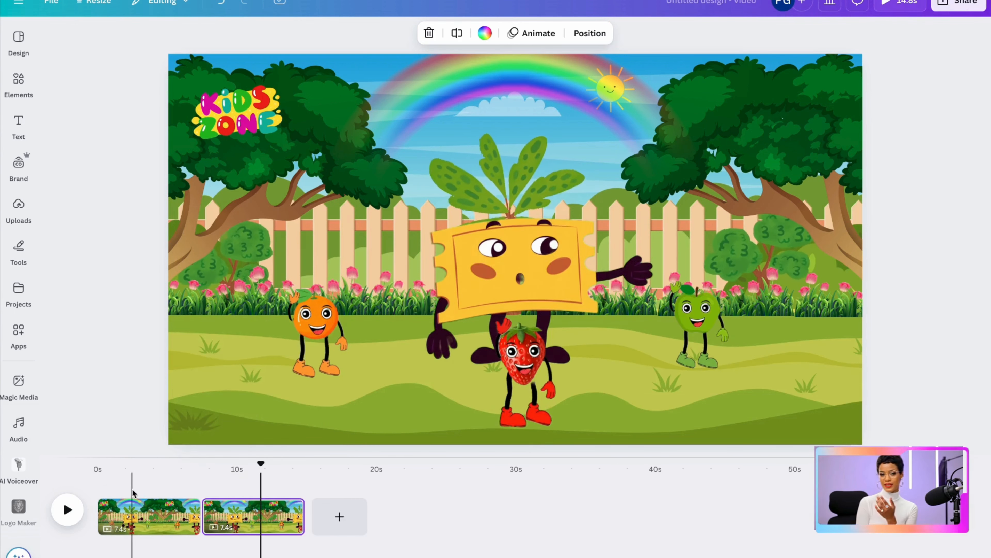
pyautogui.click(503, 268)
pyautogui.press('Delete')
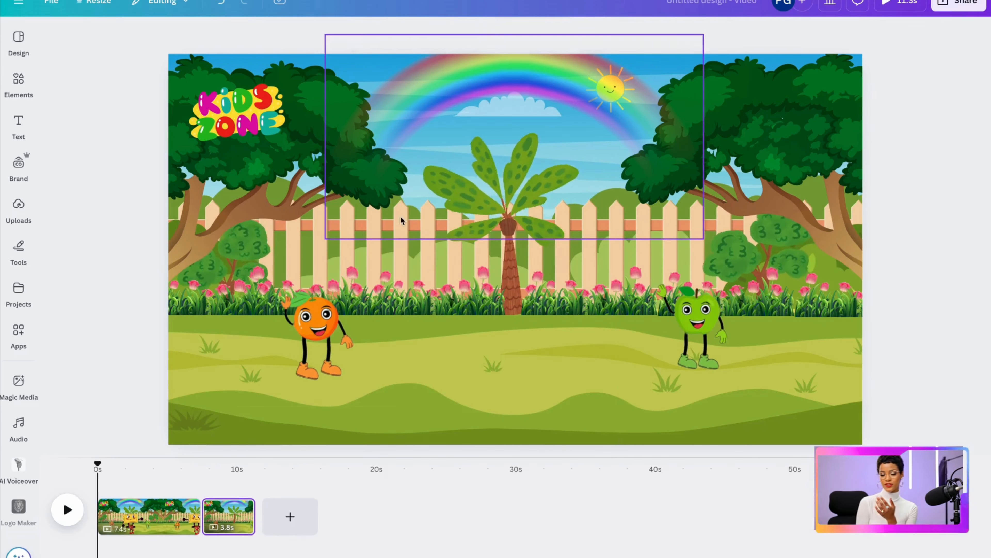
pyautogui.click(317, 322)
pyautogui.click(334, 224)
pyautogui.click(690, 330)
pyautogui.click(714, 223)
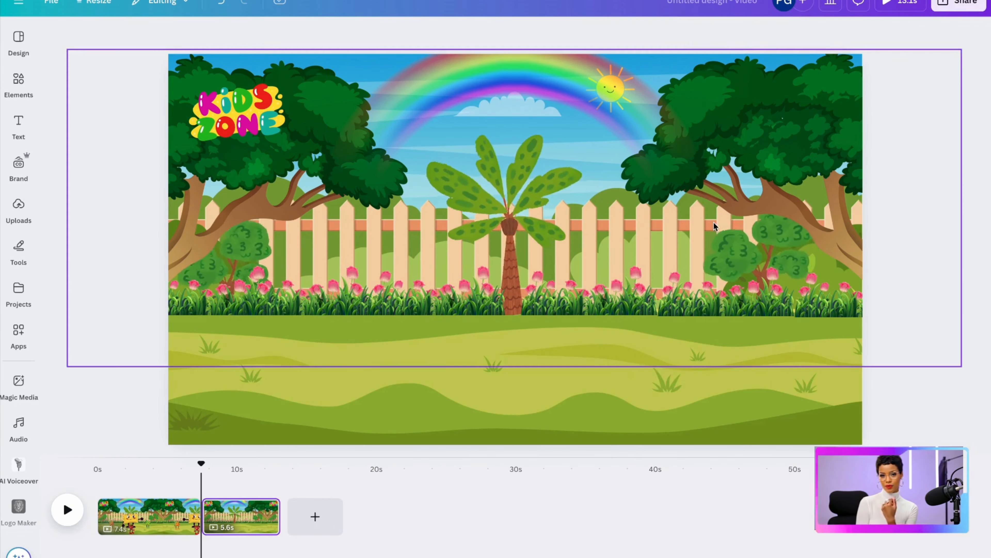
# Add the uploaded mouthless green apple image to the second page and remove its white background
pyautogui.click(19, 211)
pyautogui.click(83, 179)
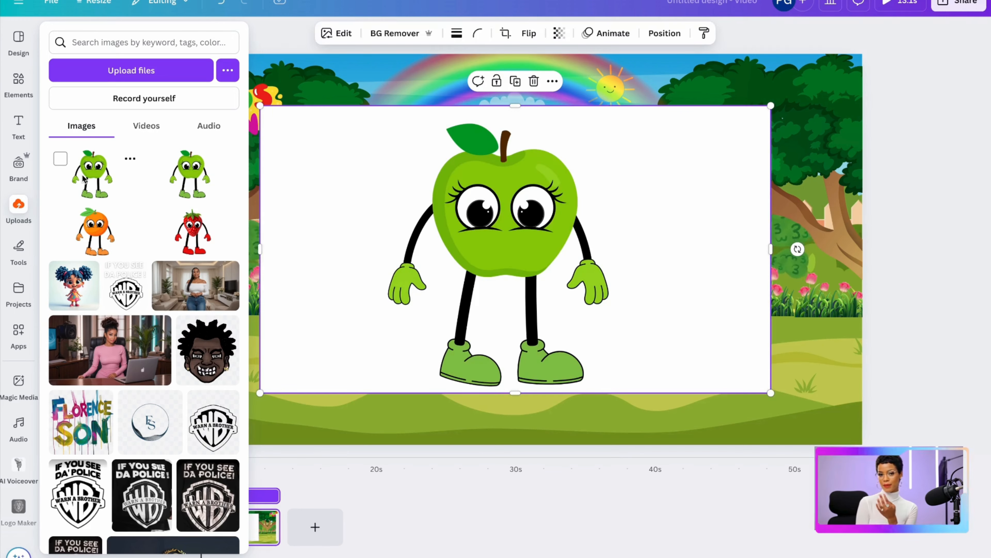
pyautogui.click(373, 37)
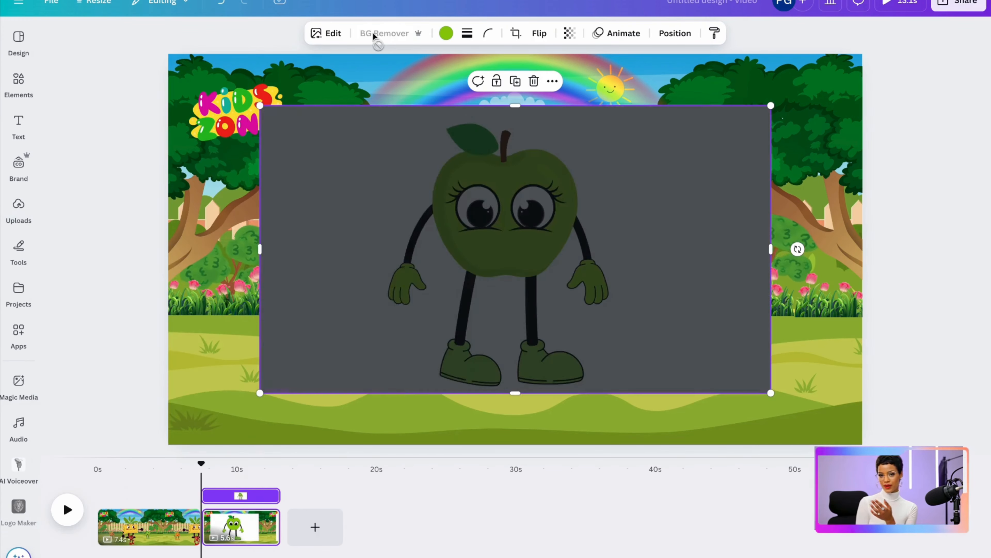
pyautogui.click(897, 106)
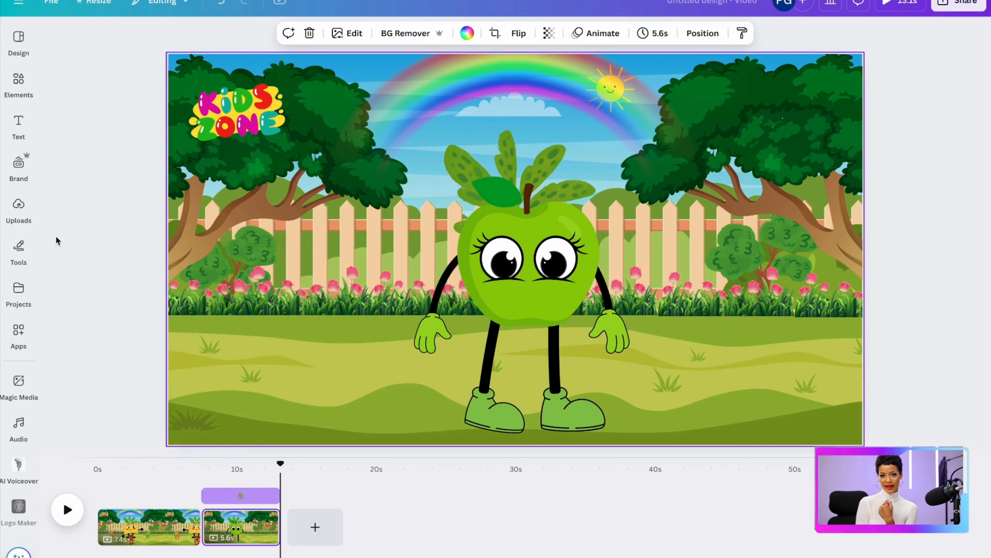
# Add the uploaded 13.9 s talking mouth video, remove its green background, shrink it and fit it below the apple's eyes
pyautogui.moveTo(19, 213)
pyautogui.click(148, 130)
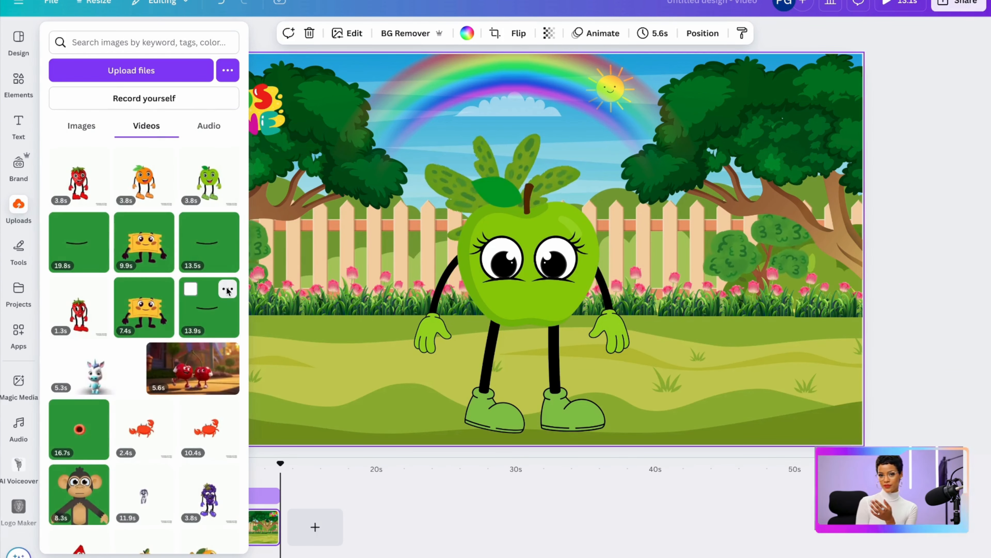
pyautogui.click(227, 290)
pyautogui.click(211, 302)
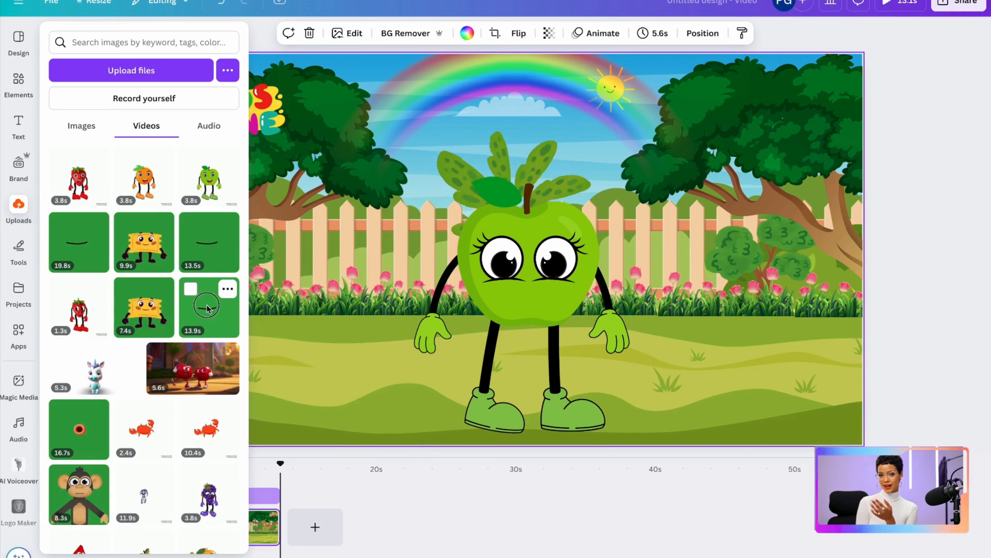
pyautogui.click(207, 308)
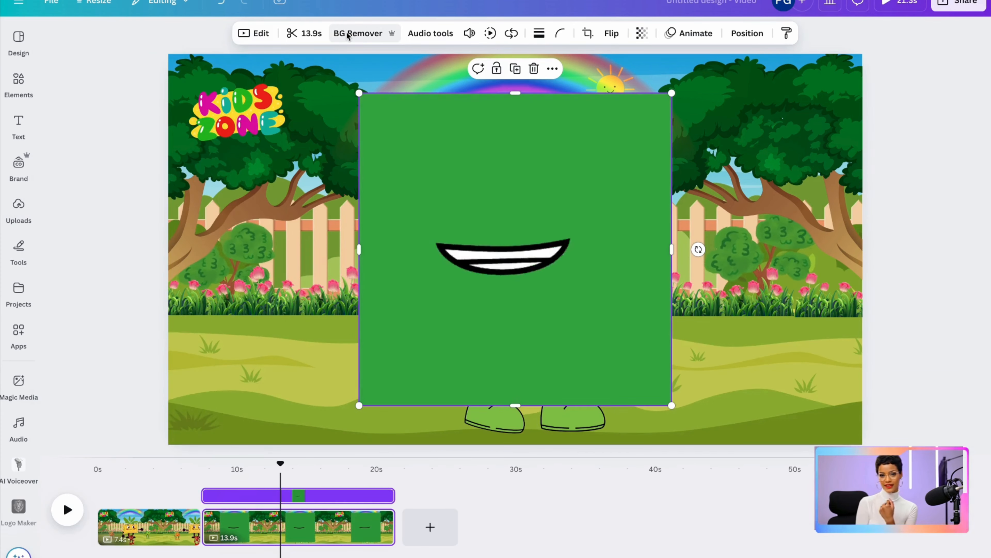
pyautogui.click(347, 36)
pyautogui.moveTo(361, 102); pyautogui.dragTo(450, 267)
pyautogui.moveTo(466, 307); pyautogui.dragTo(453, 301)
# Add a text reading "APPLE" and place it over the left tree's foliage
pyautogui.click(18, 125)
pyautogui.click(112, 75)
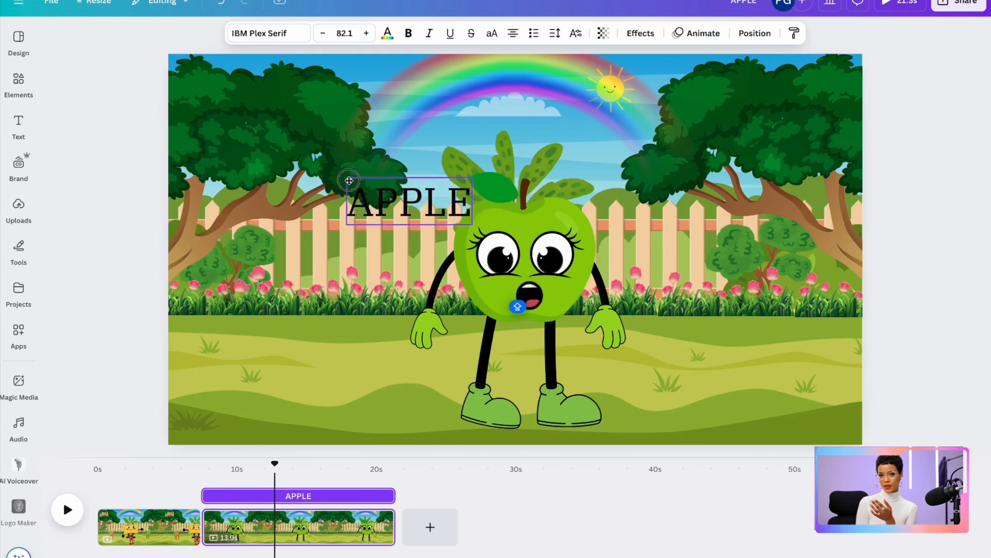
pyautogui.moveTo(375, 195); pyautogui.dragTo(227, 114)
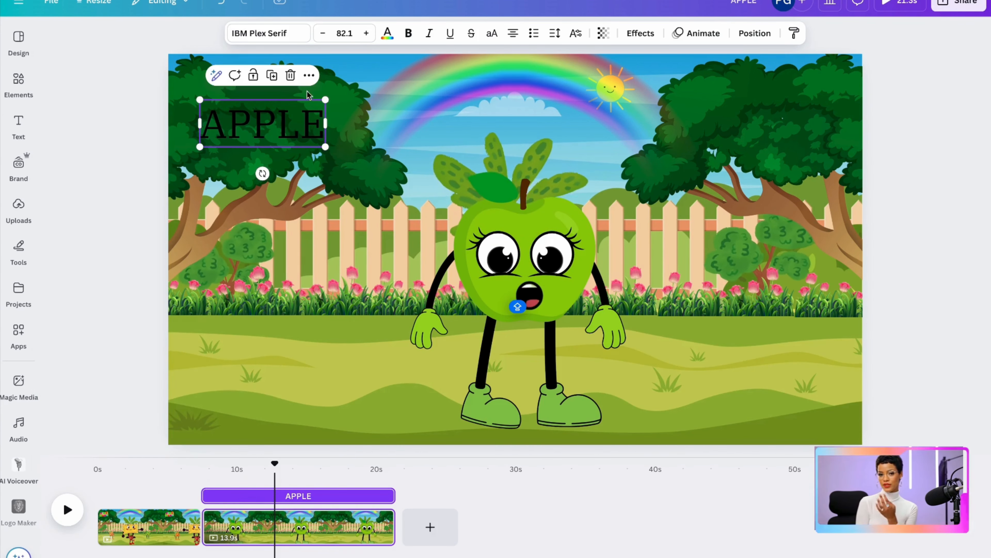
# Apply the Background effect and the Burst text animation to the APPLE title
pyautogui.click(639, 33)
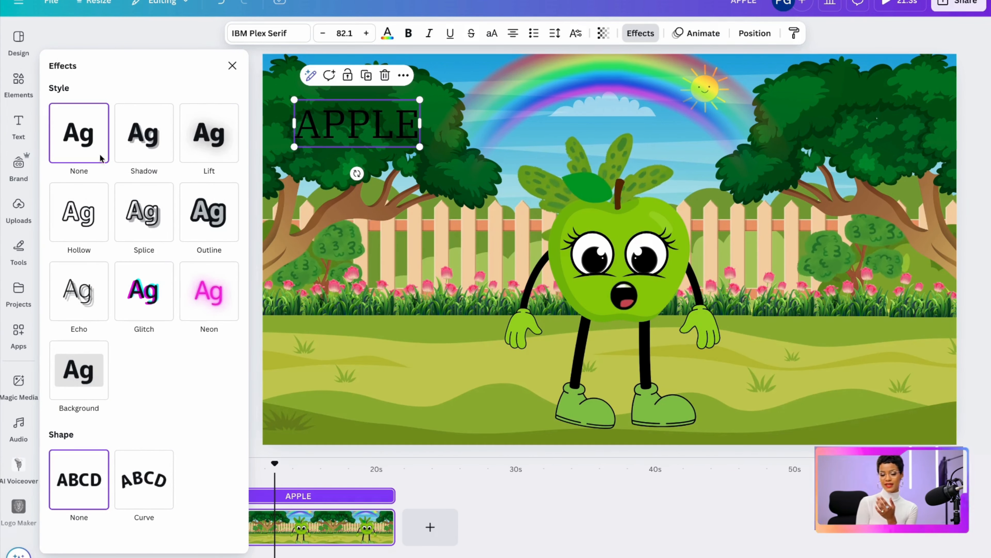
pyautogui.click(75, 376)
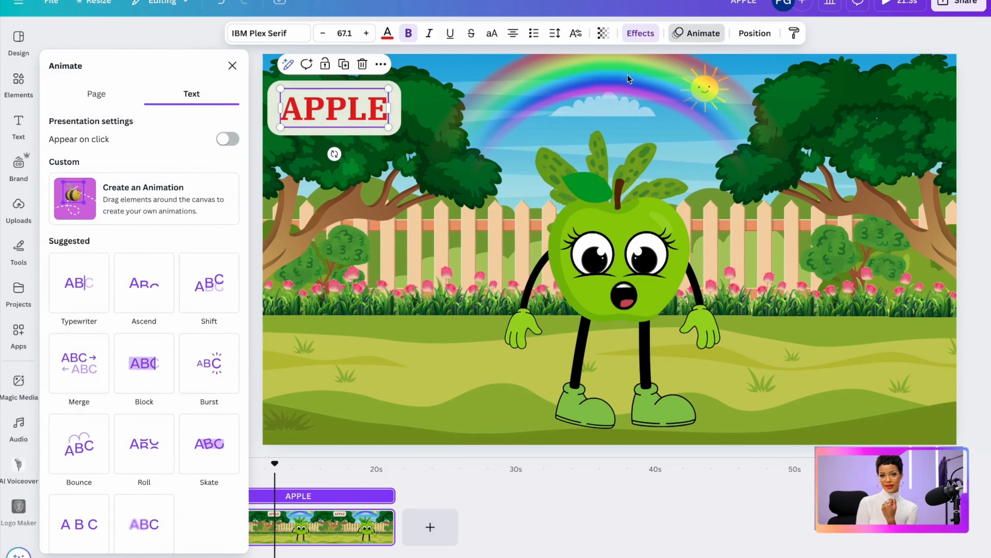
pyautogui.scroll(-4, 141, 349)
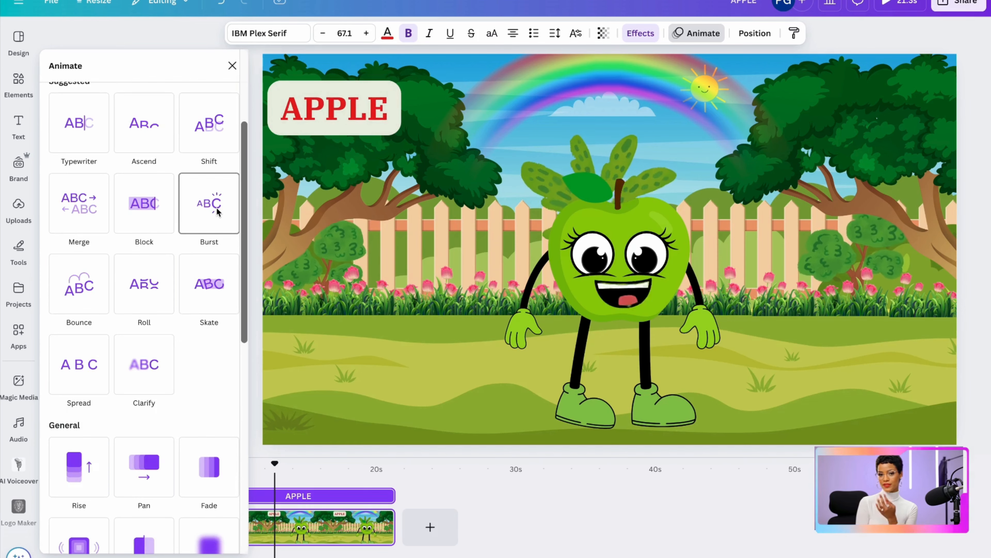
pyautogui.click(217, 211)
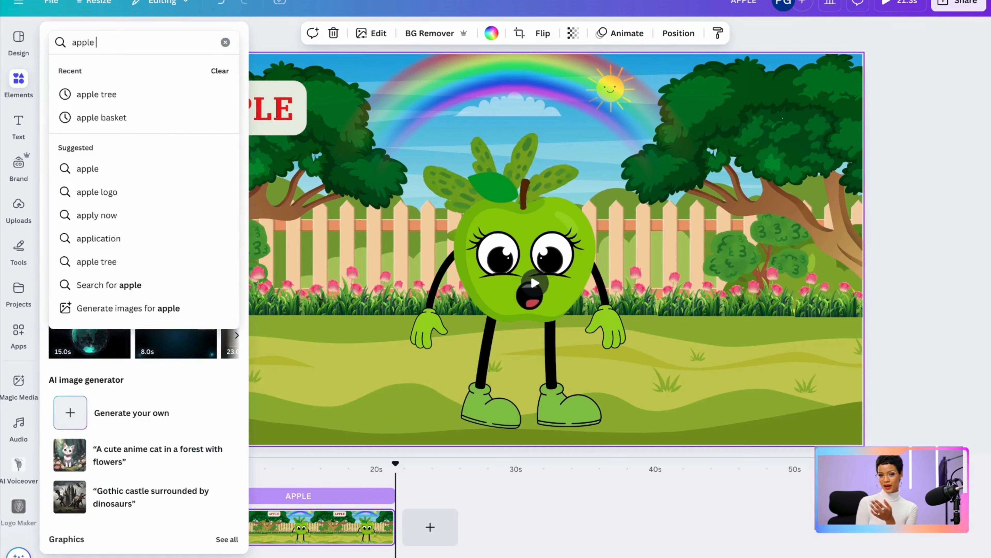
# Search the graphics for "apple basket", add the woven basket of mixed-colour apples and place it on the grass right of the apple
pyautogui.write('bas')
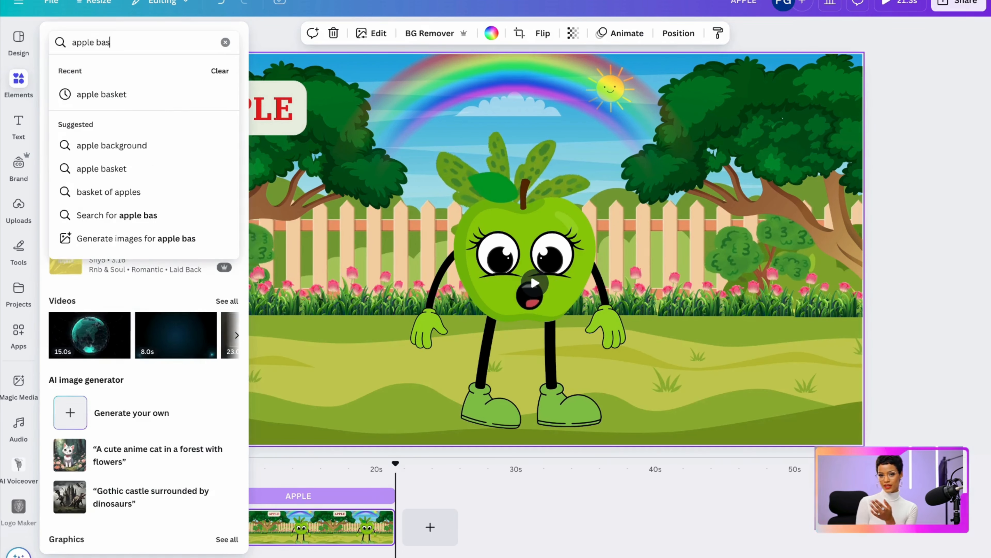
pyautogui.write('ket')
pyautogui.press('Return')
pyautogui.click(227, 130)
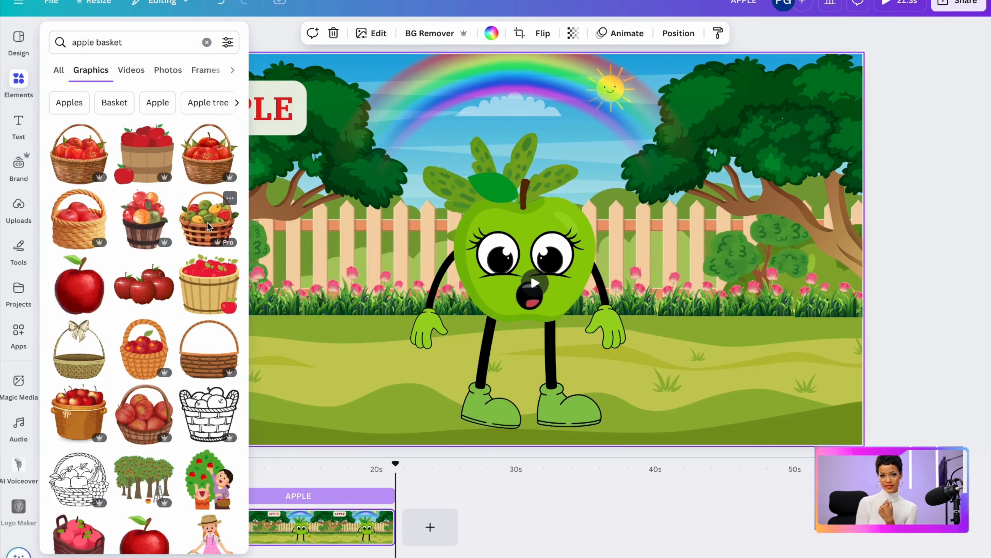
pyautogui.click(207, 227)
pyautogui.moveTo(500, 266); pyautogui.dragTo(713, 350)
# Search the graphics for "apple tree", add the tree with red apples and place it at the garden's left edge
pyautogui.click(18, 84)
pyautogui.click(121, 43)
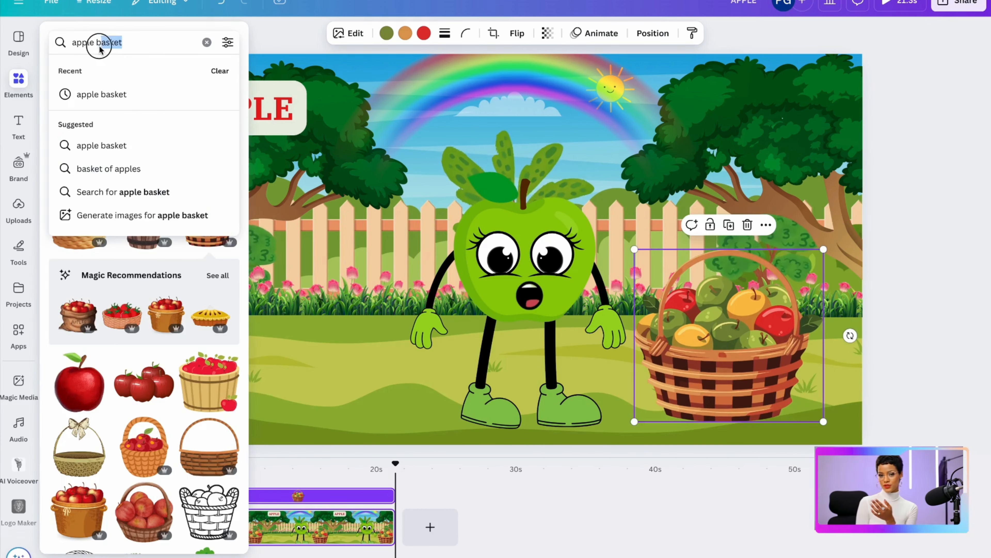
pyautogui.write('tree')
pyautogui.press('Return')
pyautogui.click(82, 222)
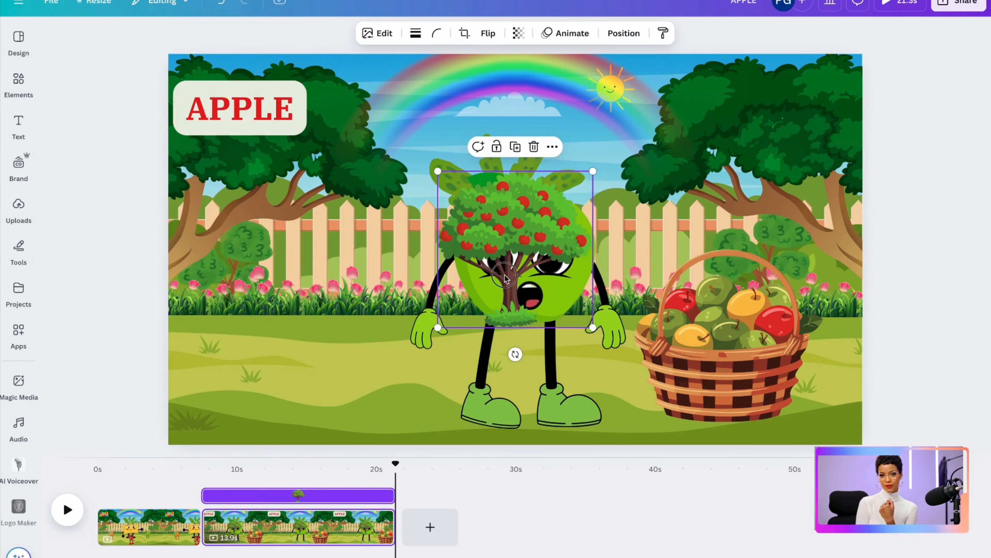
pyautogui.moveTo(510, 260); pyautogui.dragTo(205, 294)
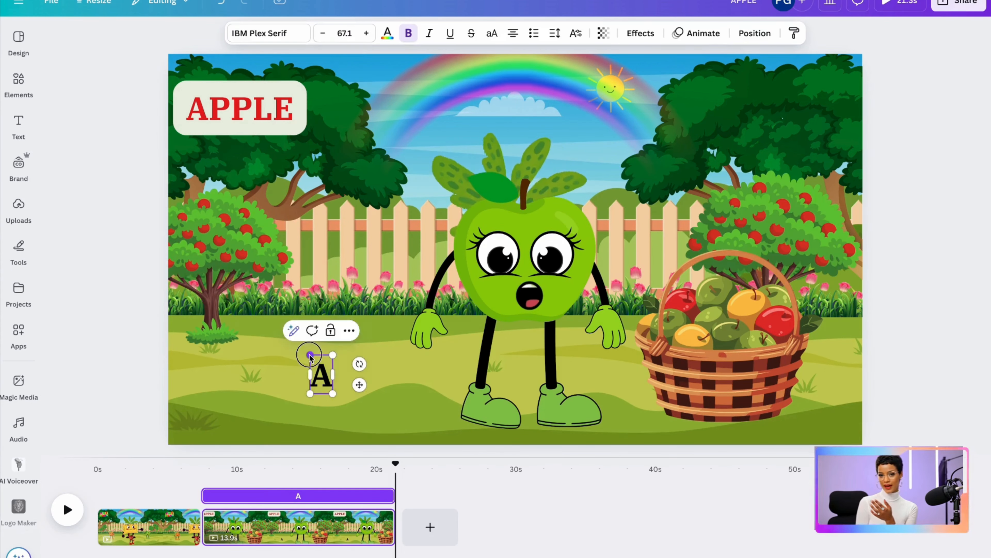
pyautogui.moveTo(309, 356); pyautogui.dragTo(203, 208)
# Apply the Lift effect with intensity 0 to the large green letter A
pyautogui.click(639, 34)
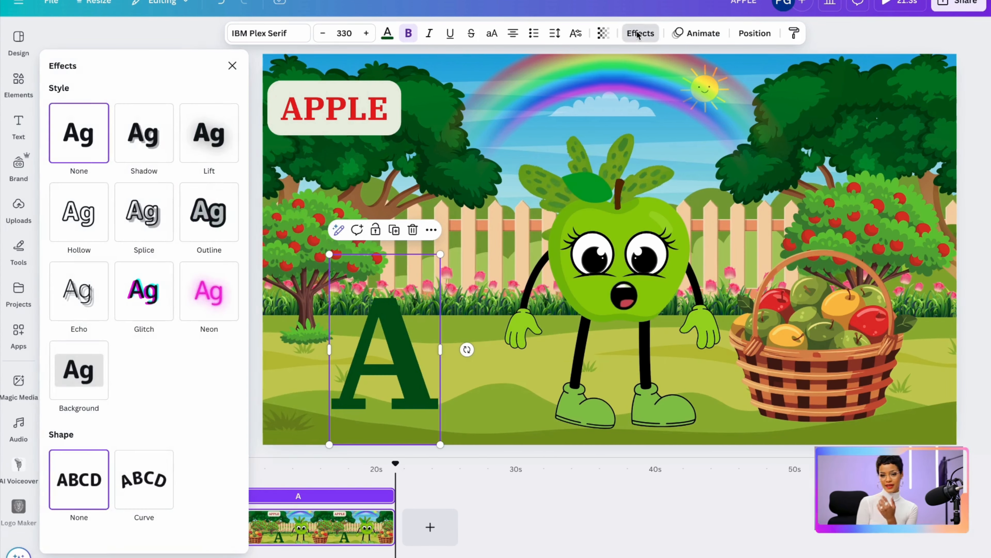
pyautogui.click(208, 137)
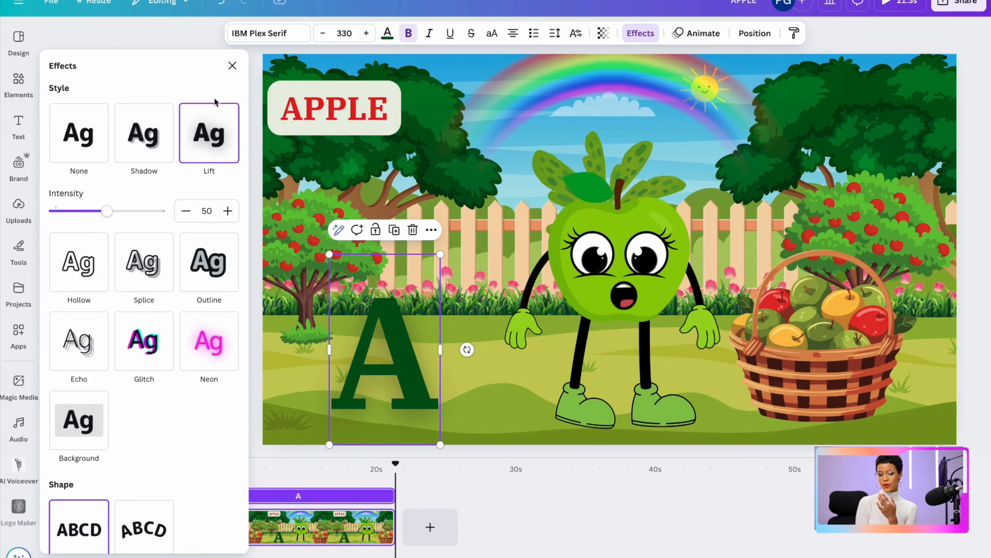
pyautogui.moveTo(105, 212); pyautogui.dragTo(74, 216)
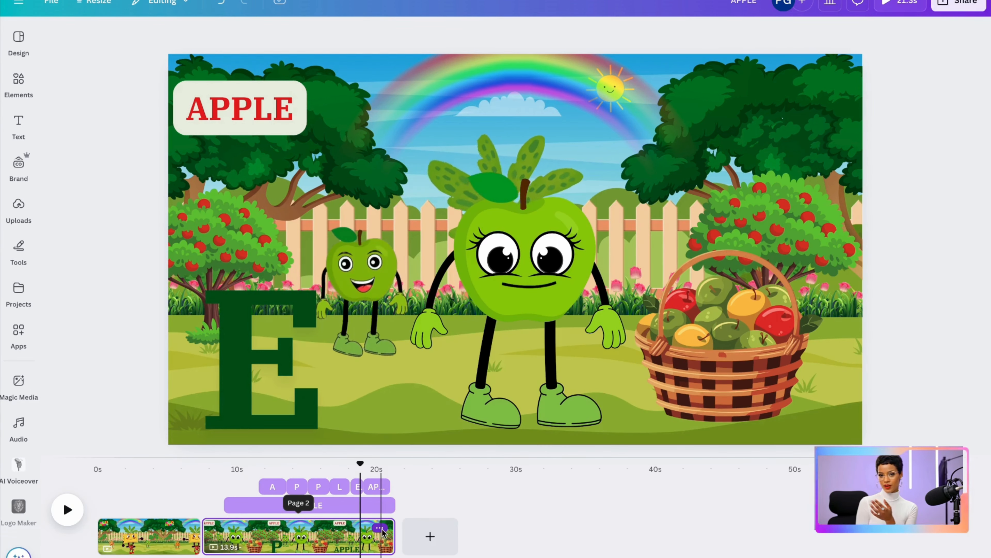
# Duplicate the 13.9 s APPLE page
pyautogui.click(379, 528)
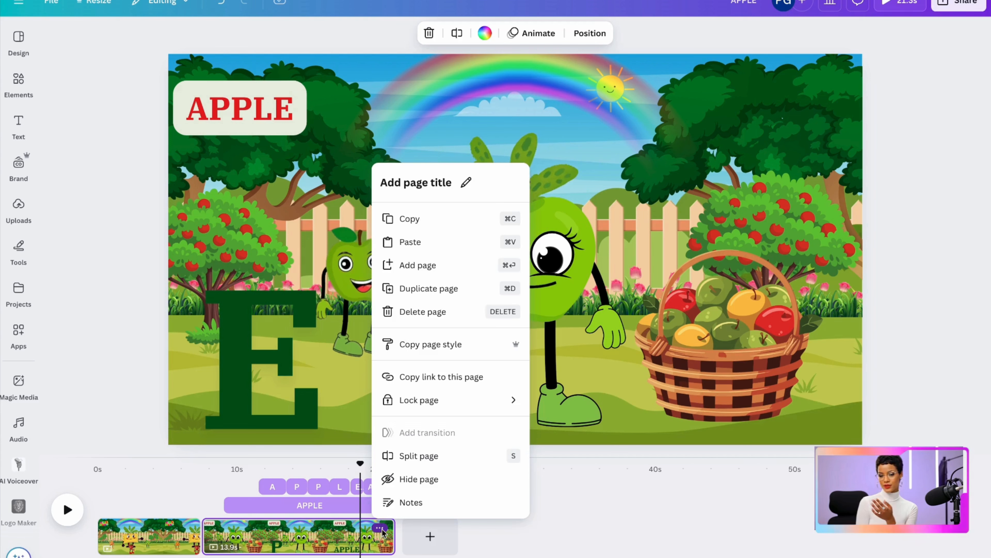
pyautogui.click(414, 289)
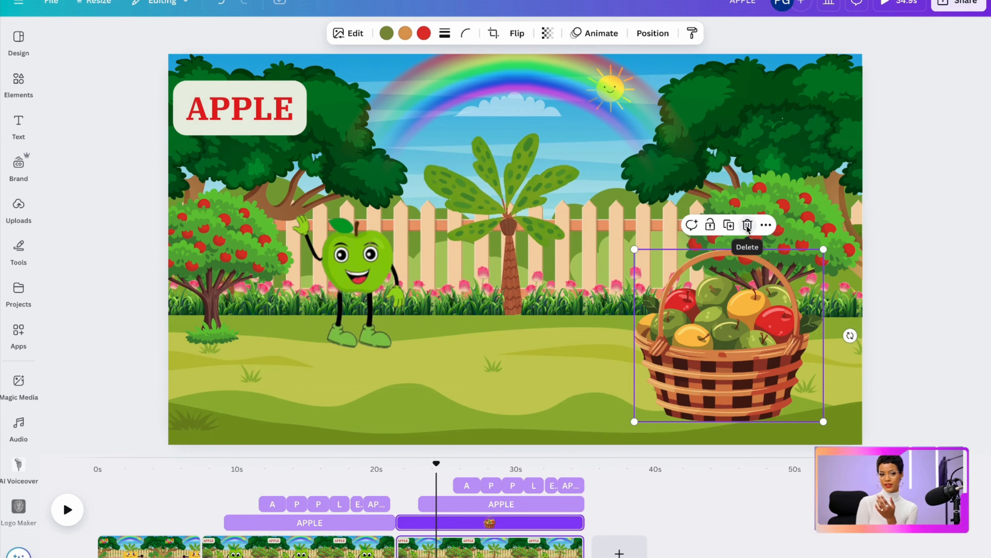
# Delete the apple characters and apple basket from the duplicated page and change its title text to ORANGE
pyautogui.click(747, 226)
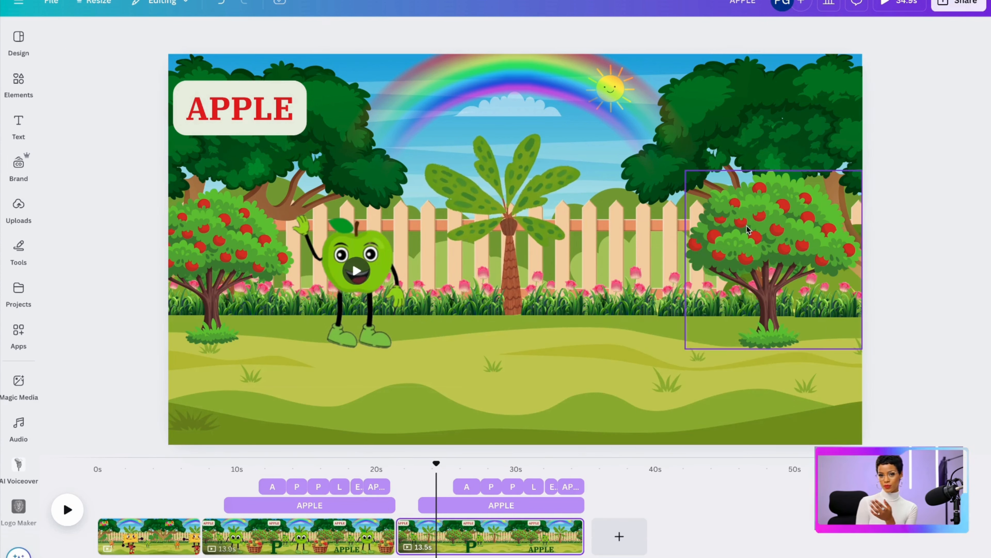
pyautogui.click(374, 311)
pyautogui.press('Delete')
pyautogui.doubleClick(251, 121)
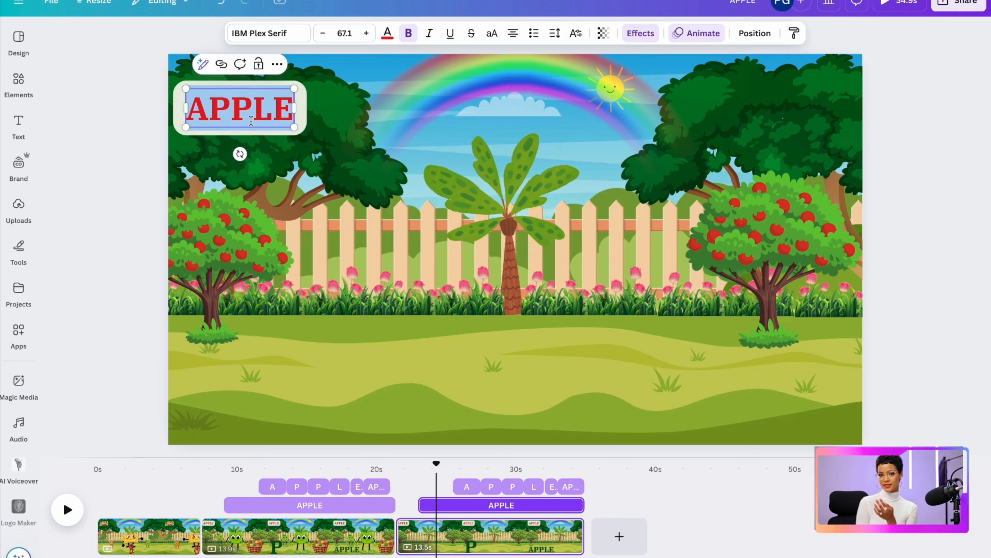
pyautogui.write('ORANGE')
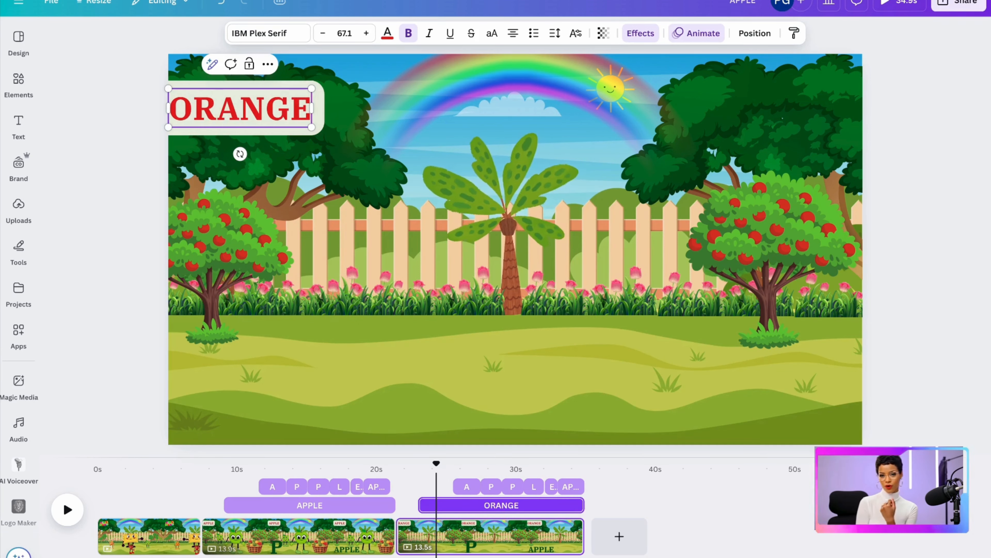
# Add the uploaded orange character image, remove its background and centre it in the garden
pyautogui.click(18, 207)
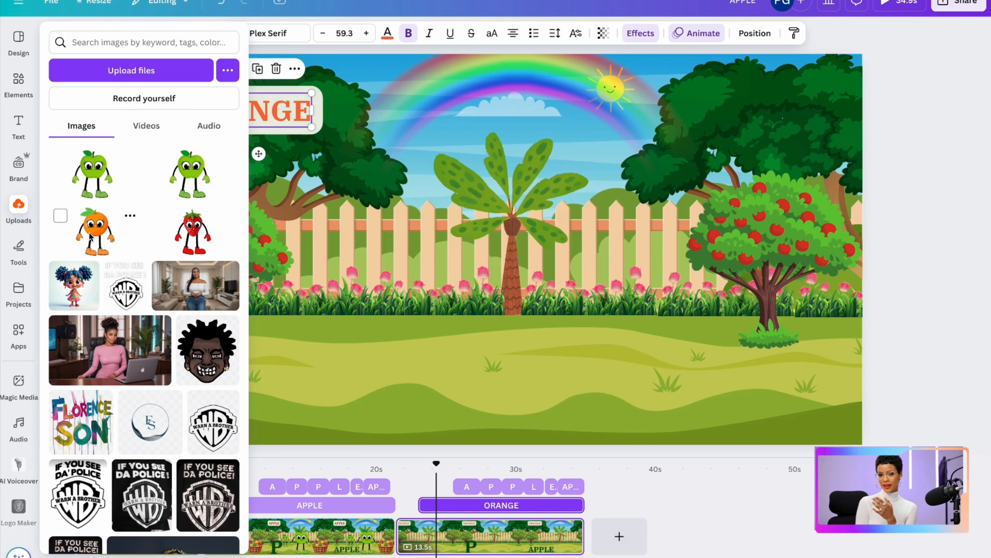
pyautogui.click(91, 234)
pyautogui.click(364, 29)
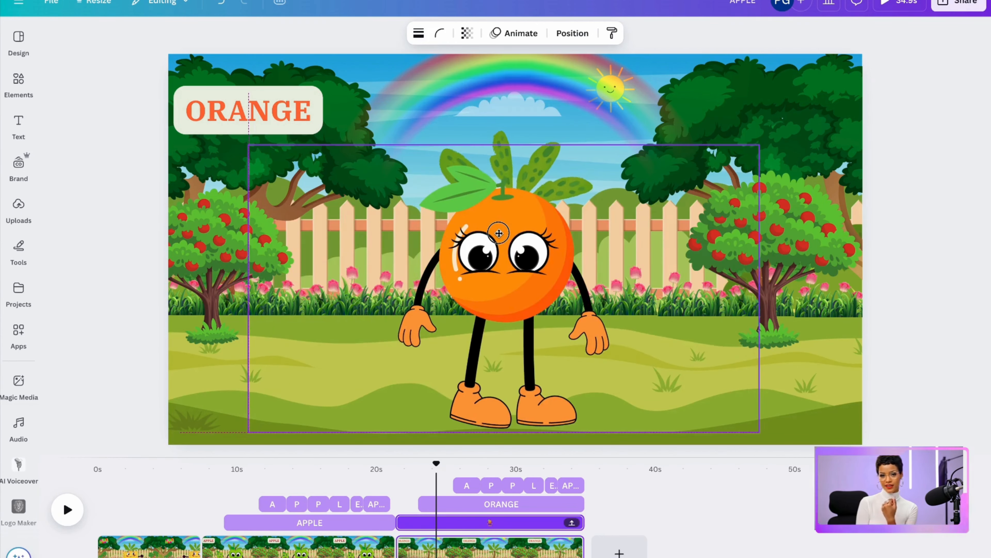
pyautogui.moveTo(505, 235); pyautogui.dragTo(505, 235)
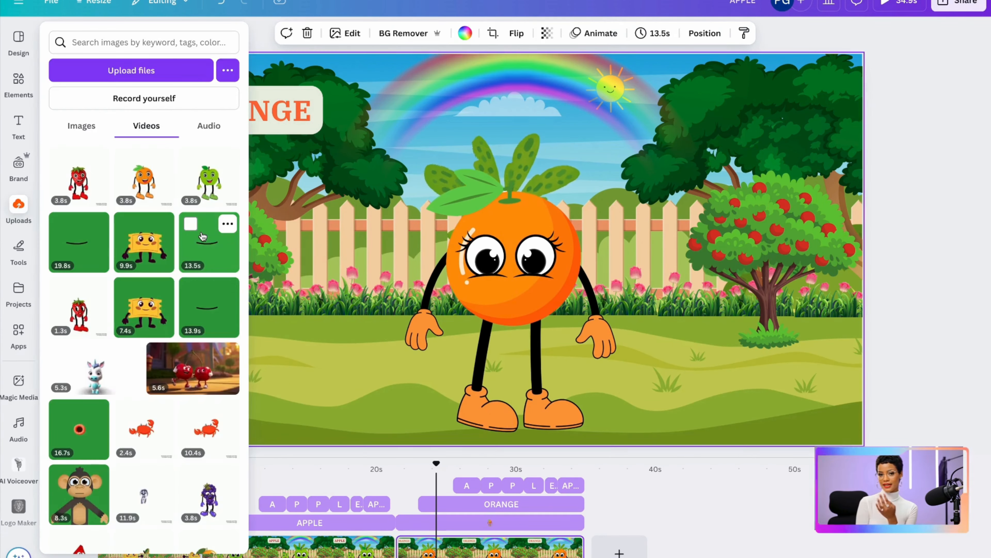
# Add the uploaded 13.5 s mouth video, shrink it towards the orange's face and remove its green background
pyautogui.click(203, 236)
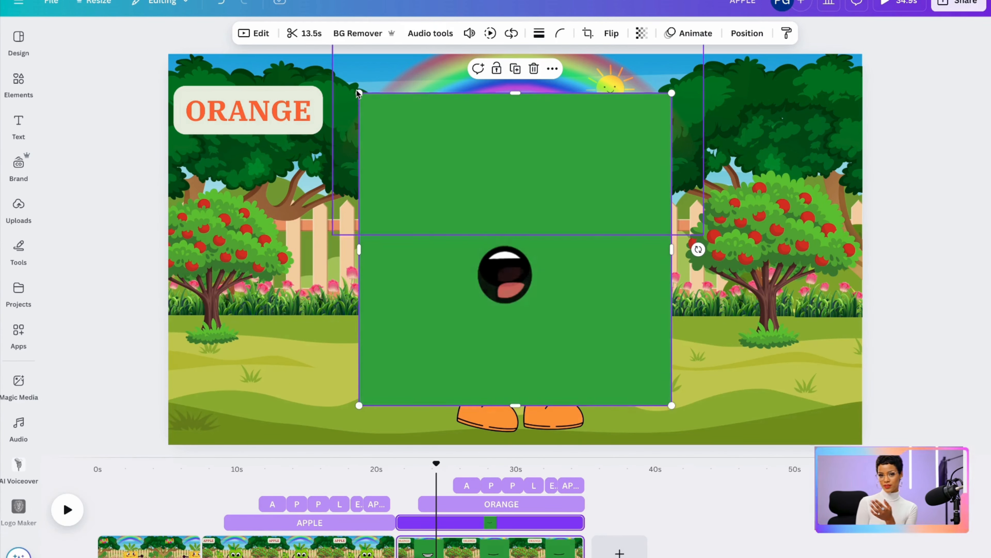
pyautogui.moveTo(358, 90); pyautogui.dragTo(487, 283)
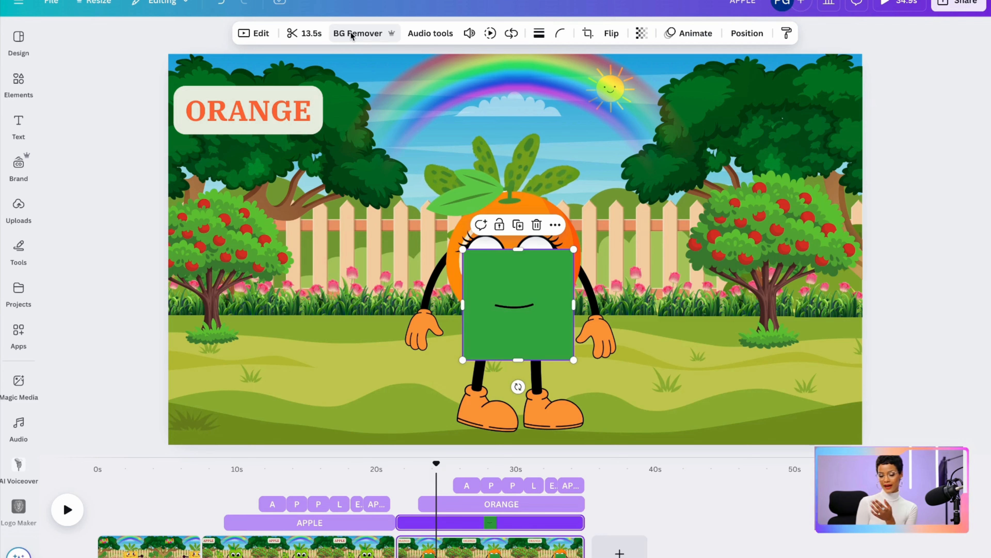
pyautogui.click(351, 35)
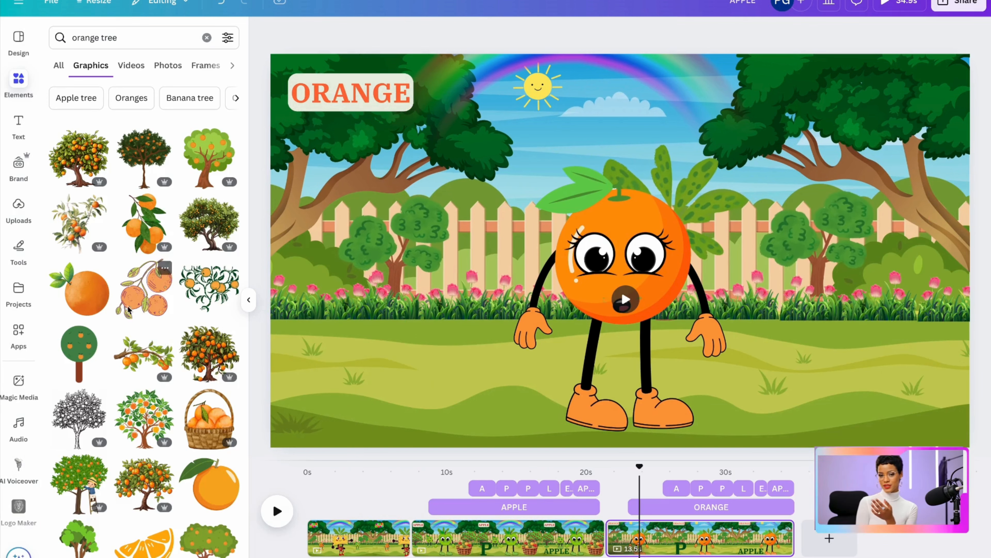
# Add the leafy orange tree from the "orange tree" graphics, shrink it and stand it by the fence left of the orange character
pyautogui.click(83, 158)
pyautogui.moveTo(614, 250); pyautogui.dragTo(439, 267)
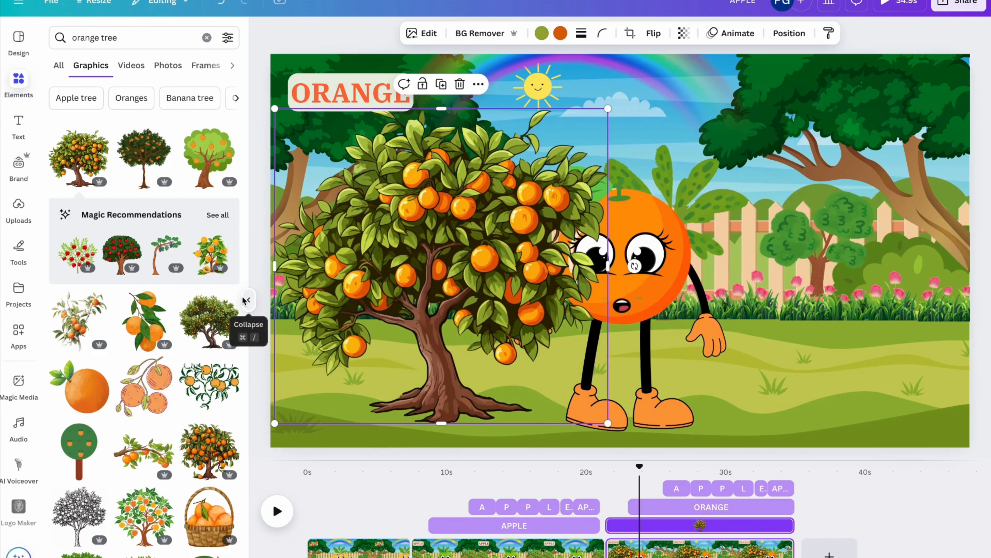
pyautogui.click(247, 300)
pyautogui.moveTo(503, 112); pyautogui.dragTo(360, 237)
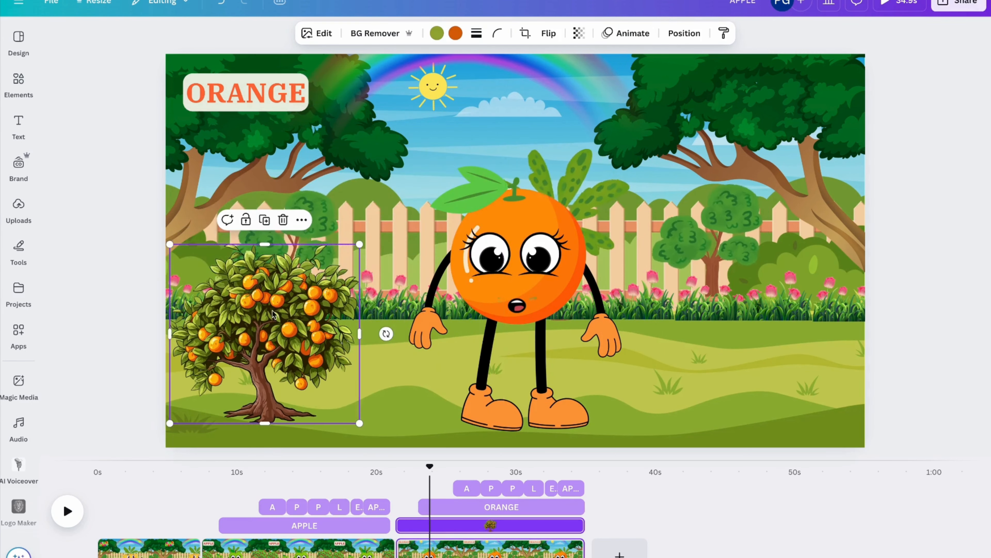
pyautogui.moveTo(245, 326); pyautogui.dragTo(279, 241)
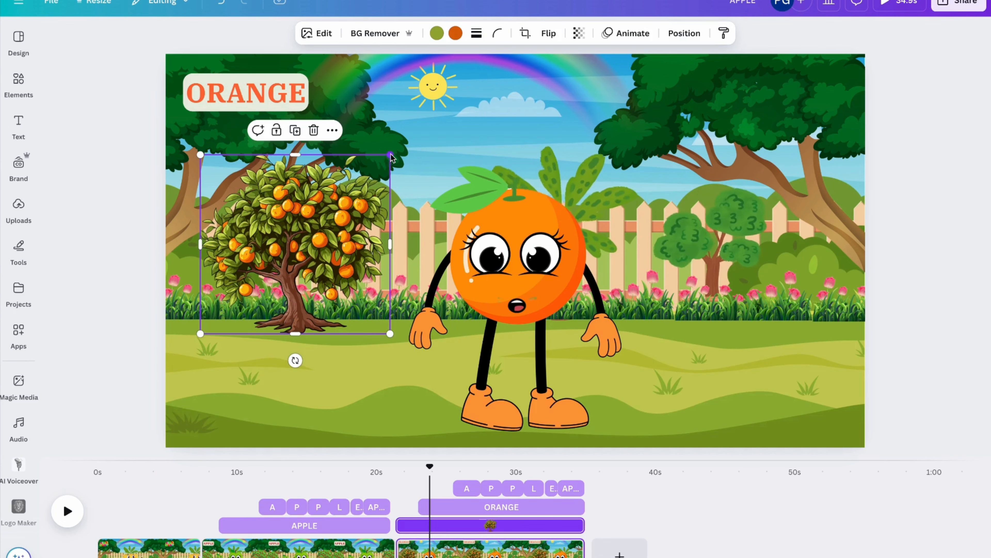
pyautogui.moveTo(392, 158); pyautogui.dragTo(371, 181)
pyautogui.moveTo(301, 242); pyautogui.dragTo(305, 241)
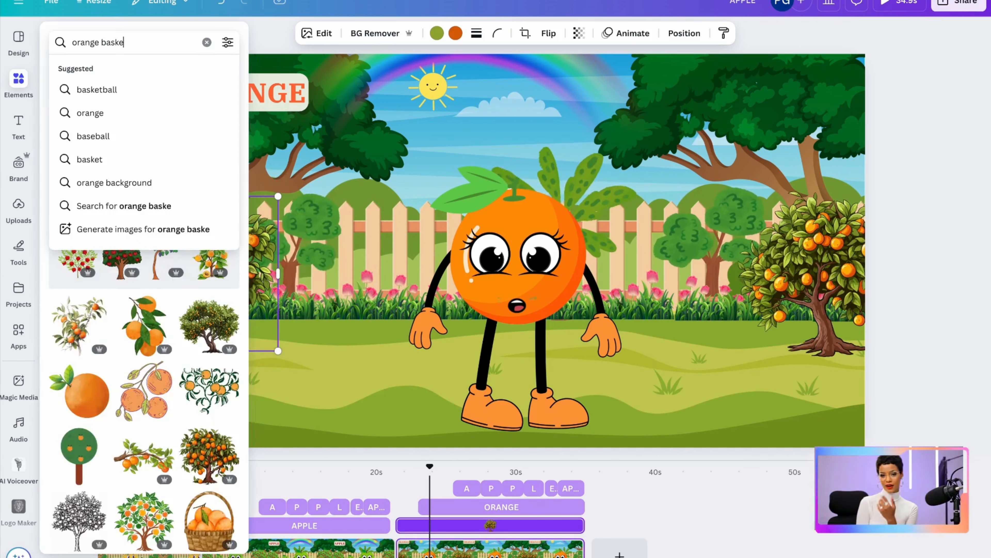
# Search the graphics for "orange basket", add the basket with the spotted cloth and place it smaller on the grass right of the orange
pyautogui.press('Return')
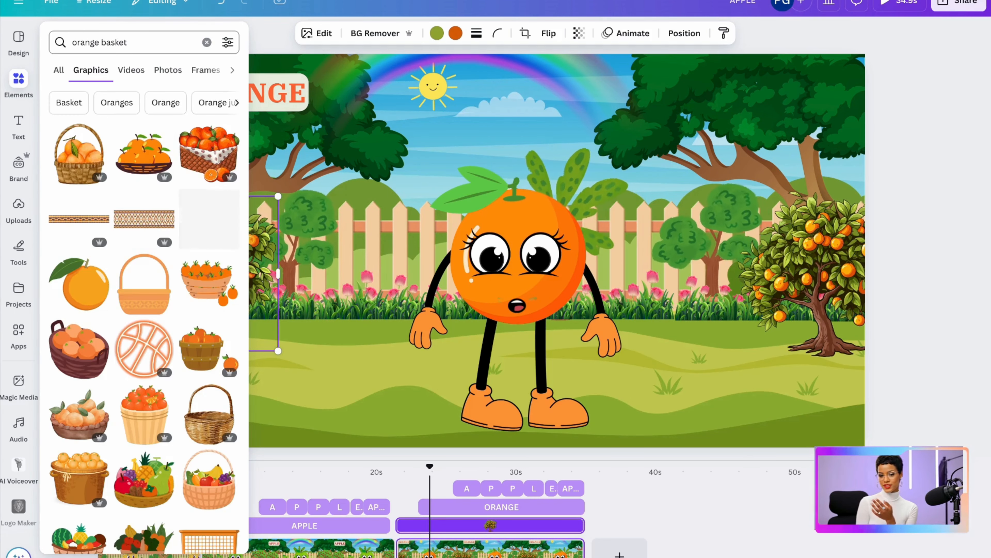
pyautogui.click(206, 143)
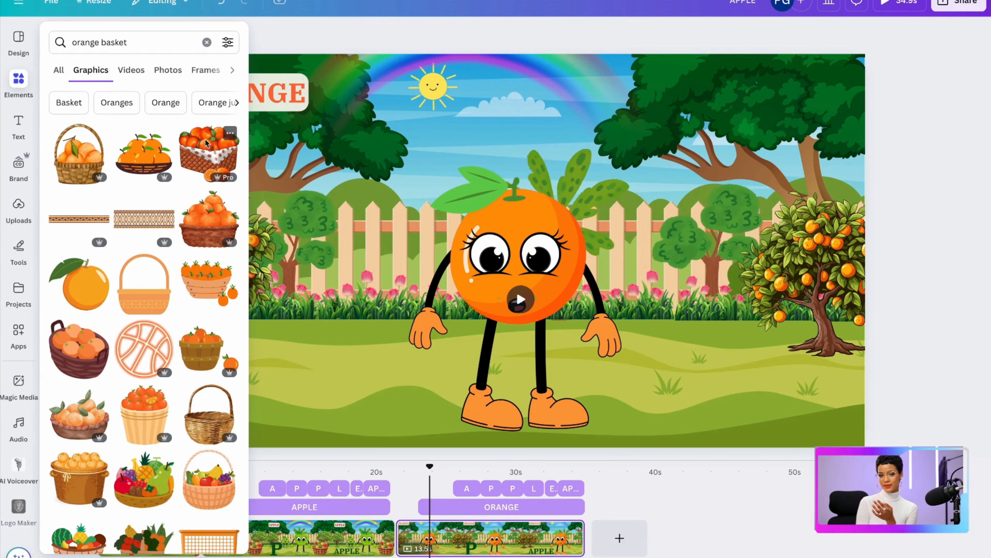
pyautogui.click(198, 161)
pyautogui.moveTo(432, 201); pyautogui.dragTo(567, 244)
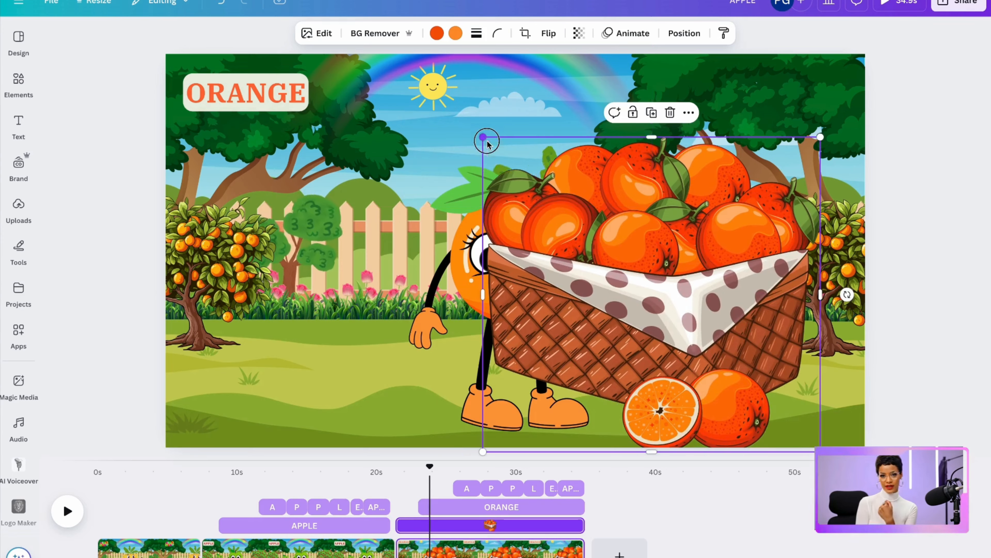
pyautogui.moveTo(486, 141); pyautogui.dragTo(643, 288)
pyautogui.moveTo(734, 363); pyautogui.dragTo(709, 374)
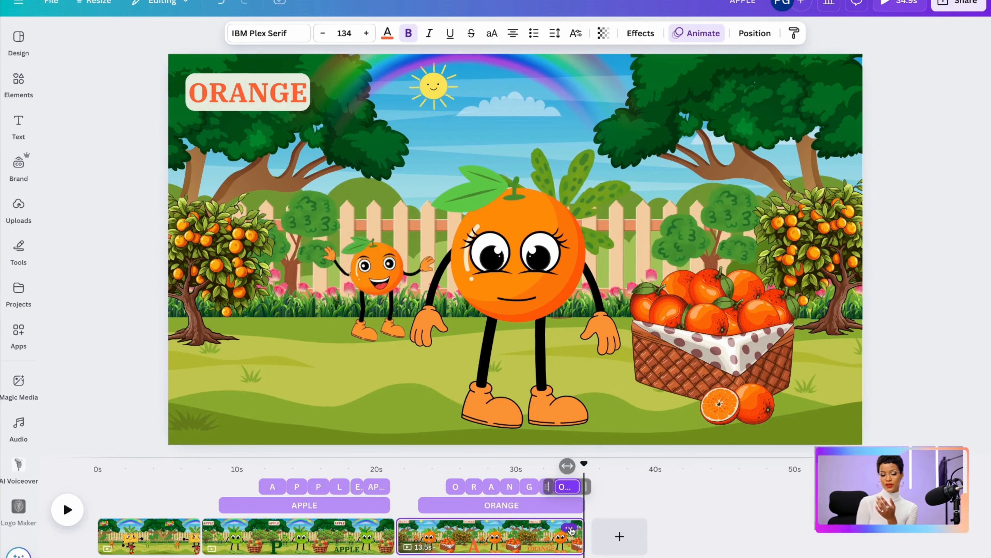
# Duplicate the ORANGE page and remove the background of the strawberry character image on the copy
pyautogui.click(568, 528)
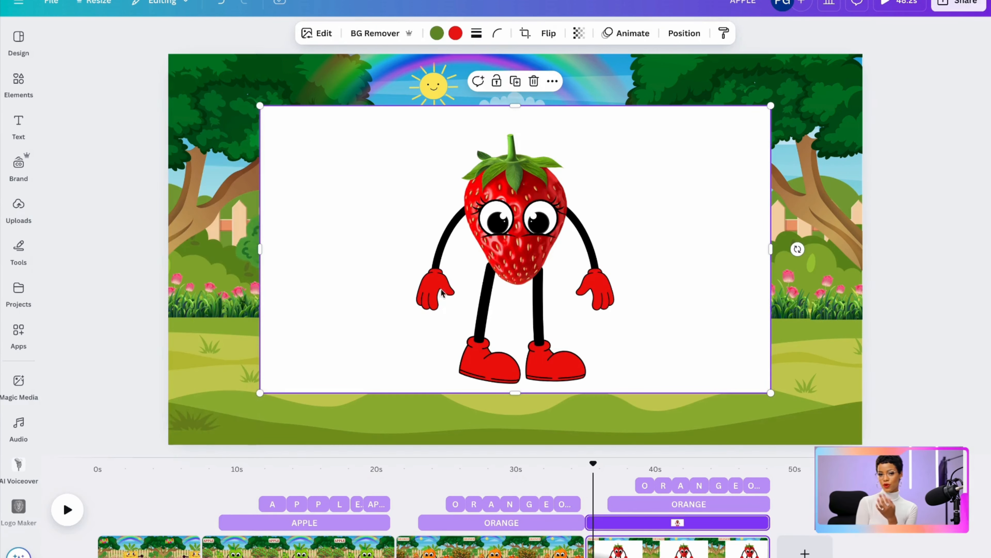
pyautogui.click(369, 32)
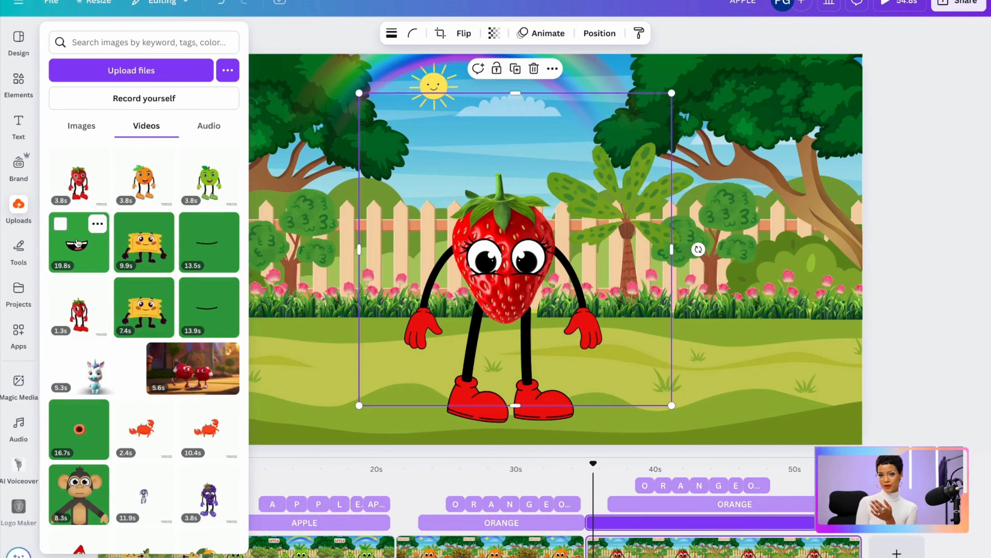
# Fit the uploaded 19.8 s mouth video, with its background removed, onto the strawberry's face and group it with the character
pyautogui.click(83, 236)
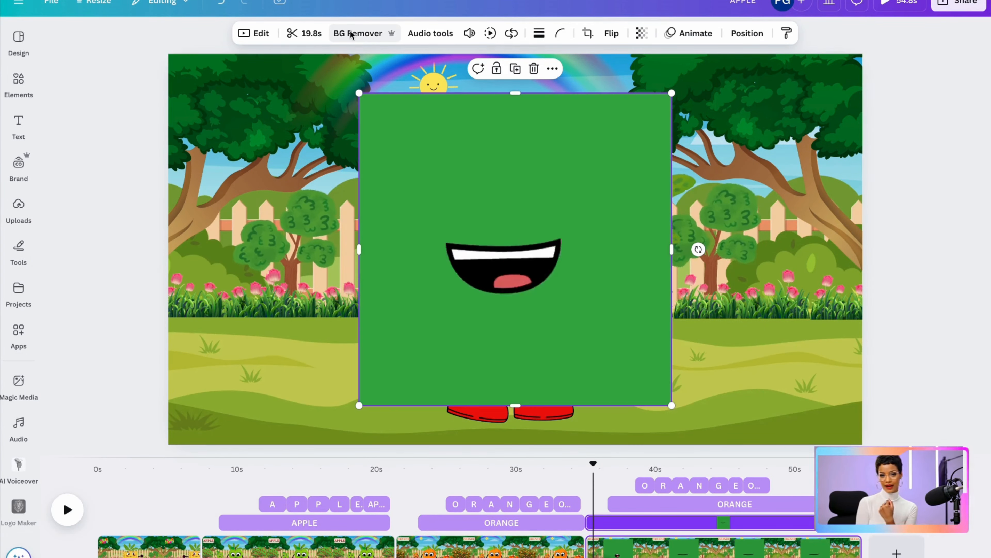
pyautogui.click(350, 34)
pyautogui.moveTo(359, 93); pyautogui.dragTo(509, 243)
pyautogui.moveTo(543, 371); pyautogui.dragTo(466, 331)
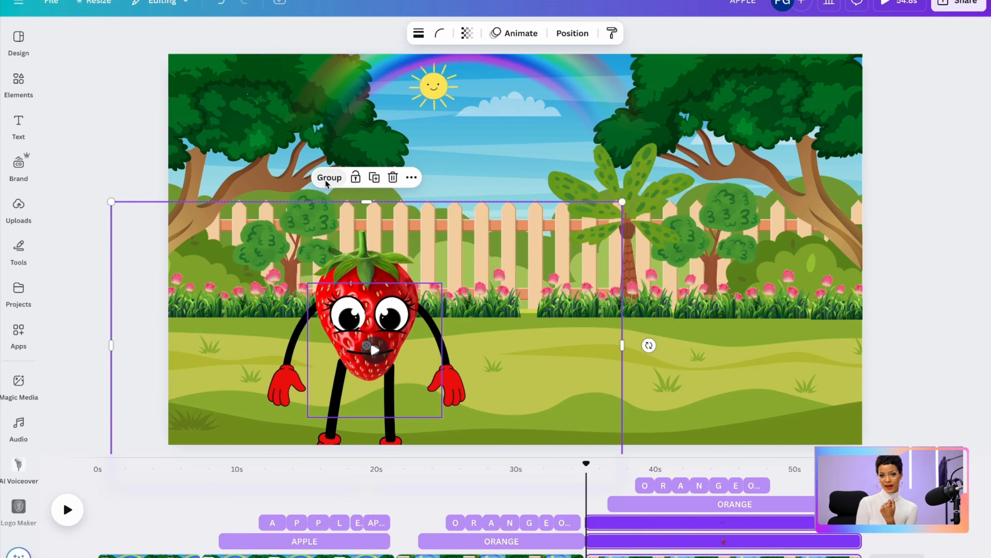
pyautogui.click(329, 178)
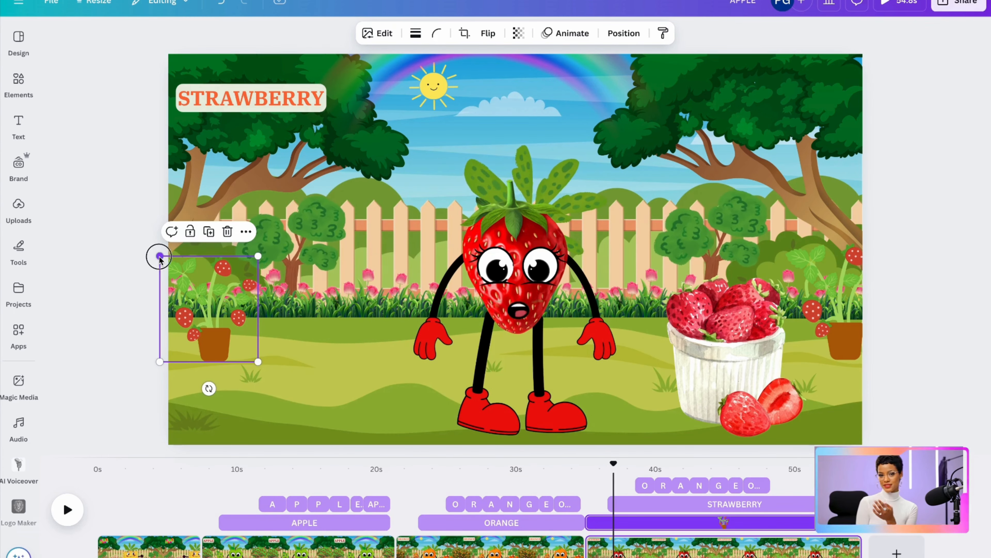
pyautogui.moveTo(159, 257); pyautogui.dragTo(159, 214)
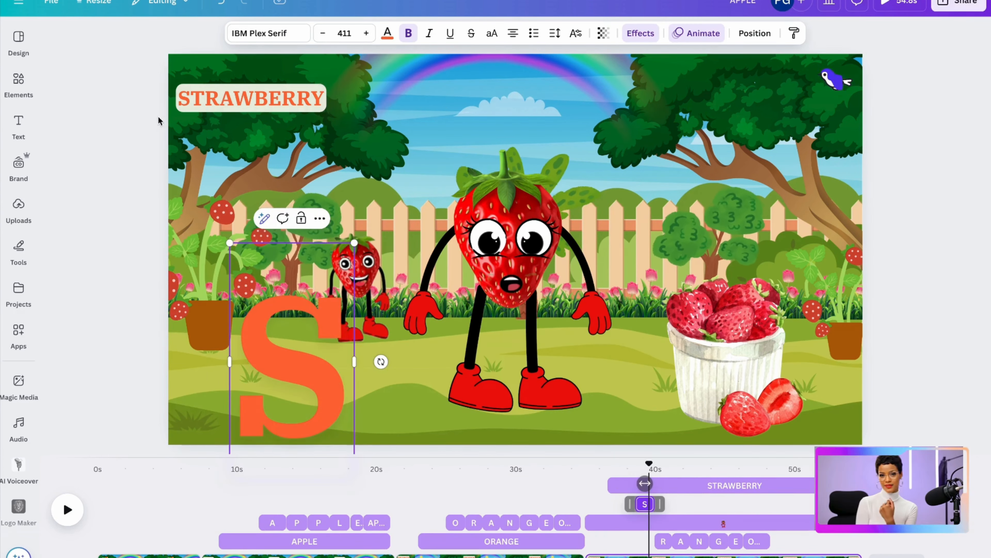
# Change the STRAWBERRY title's text colour to the Brand Kit red
pyautogui.click(229, 100)
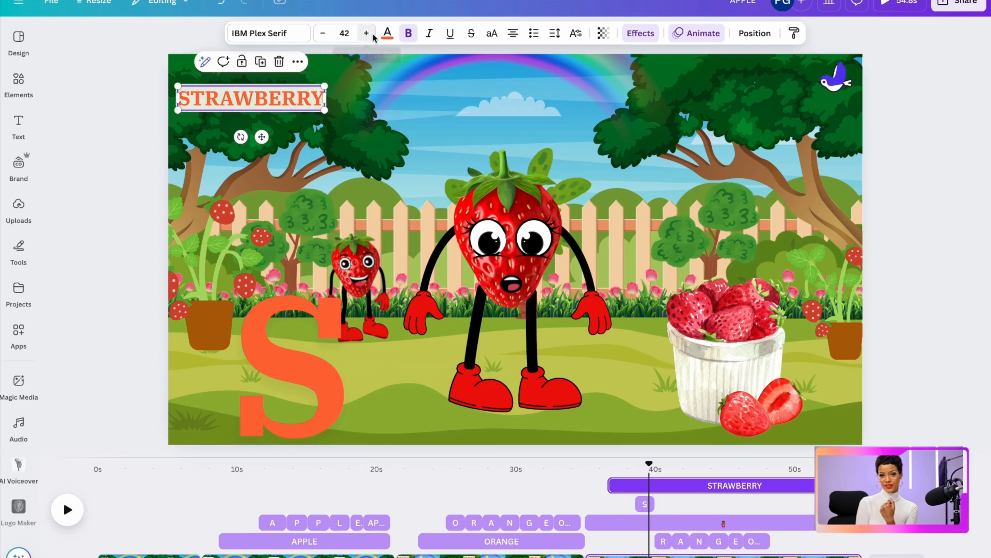
pyautogui.click(388, 33)
pyautogui.click(63, 289)
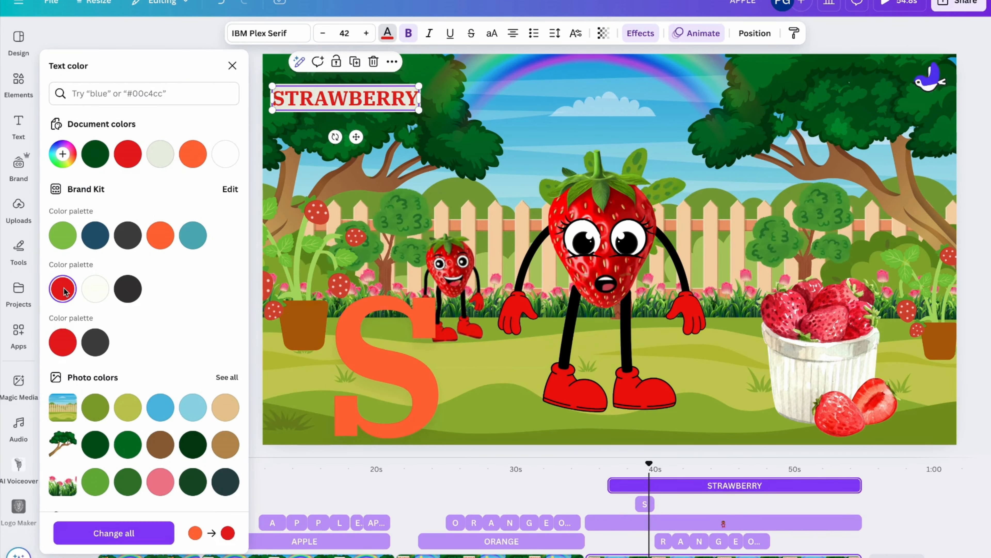
pyautogui.click(233, 65)
# Recolour the large letter S to the Brand Kit red and play the strawberry page
pyautogui.click(287, 354)
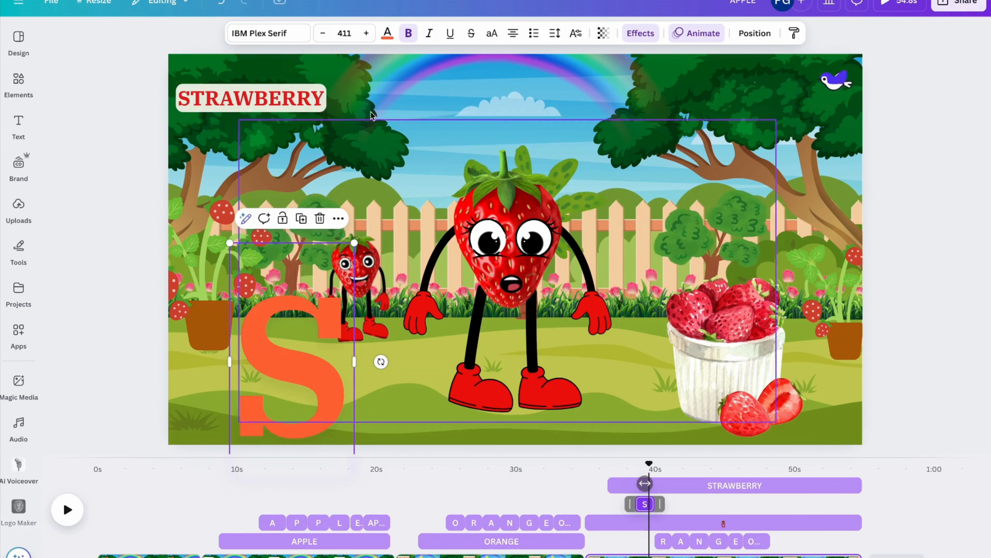
pyautogui.click(387, 35)
pyautogui.click(63, 289)
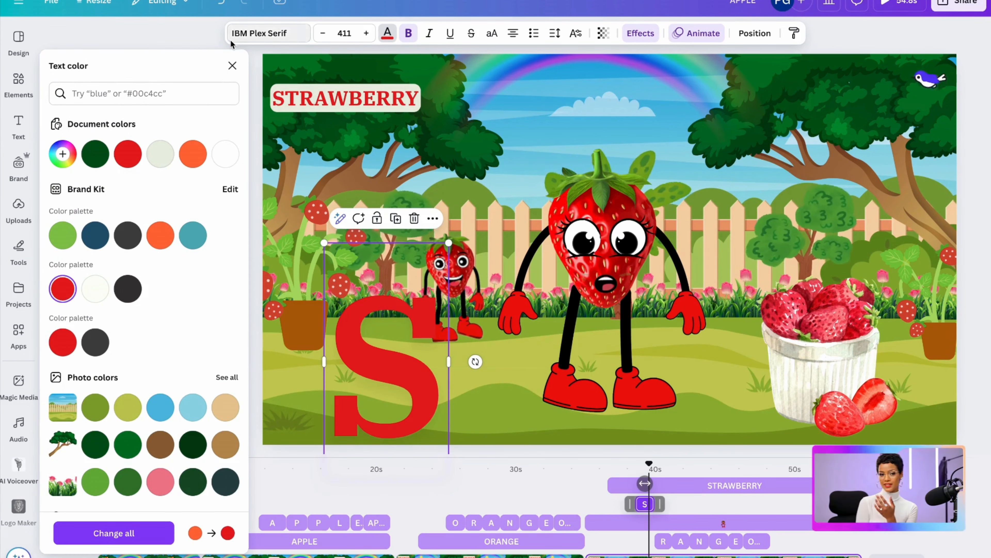
pyautogui.click(232, 65)
pyautogui.click(72, 514)
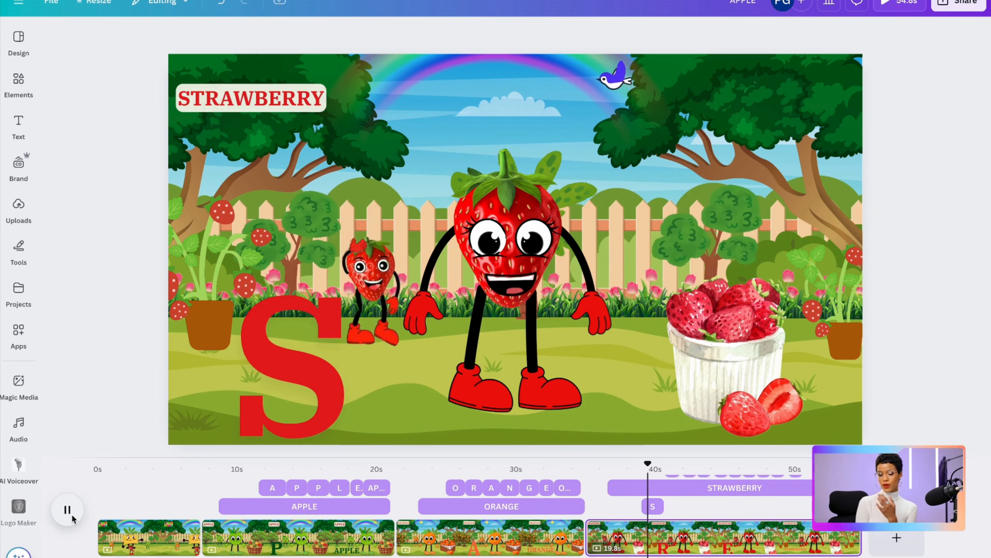